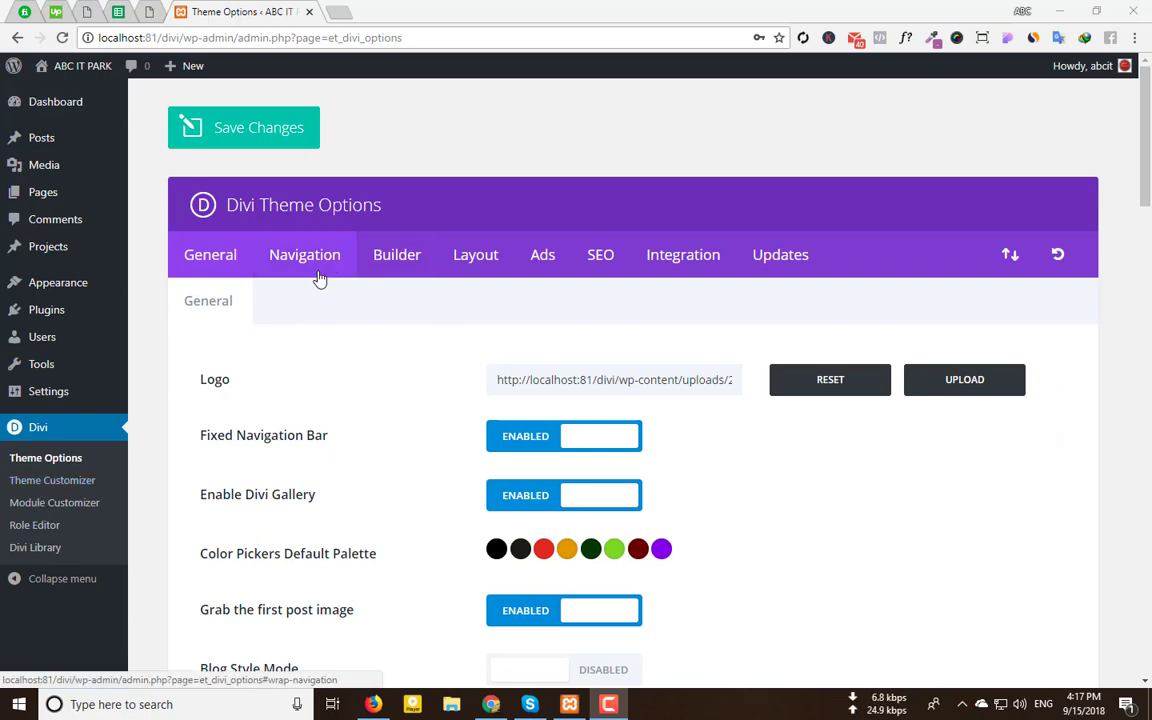
# Review the Pages, Categories and General Settings sections of the Divi Navigation theme options
pyautogui.scroll(-3, 460, 334)
pyautogui.scroll(3, 458, 334)
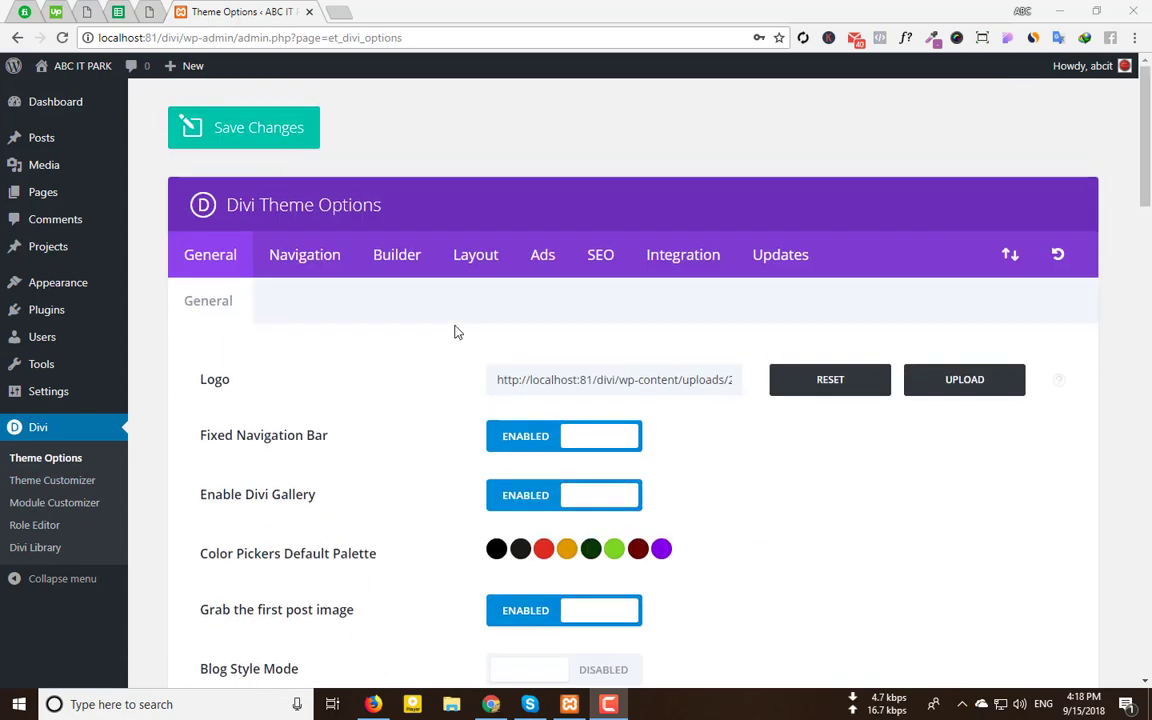
pyautogui.click(305, 258)
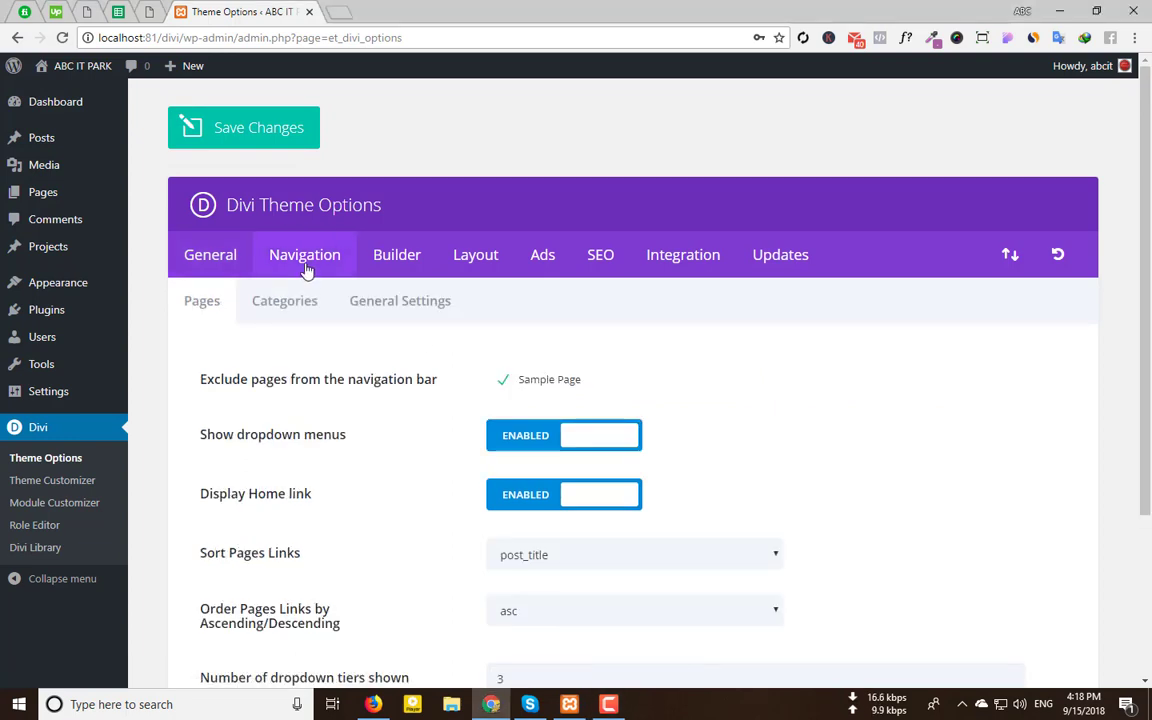
pyautogui.scroll(-2, 305, 270)
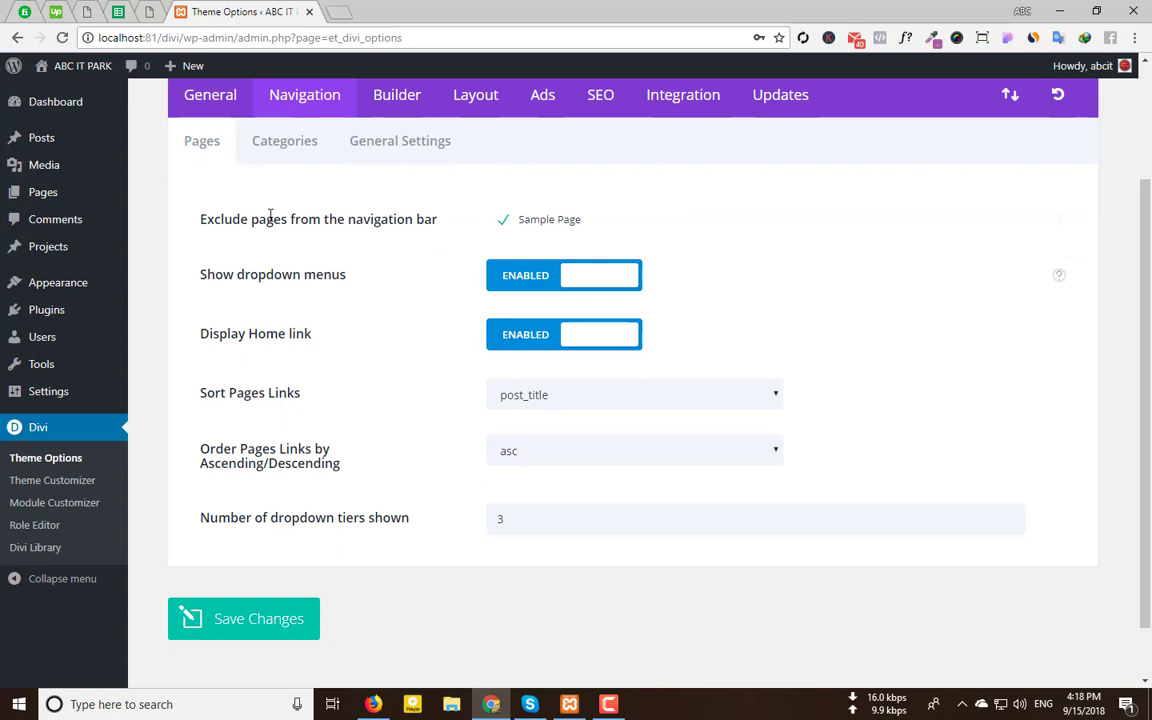
pyautogui.click(272, 149)
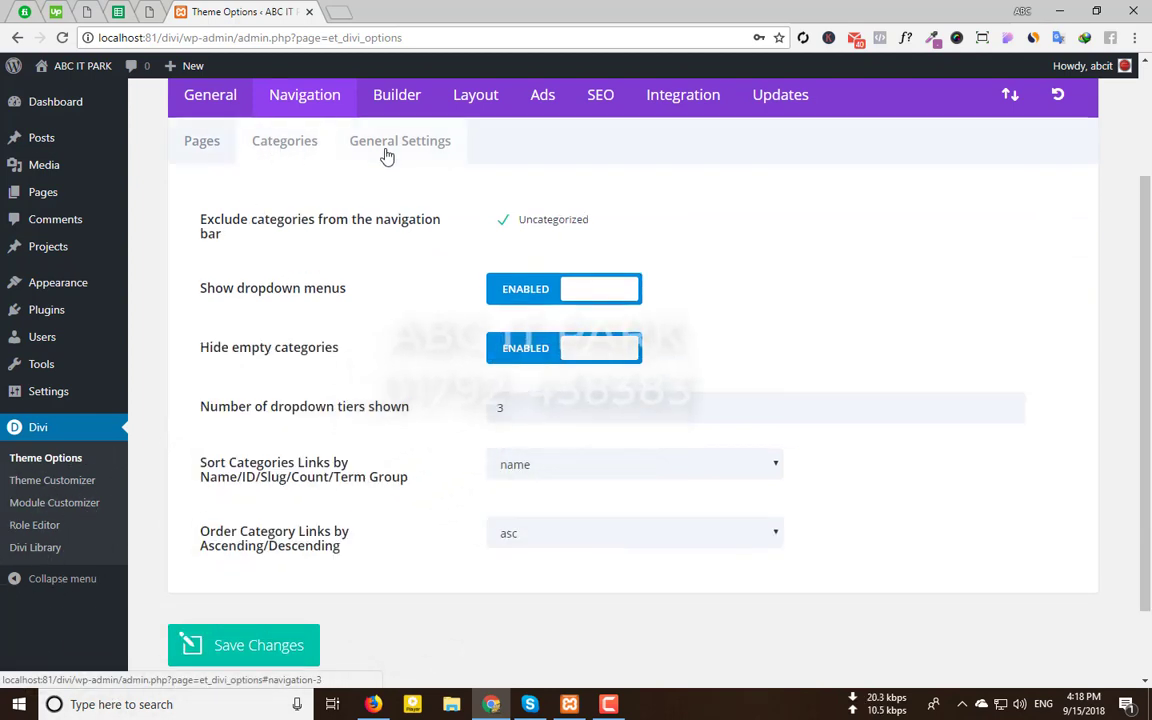
pyautogui.click(387, 152)
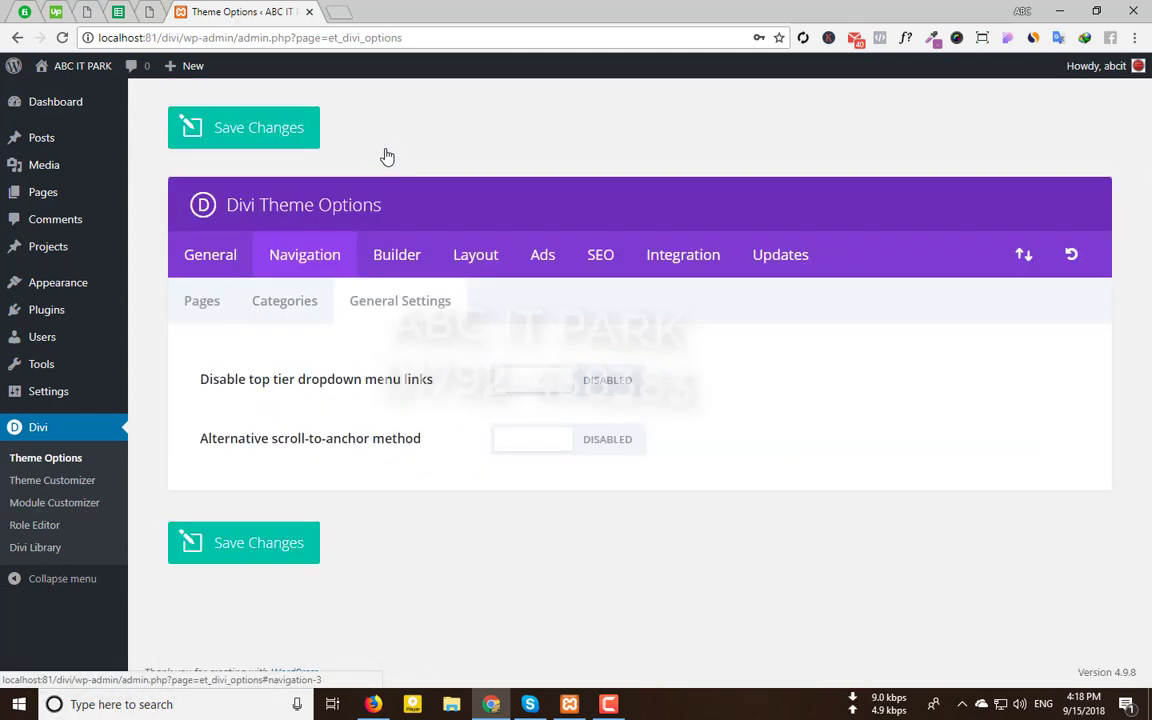
pyautogui.click(200, 305)
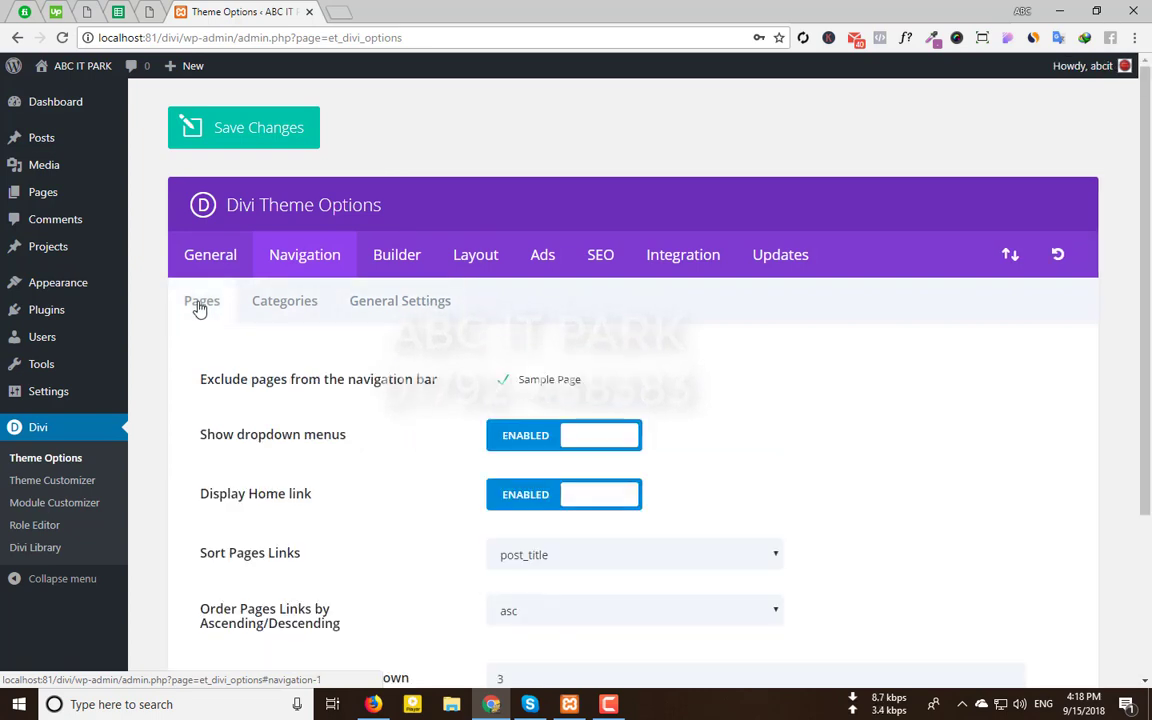
pyautogui.scroll(-3, 200, 308)
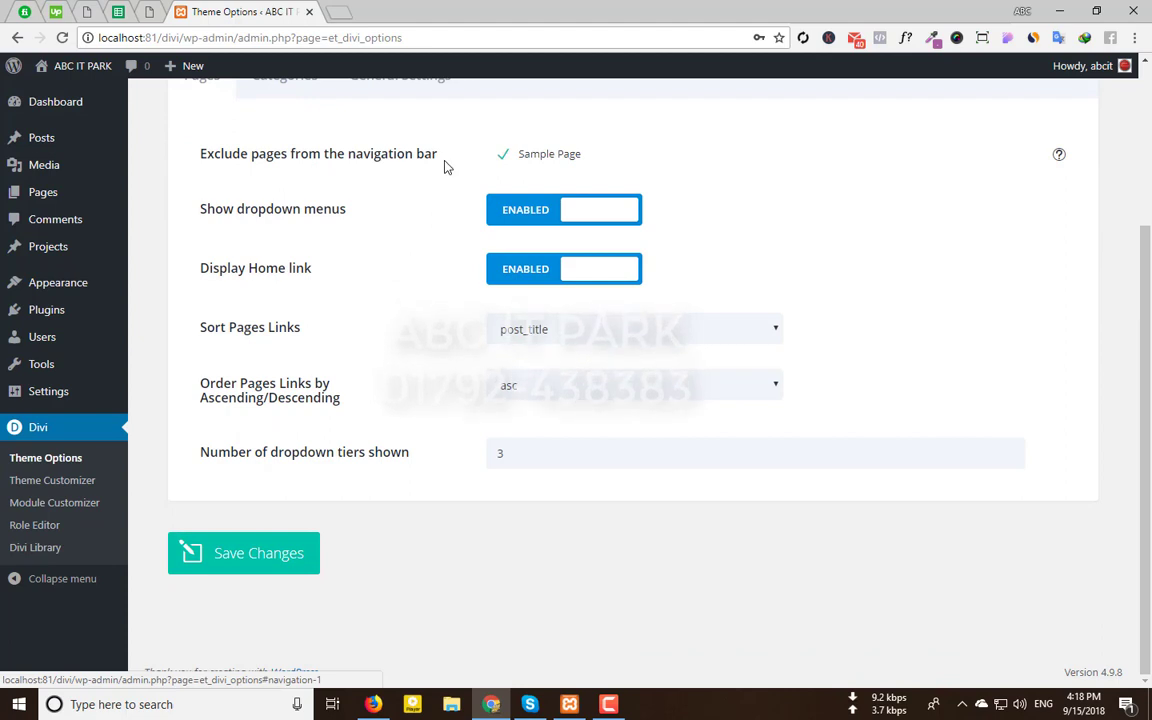
pyautogui.scroll(2, 446, 166)
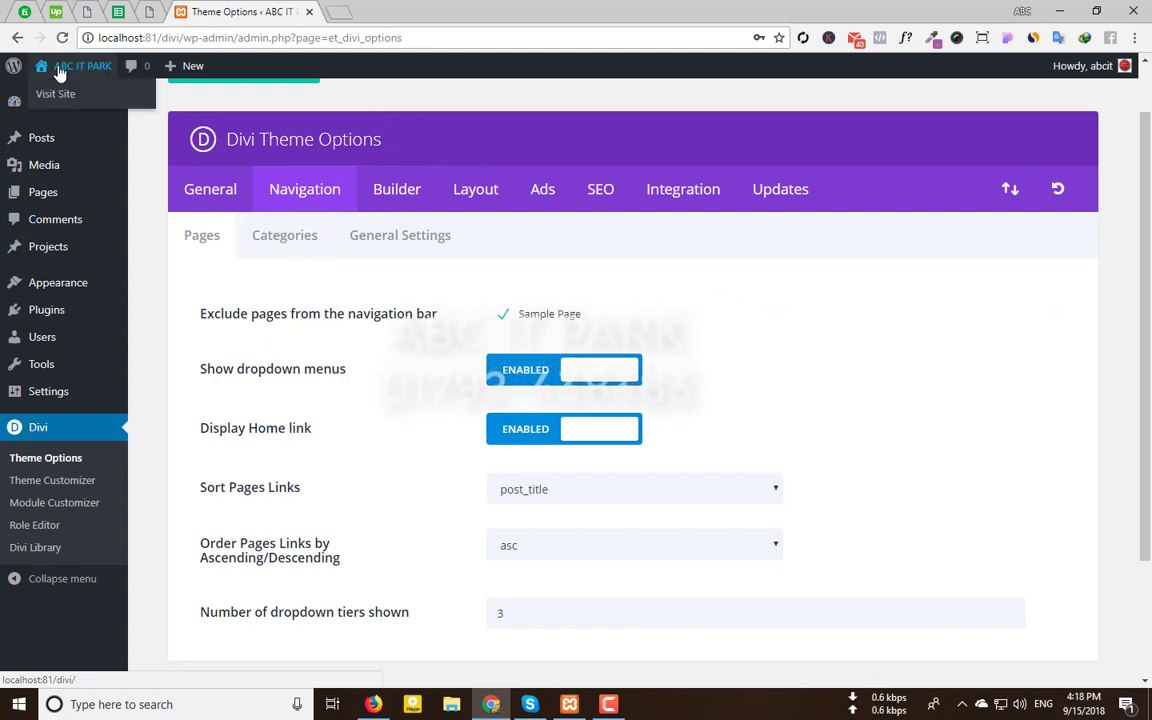
# Open the live site and compare its header menu with the Navigation page options
pyautogui.click(53, 94)
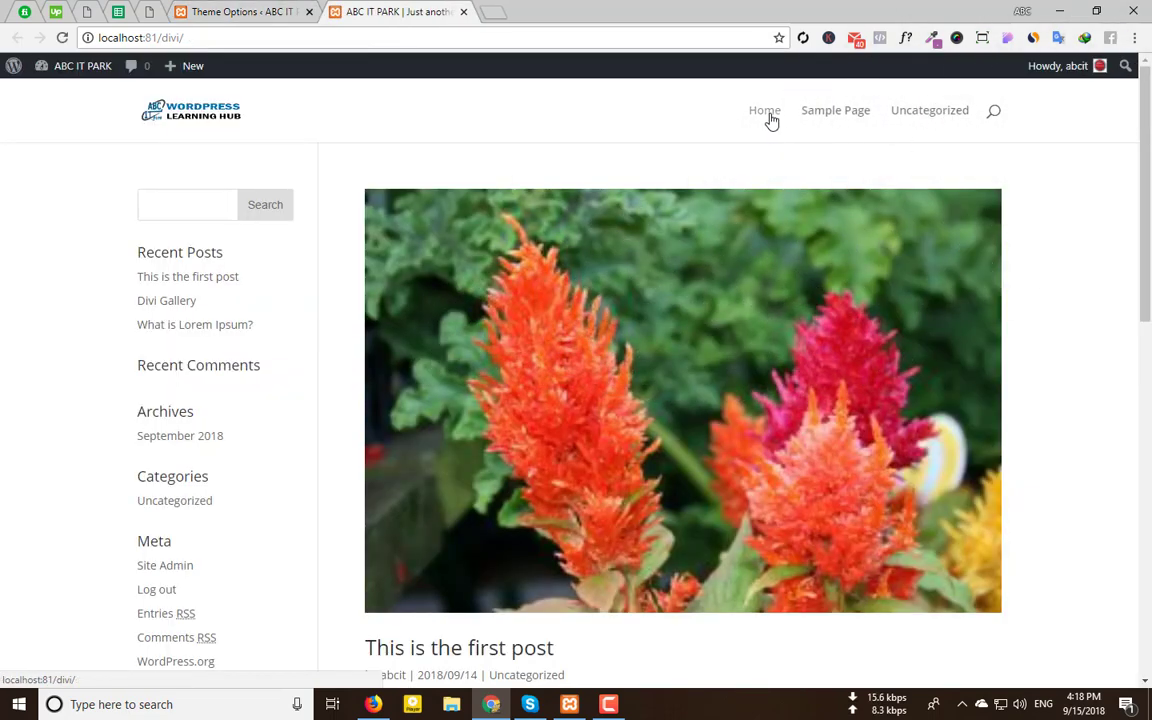
pyautogui.click(223, 11)
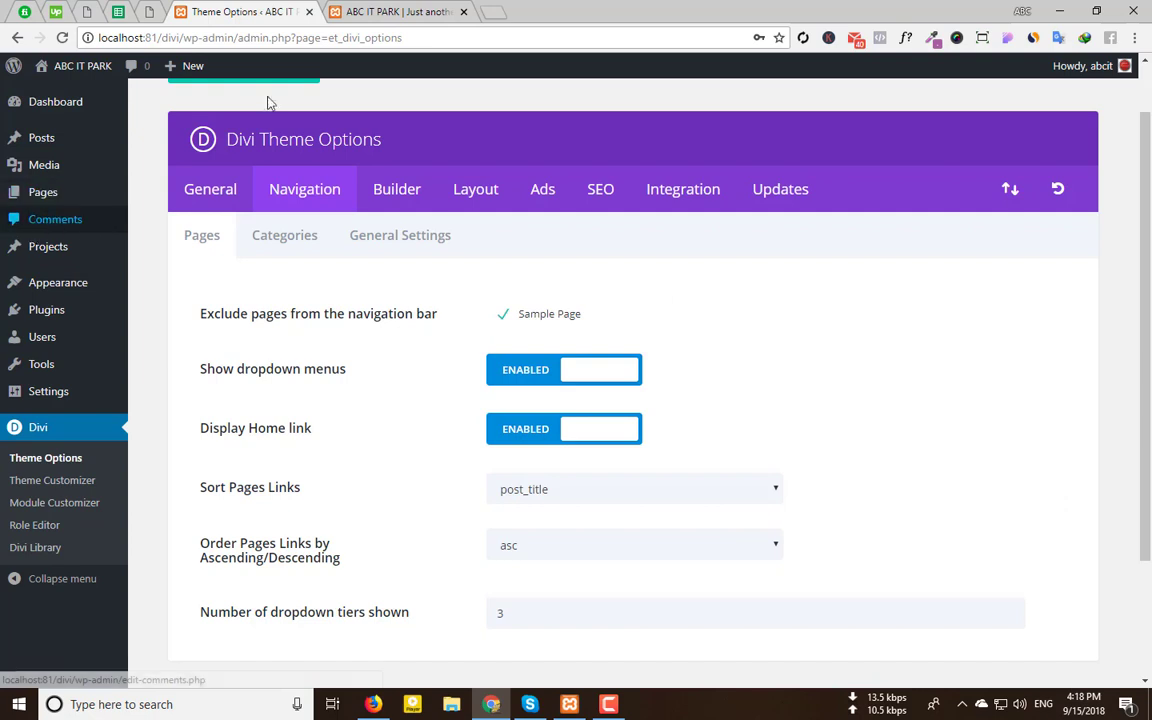
pyautogui.click(375, 10)
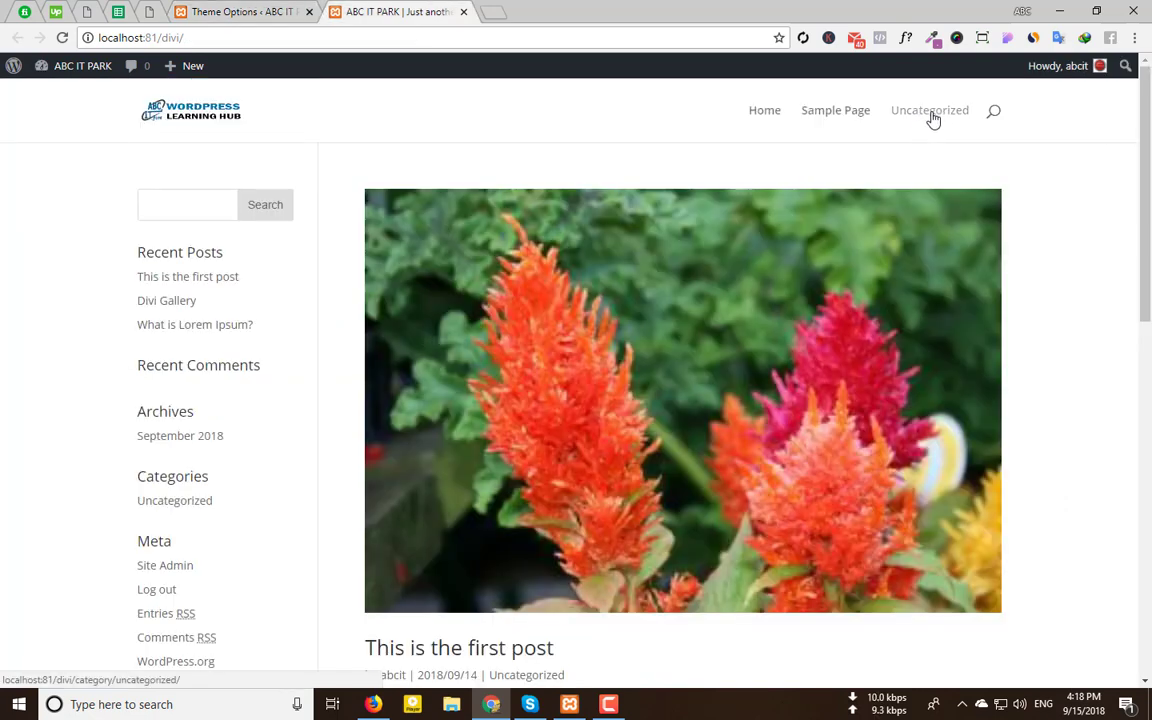
# Create a new page titled "divi page" and publish it
pyautogui.click(245, 11)
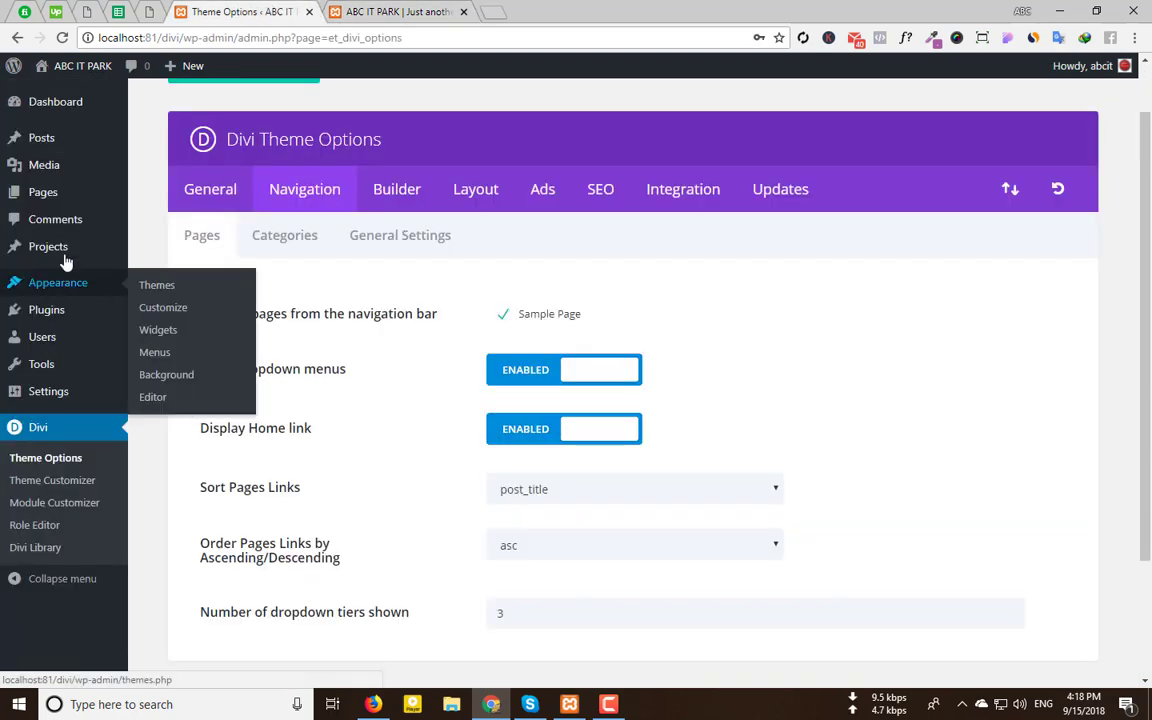
pyautogui.moveTo(122, 198)
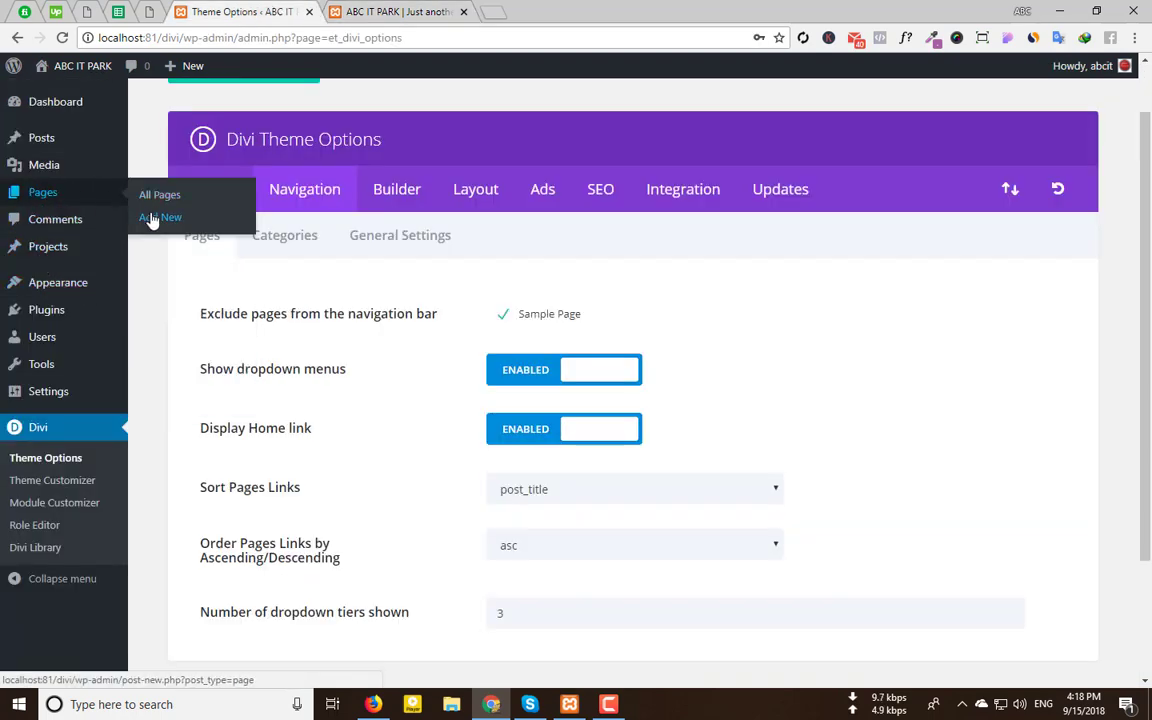
pyautogui.click(152, 218)
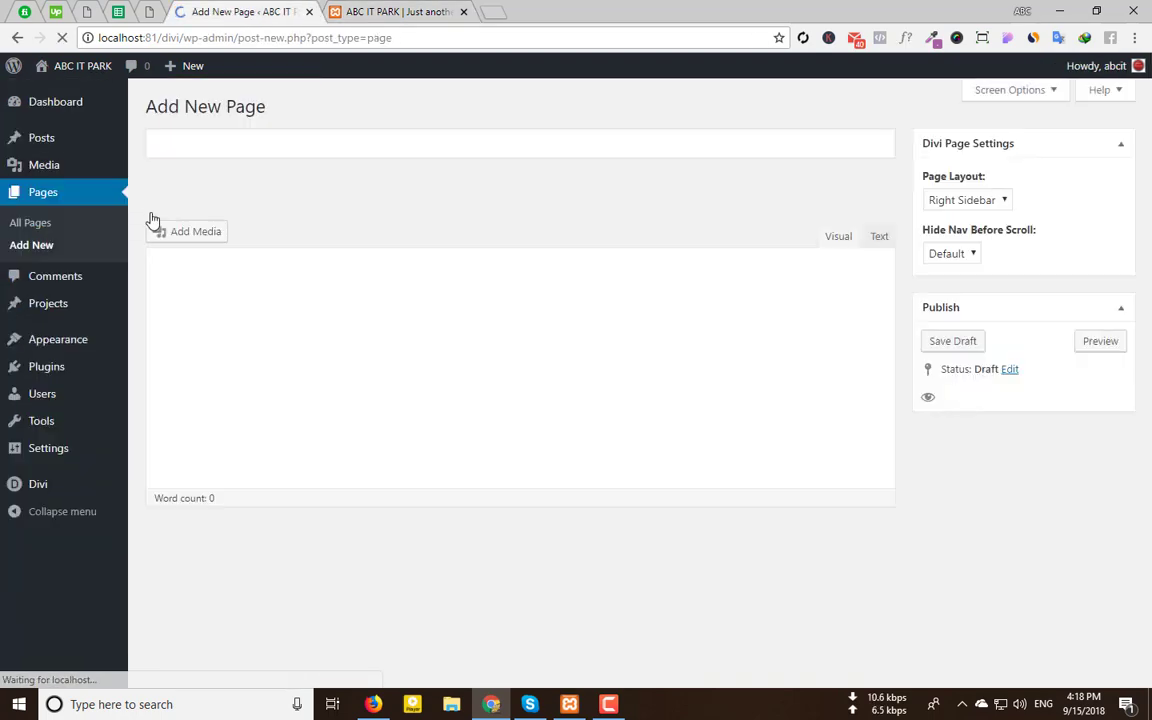
pyautogui.click(330, 141)
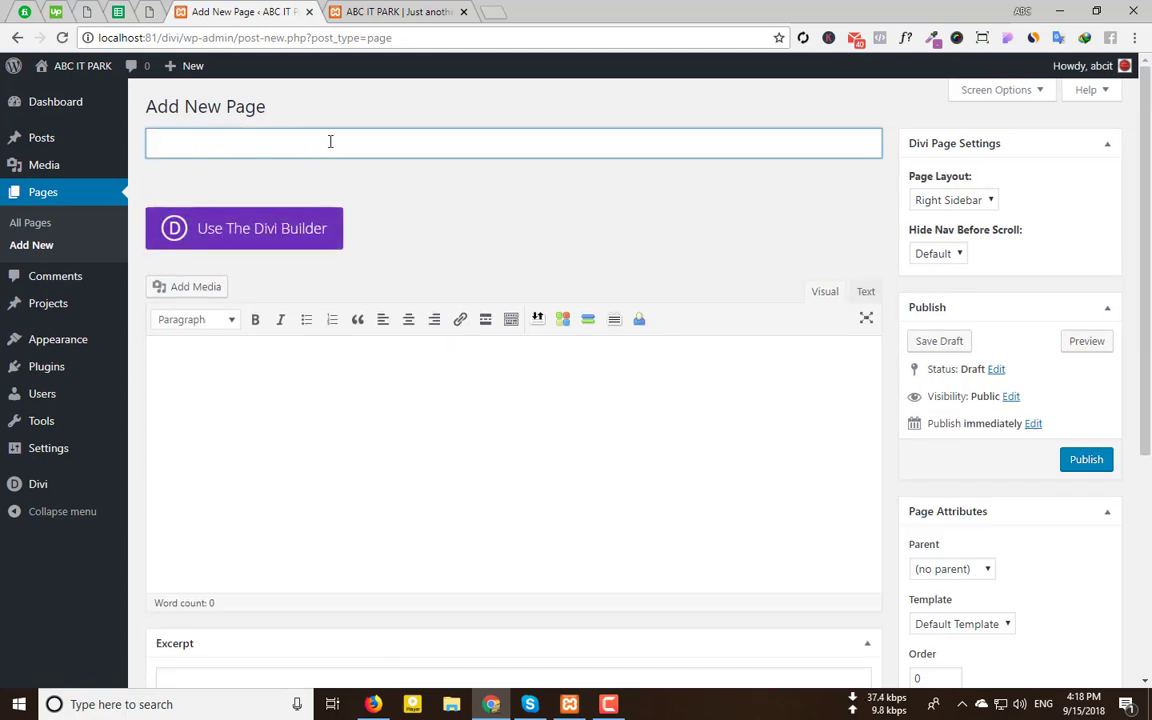
pyautogui.write('divi page')
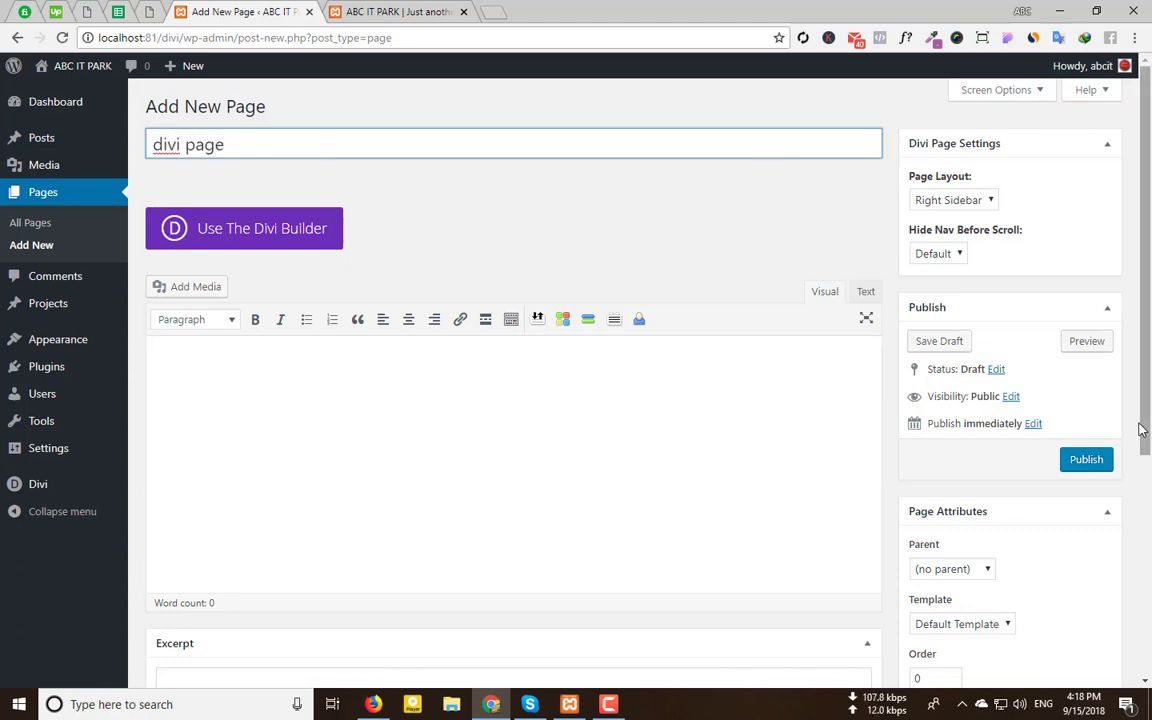
pyautogui.click(1086, 459)
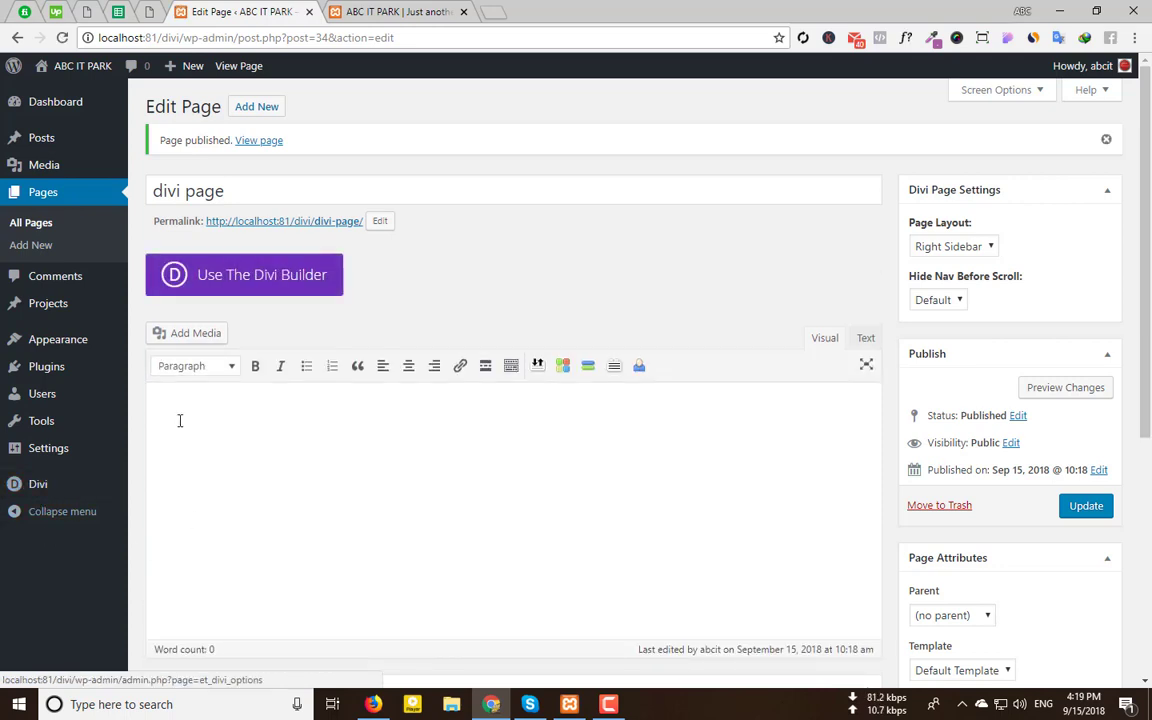
# Reopen the Divi Navigation theme options and refresh the live site to check its menu for the new page
pyautogui.moveTo(95, 490)
pyautogui.click(157, 488)
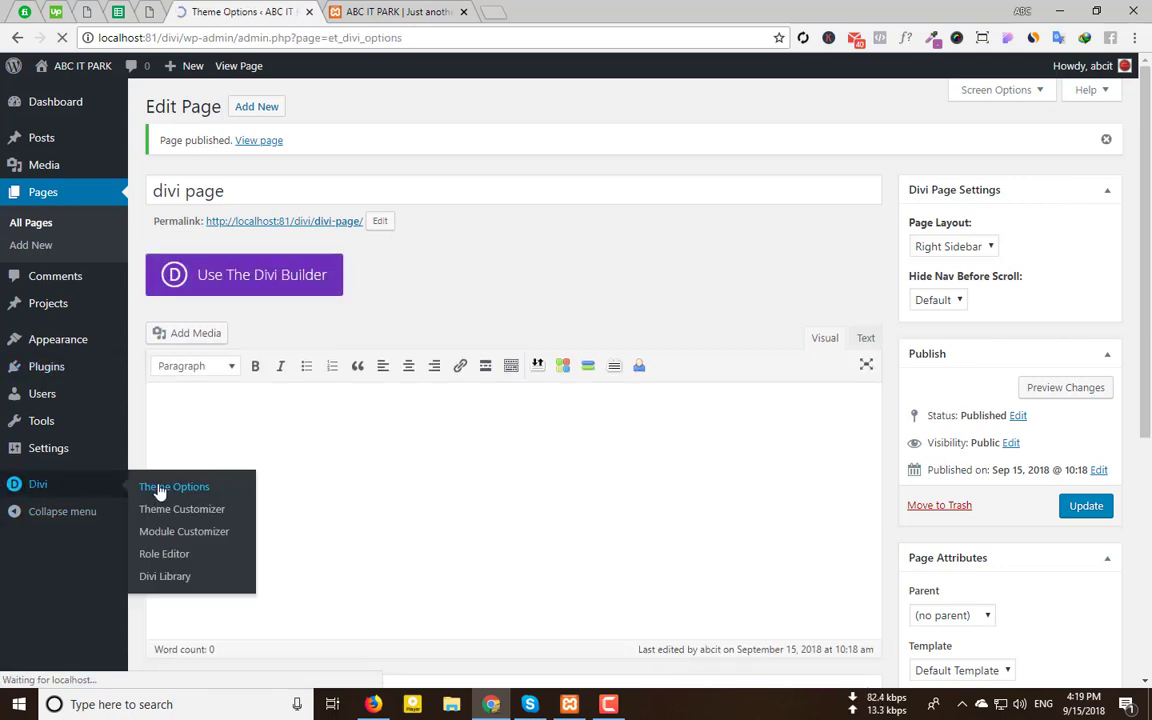
pyautogui.click(307, 268)
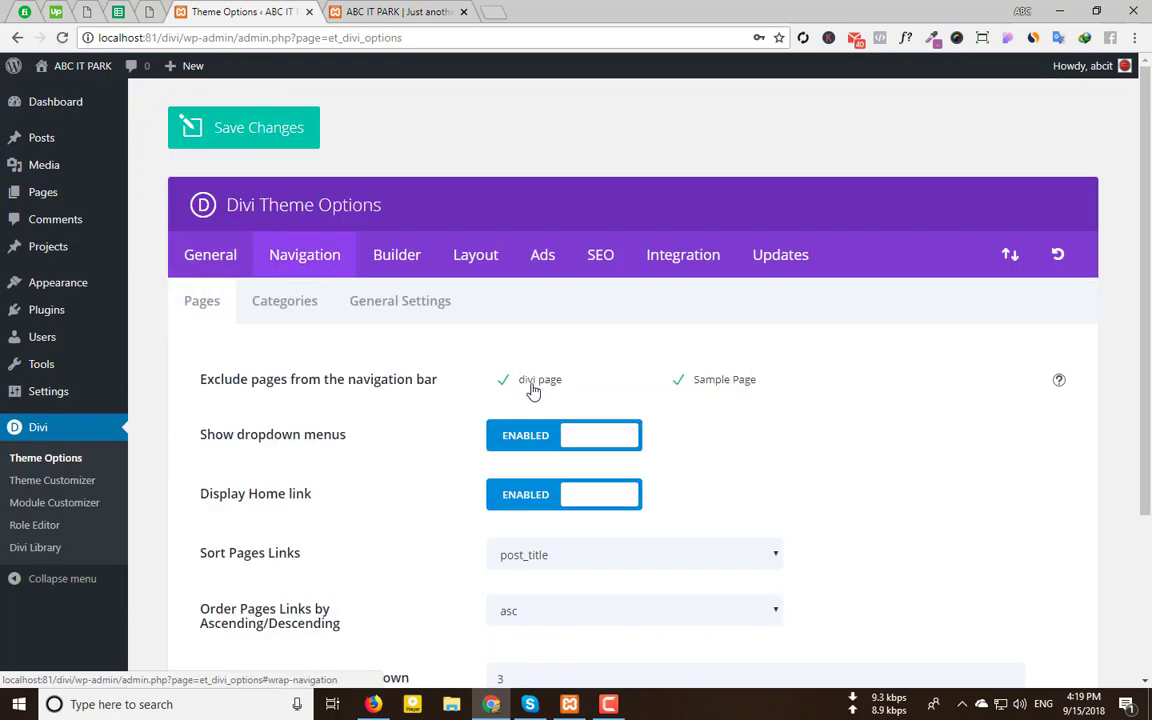
pyautogui.click(428, 12)
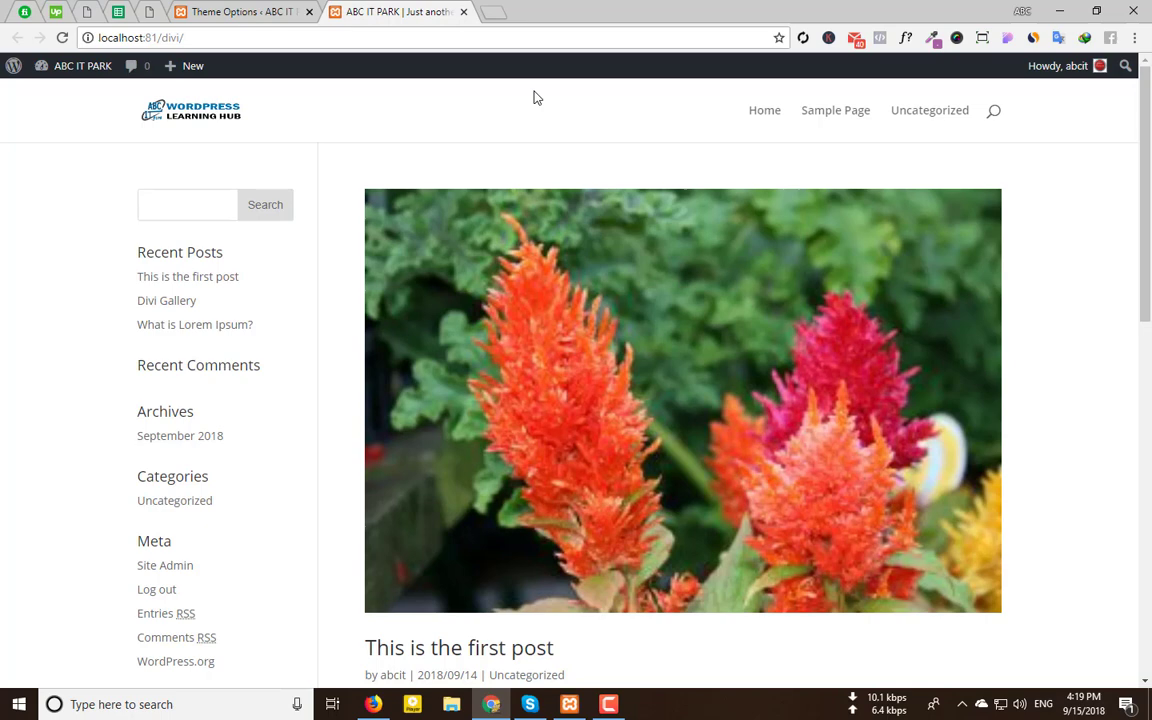
pyautogui.click(62, 37)
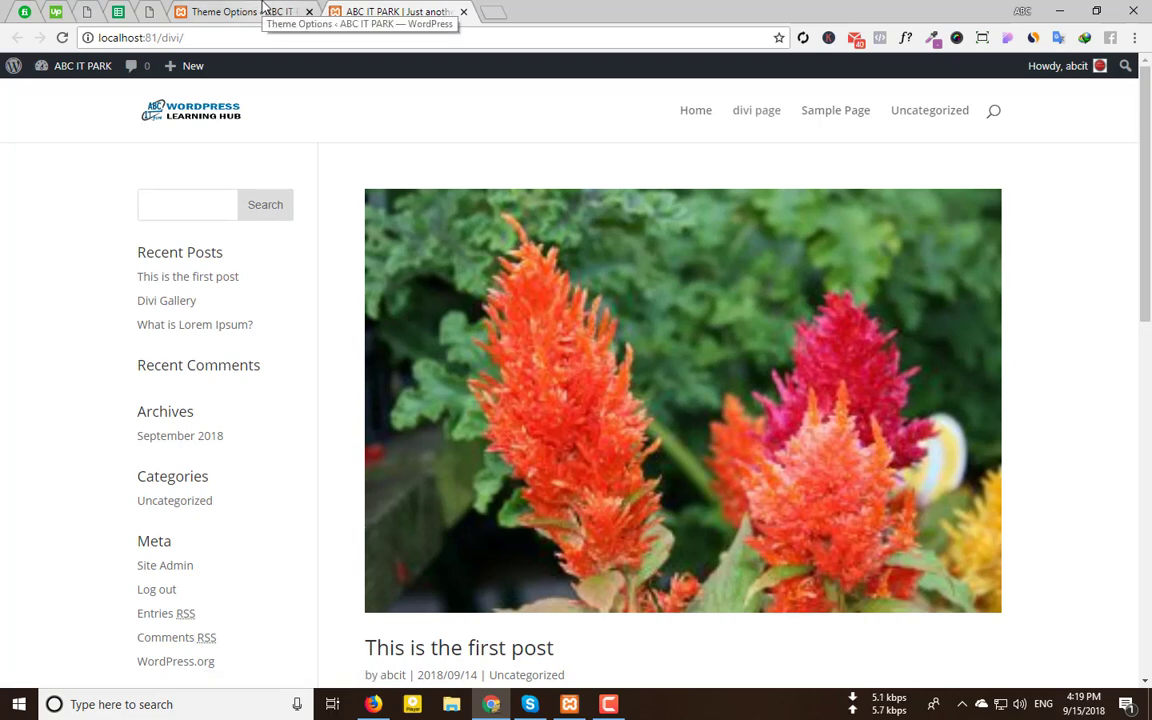
# Compare the pages listed under "Exclude pages from the navigation bar" with the live site's menu items
pyautogui.click(262, 10)
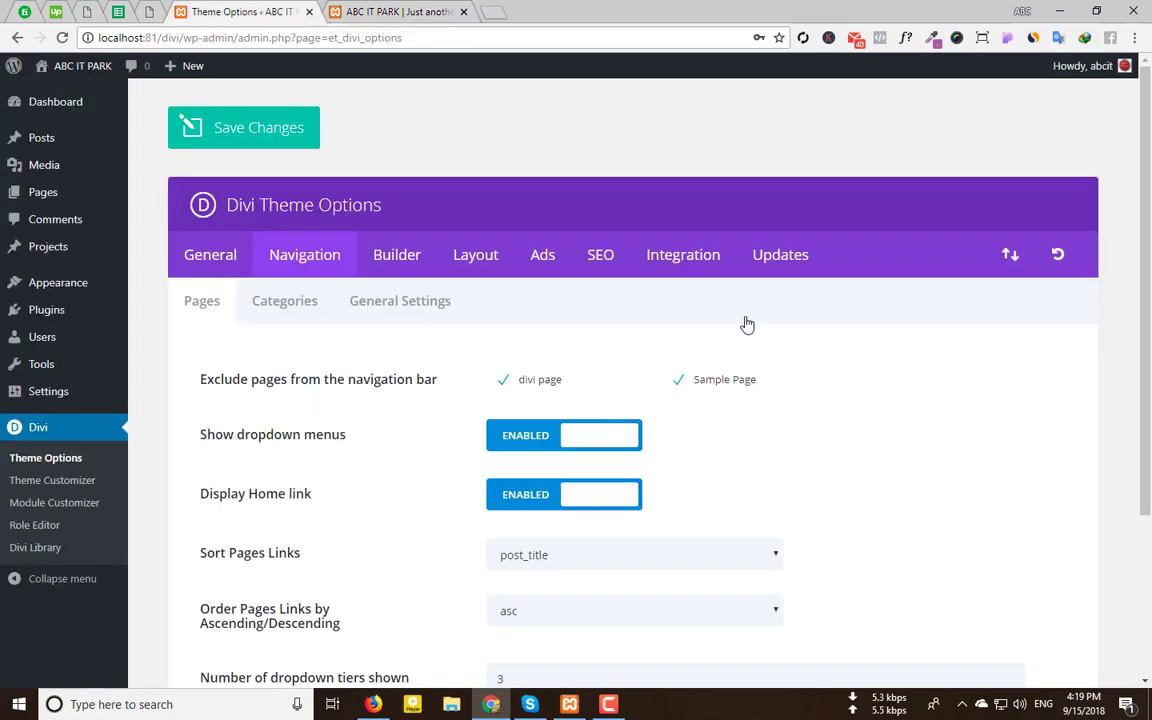
pyautogui.click(681, 382)
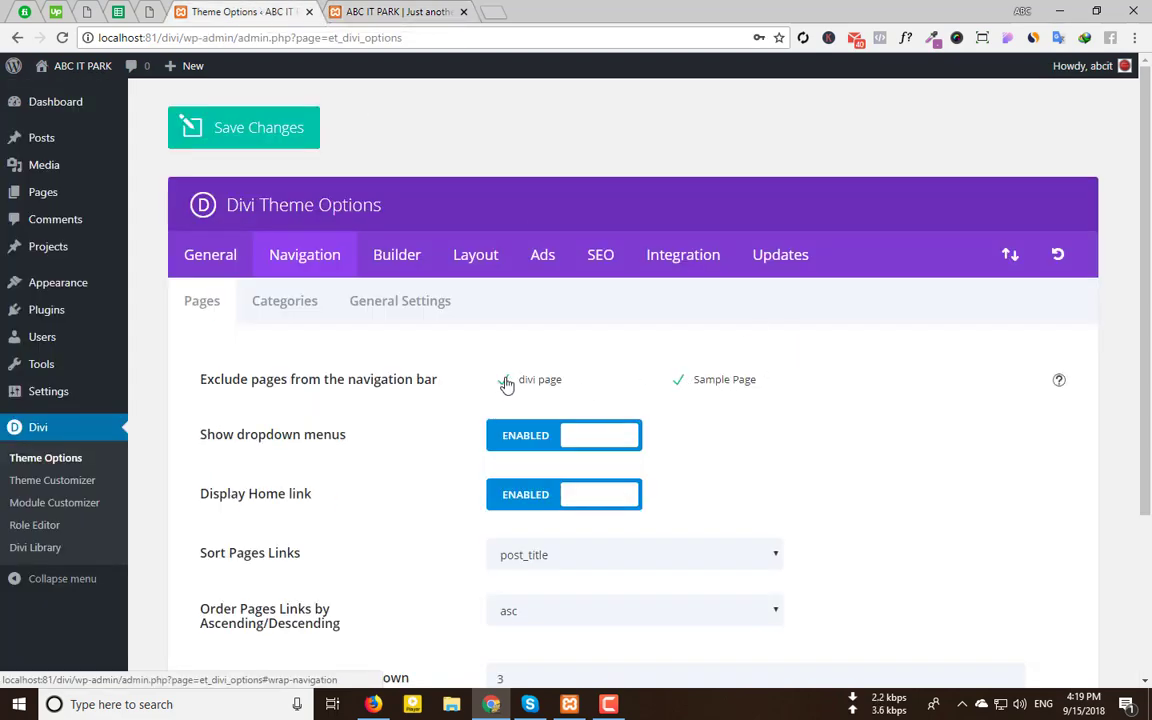
pyautogui.moveTo(75, 282)
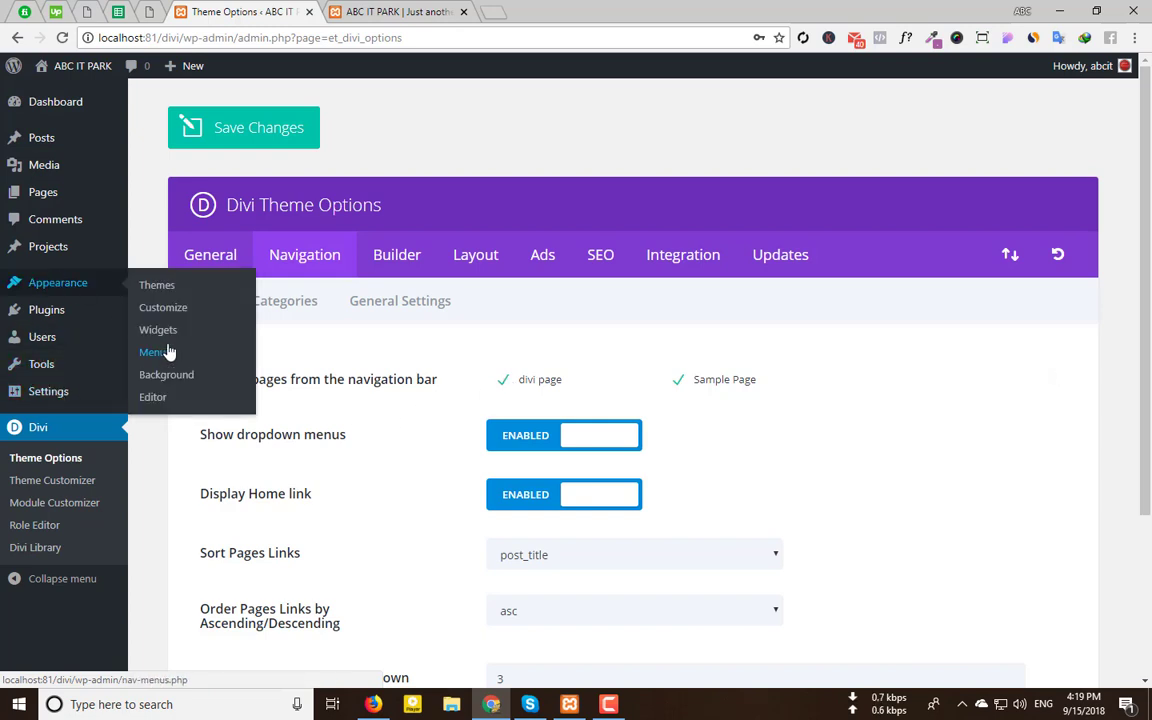
pyautogui.click(415, 11)
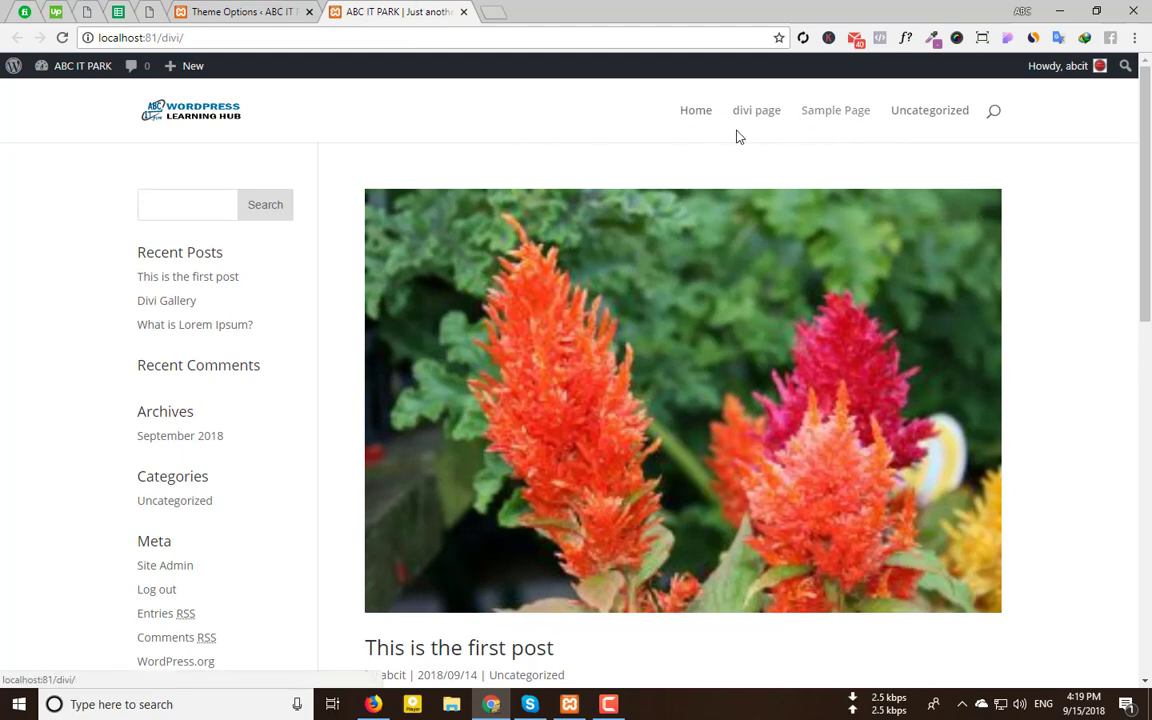
pyautogui.click(250, 11)
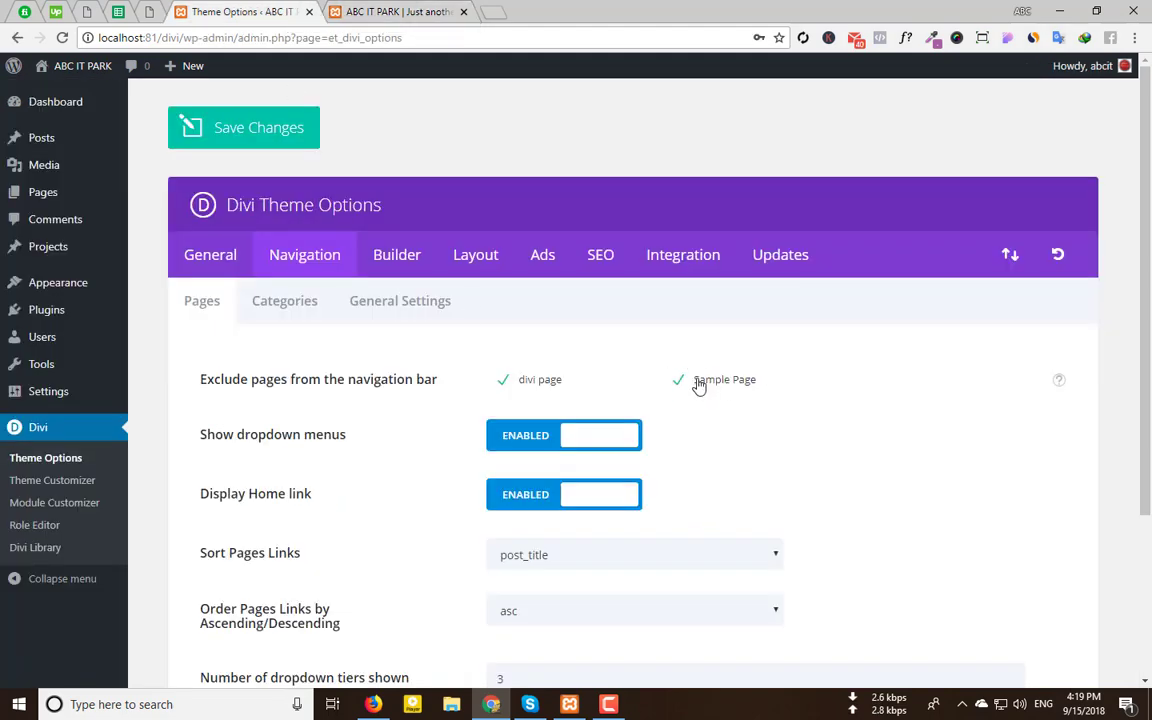
pyautogui.scroll(-3, 700, 386)
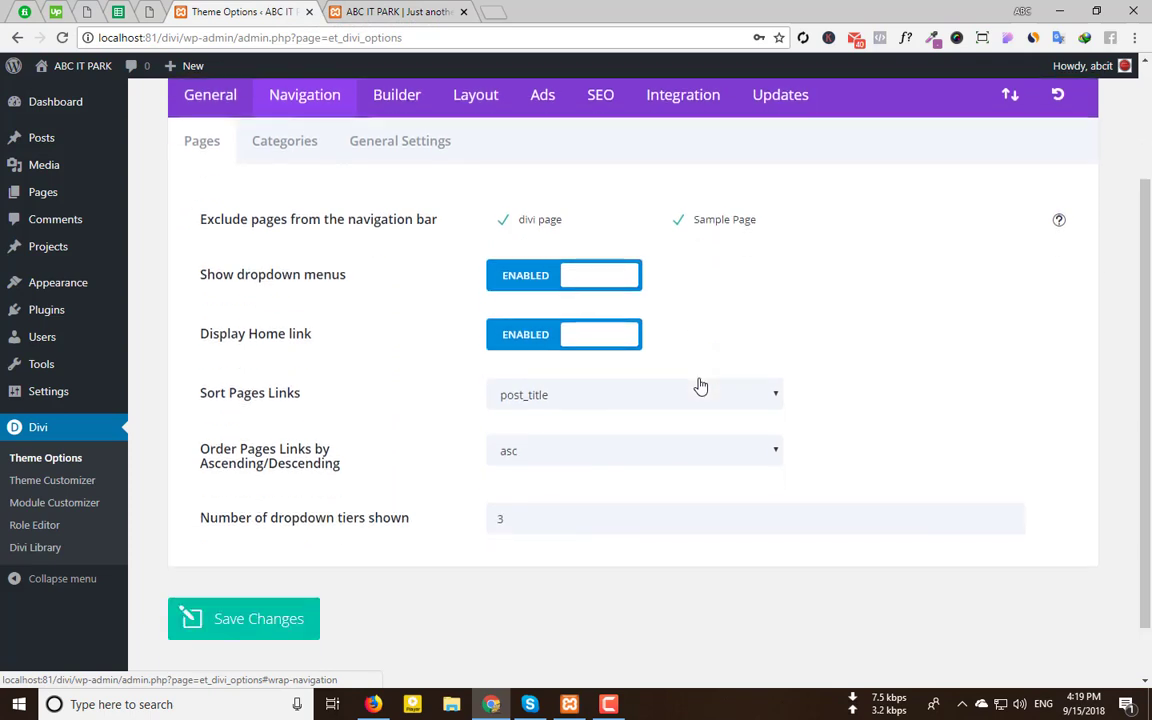
pyautogui.click(341, 10)
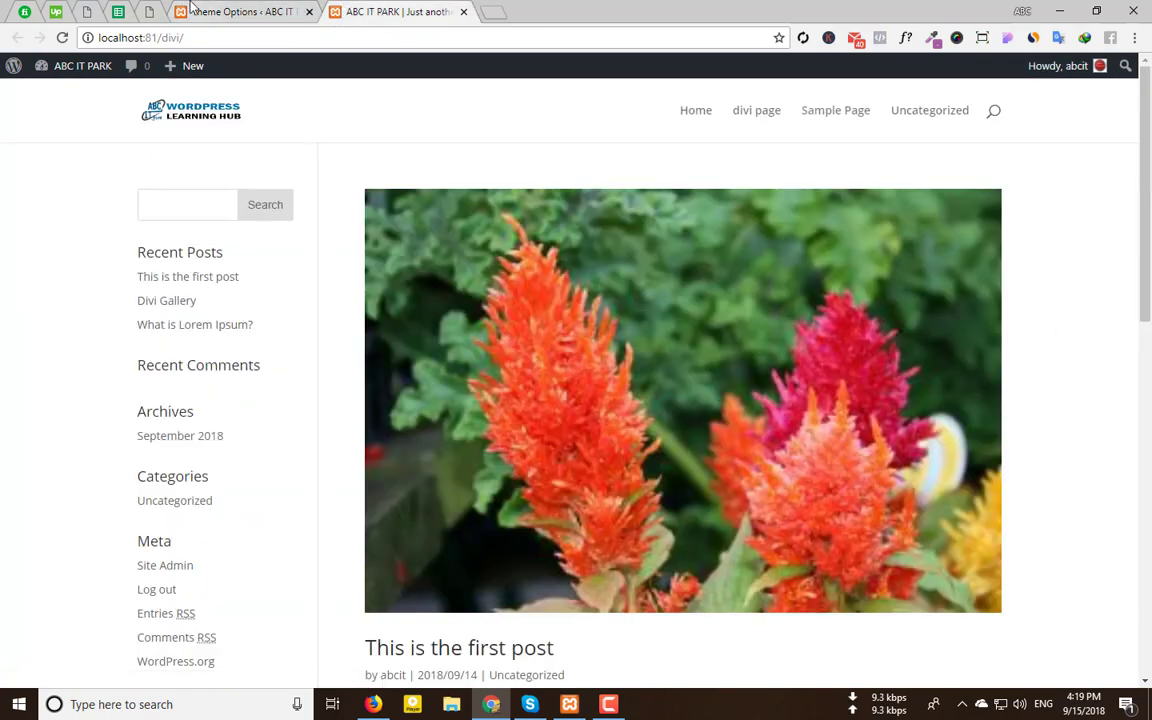
pyautogui.click(245, 12)
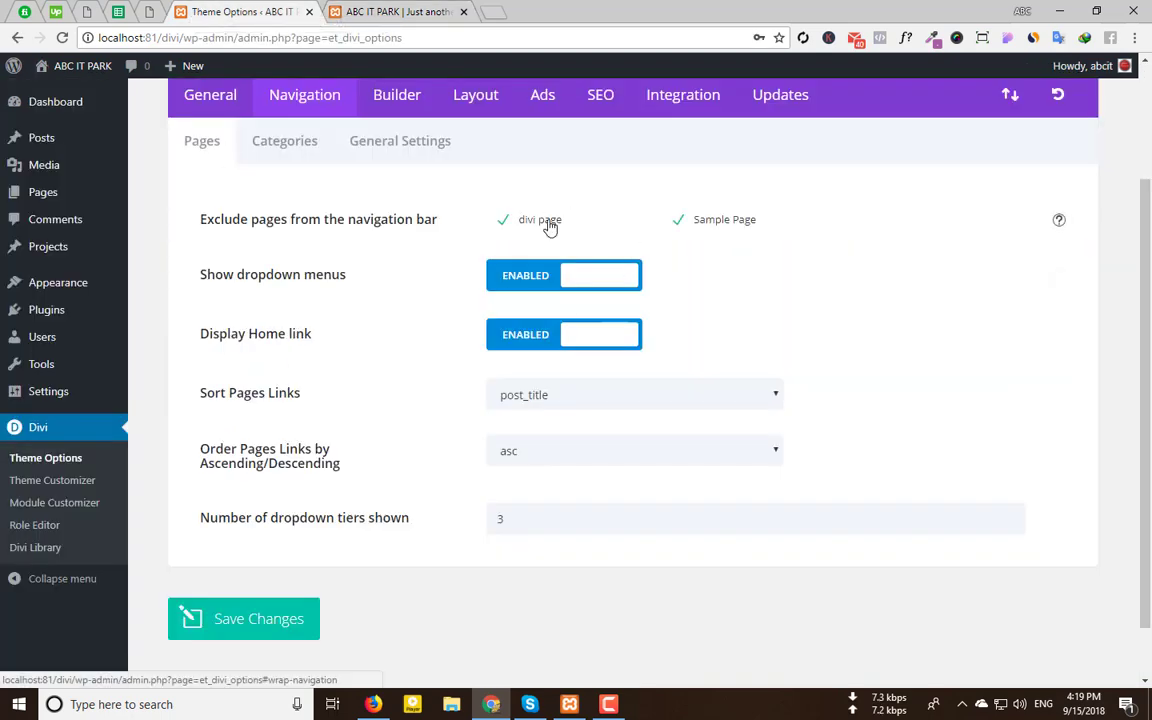
# Exclude "divi page" from the navigation bar, save the theme options and refresh the live site
pyautogui.scroll(1, 549, 228)
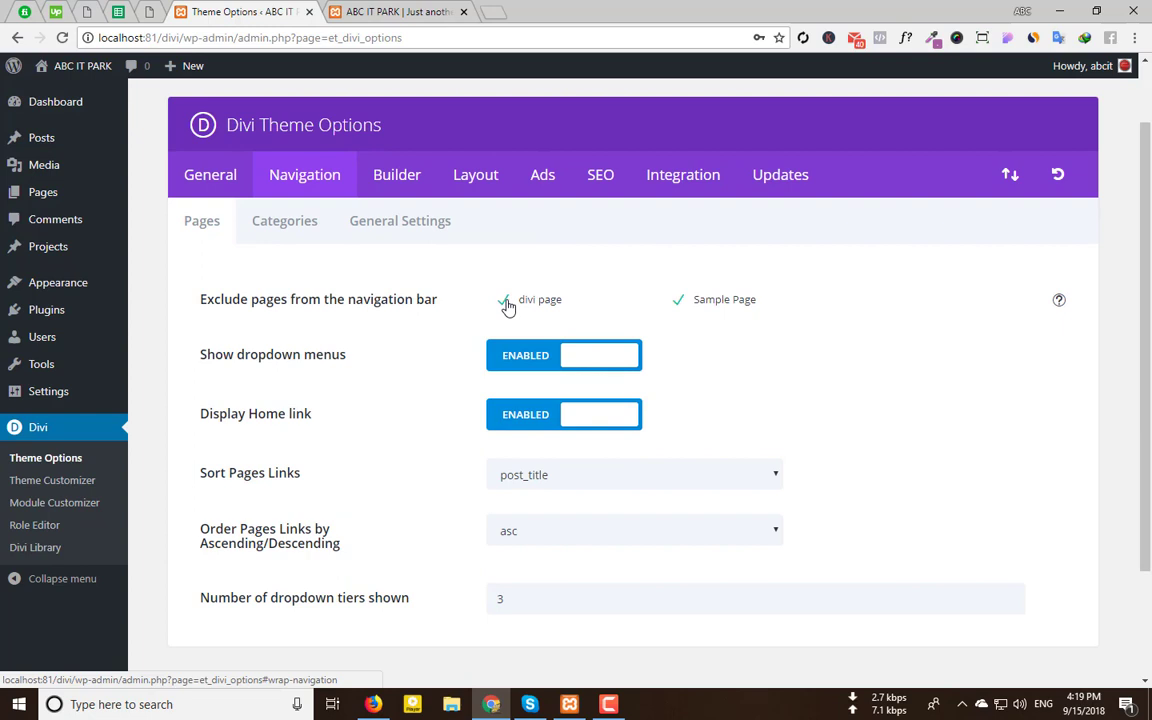
pyautogui.click(508, 307)
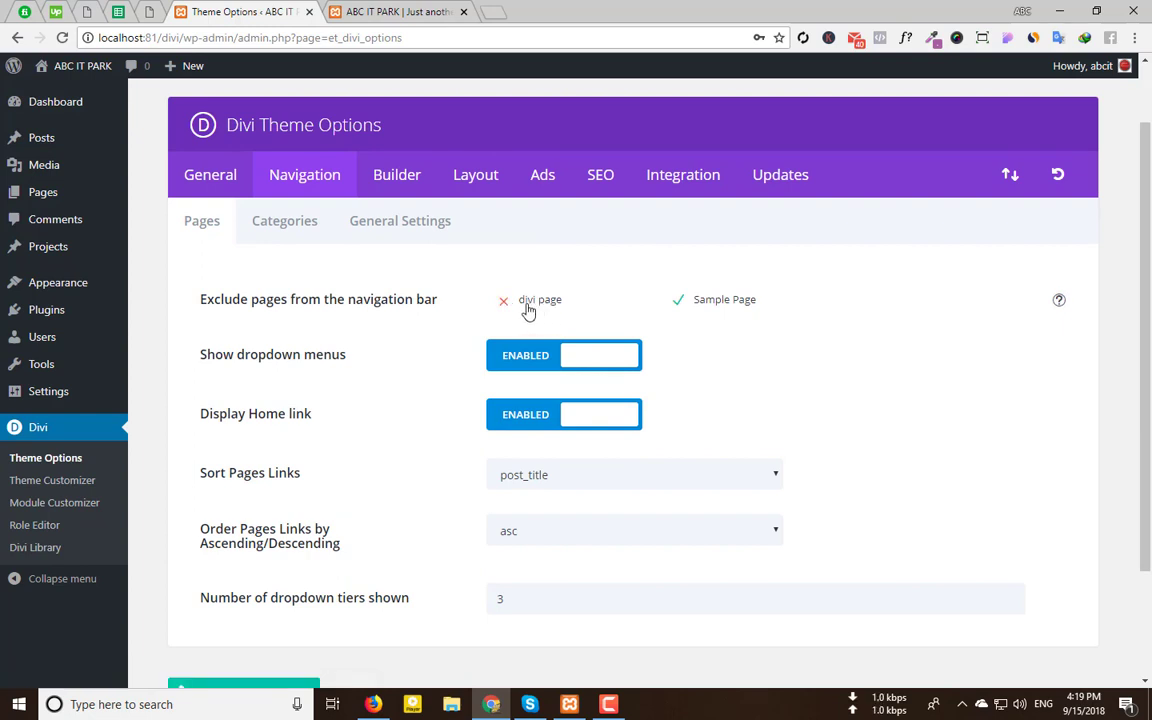
pyautogui.scroll(-2, 528, 311)
pyautogui.click(238, 562)
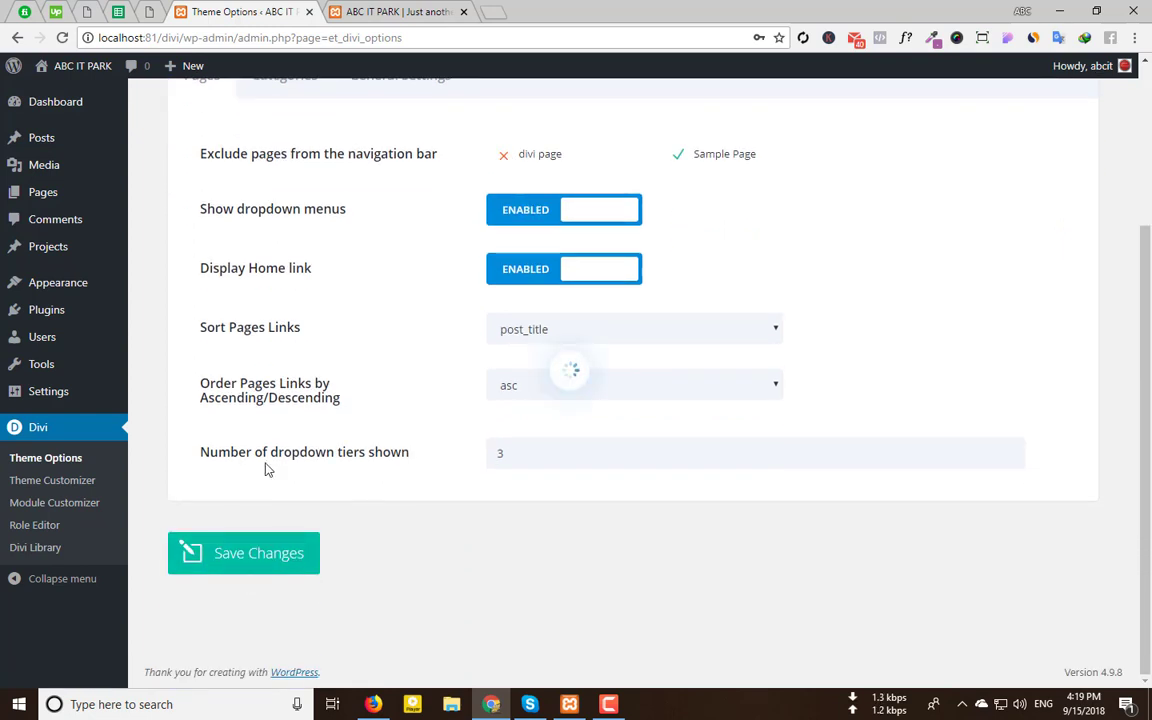
pyautogui.click(395, 11)
pyautogui.click(62, 38)
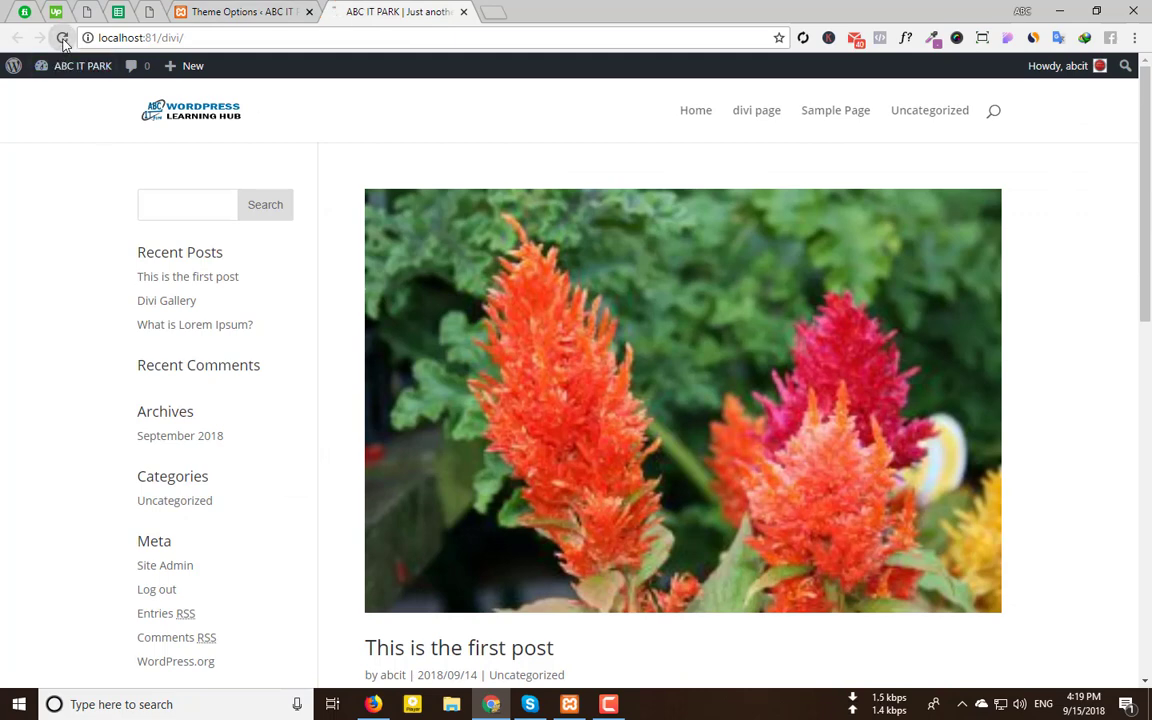
# Return to the theme options and set "divi page" back to included in the navigation bar
pyautogui.click(249, 11)
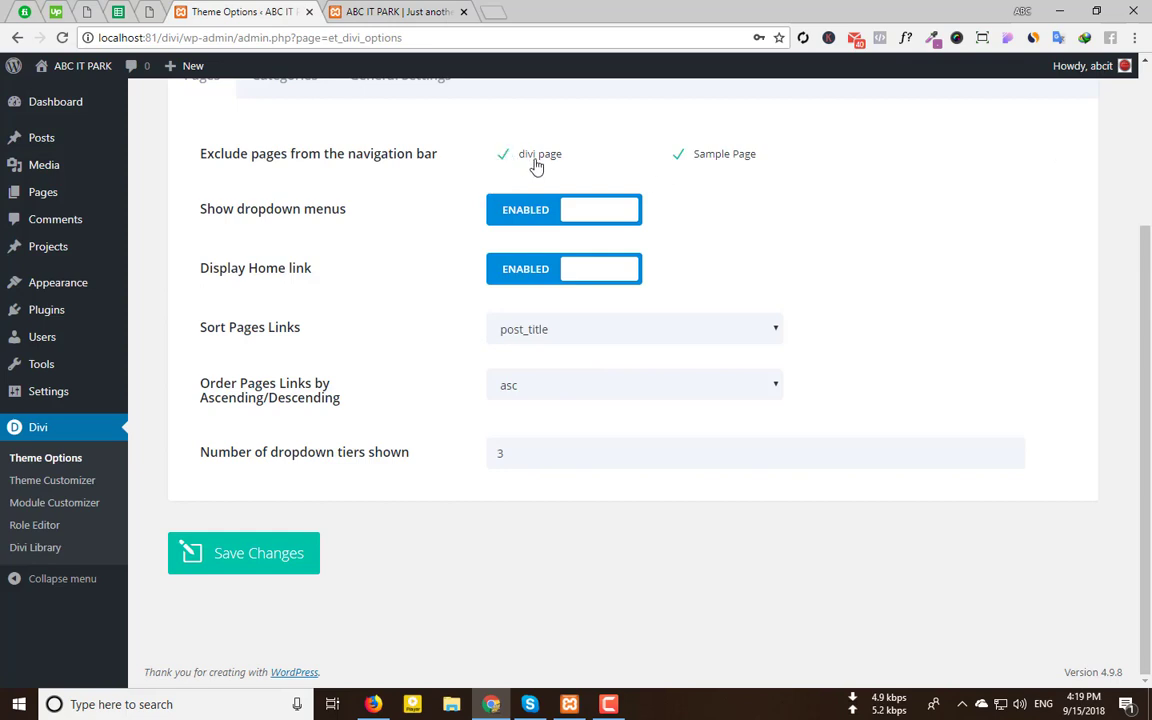
pyautogui.scroll(2, 545, 446)
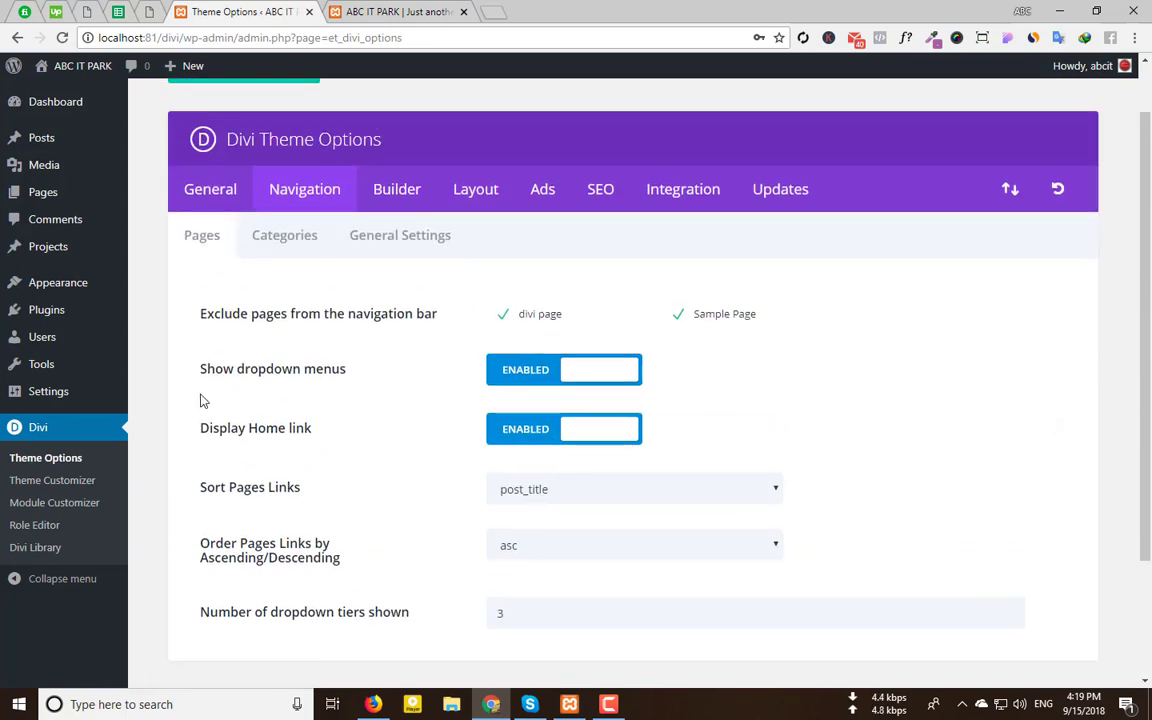
# Compare the live site's menu with the theme's page navigation options for dropdown menus, Home link and link sorting
pyautogui.hotkey('ctrl', 'Tab')
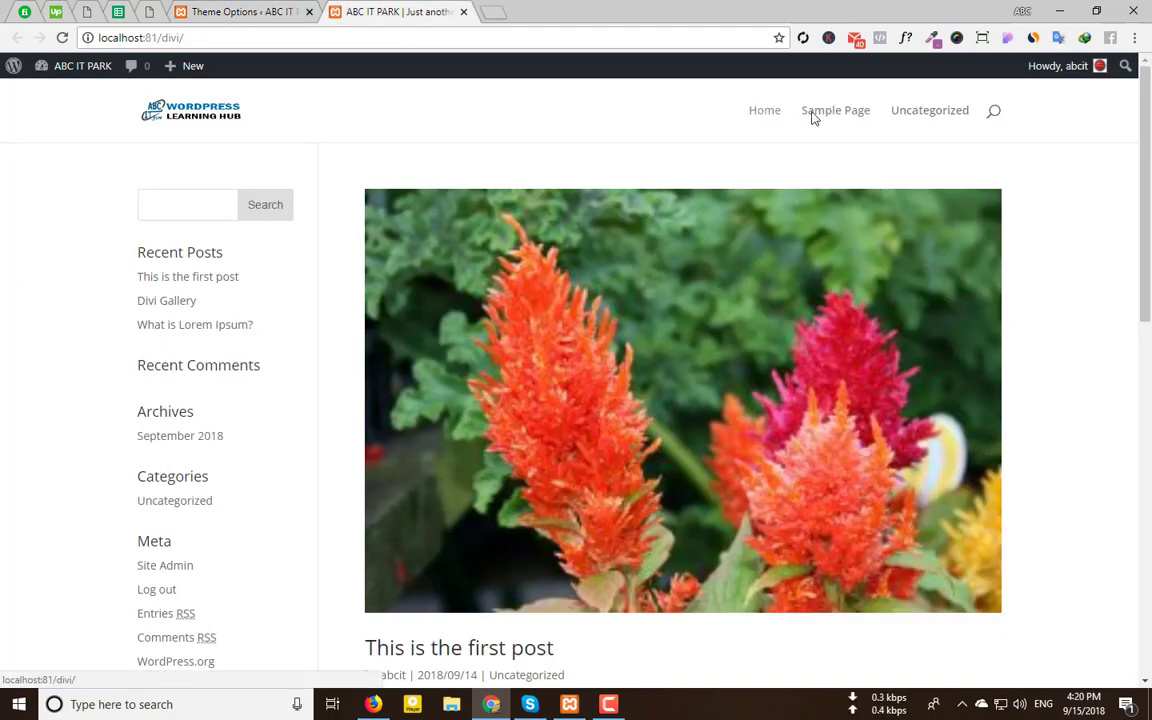
pyautogui.click(268, 9)
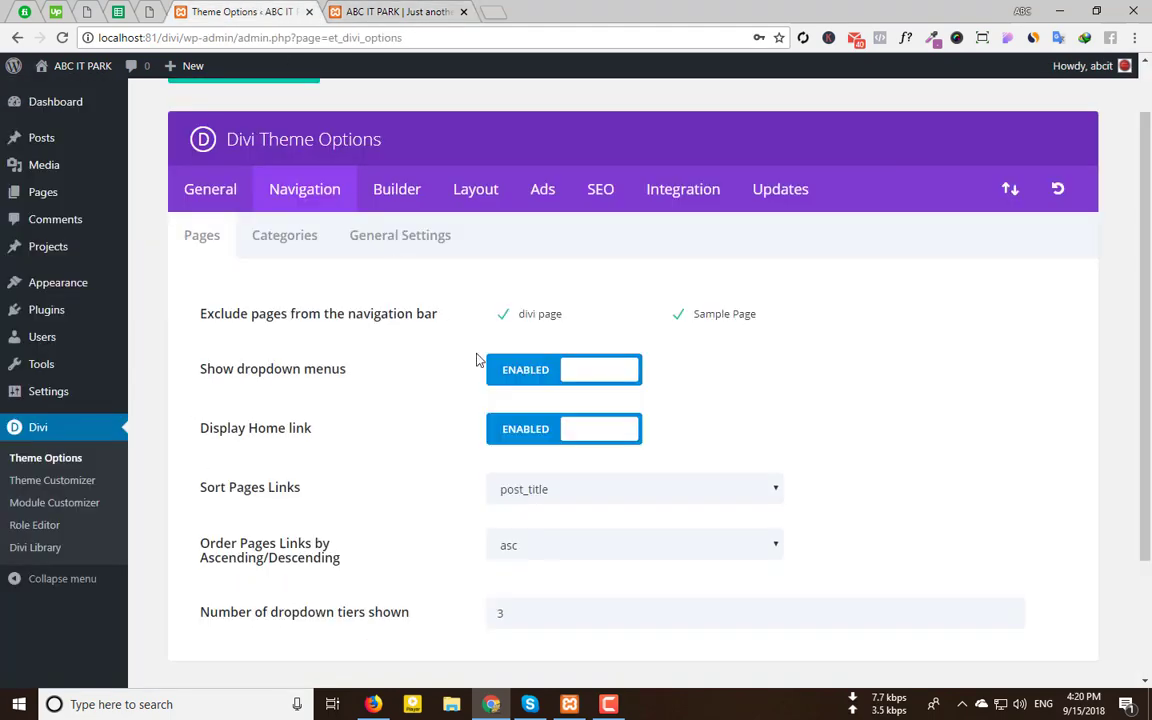
pyautogui.scroll(-1, 477, 360)
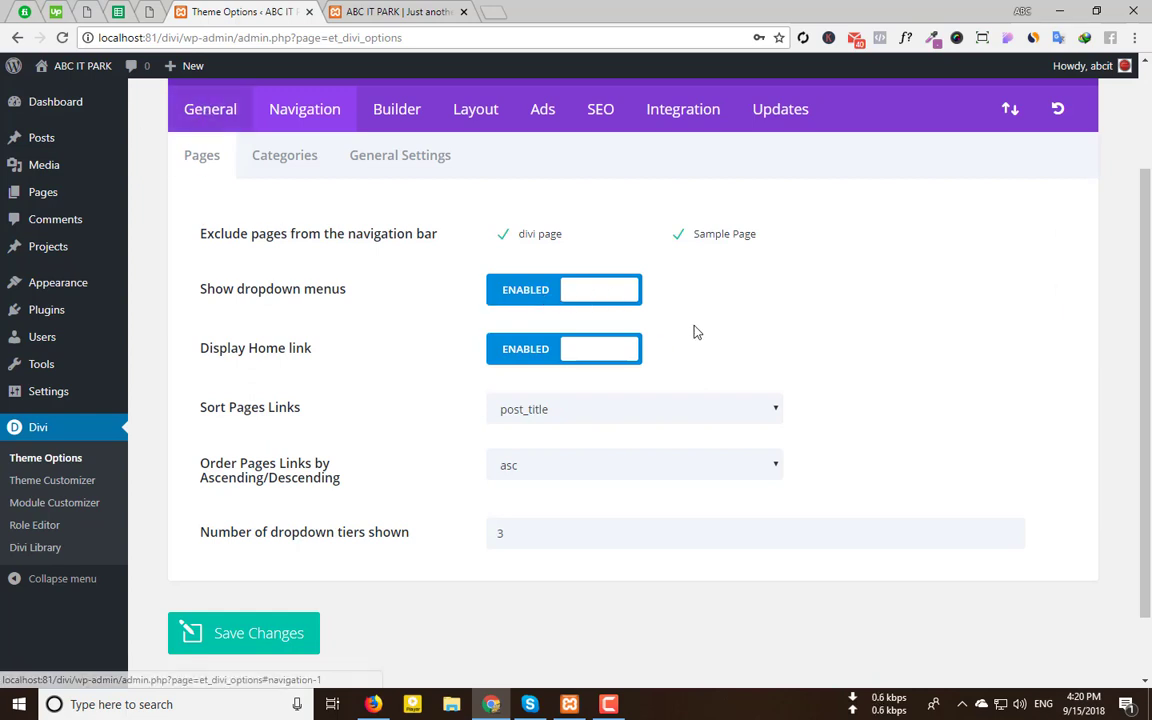
pyautogui.scroll(-2, 596, 340)
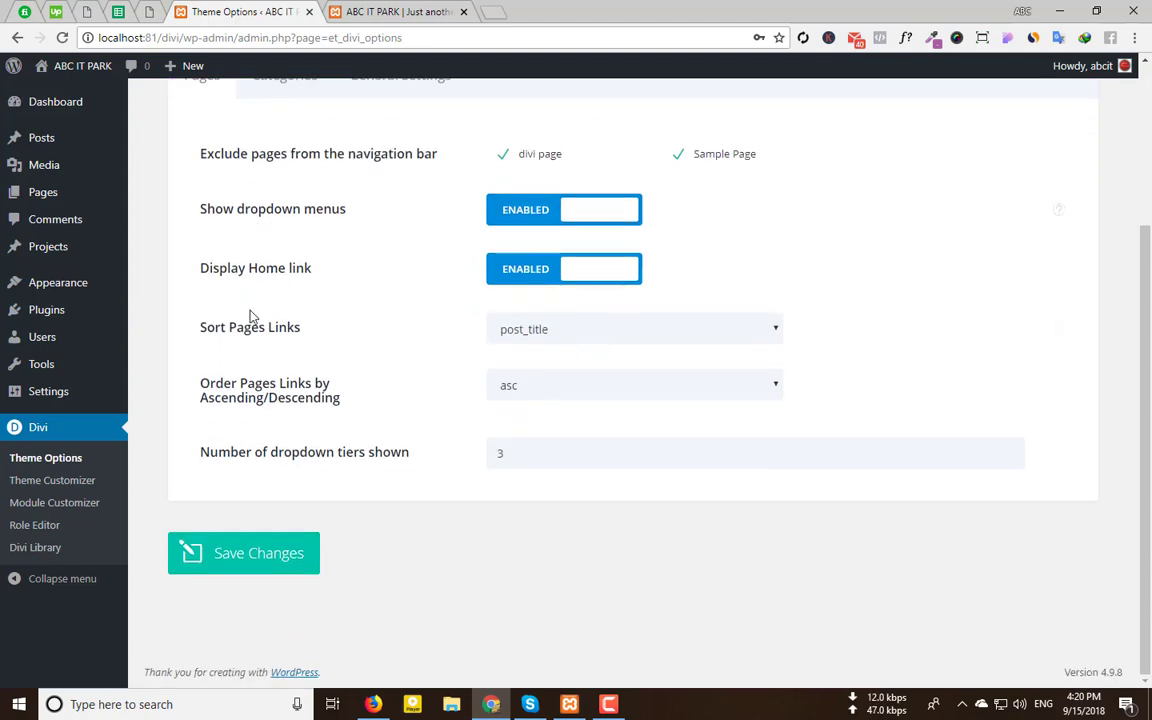
pyautogui.click(428, 10)
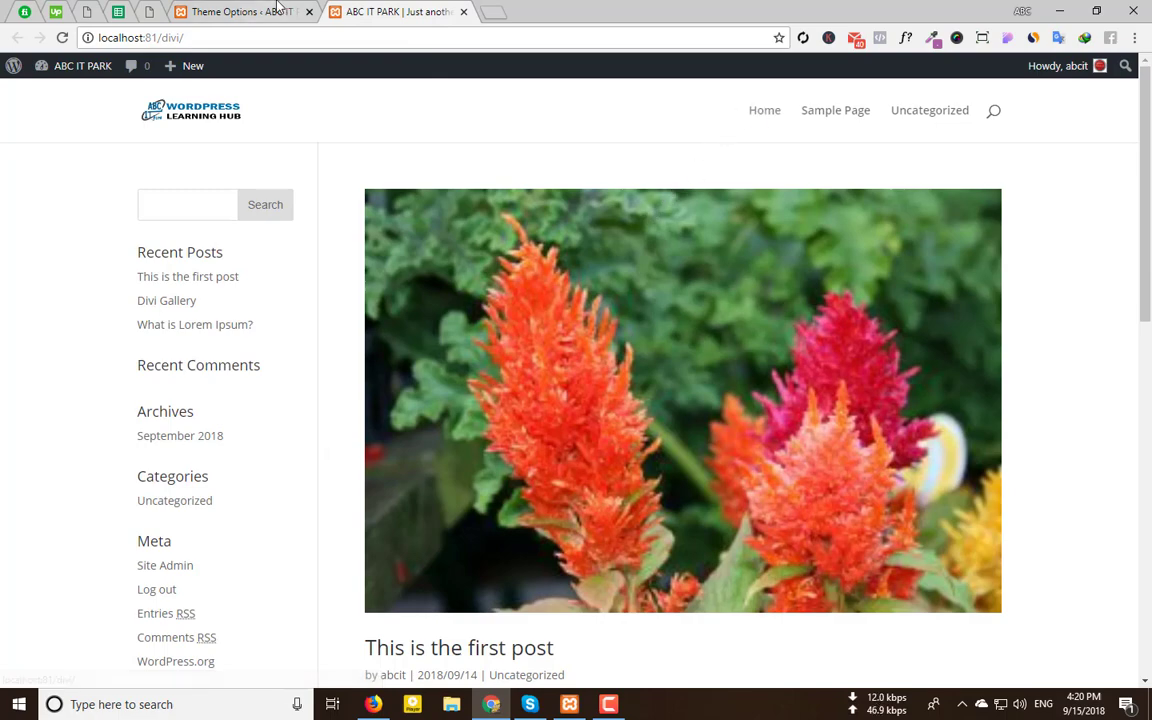
# Disable "Display Home link" in the theme options, save the changes and refresh the live site to check its menu
pyautogui.click(240, 11)
pyautogui.click(530, 268)
pyautogui.click(283, 553)
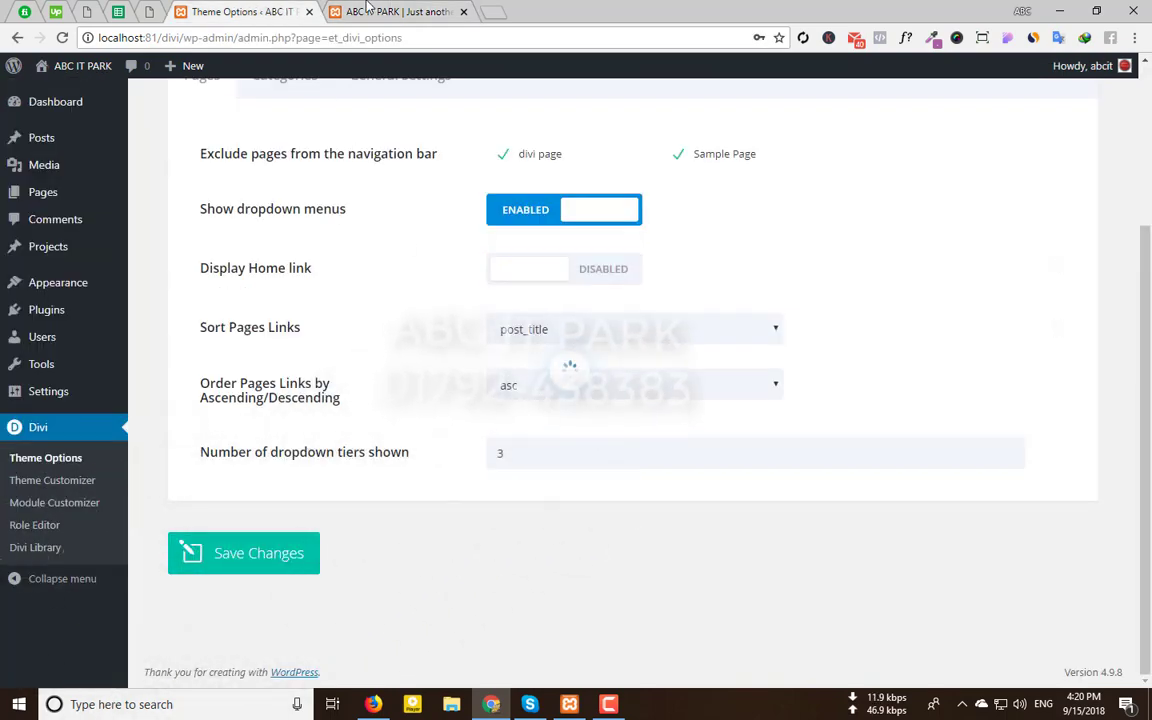
pyautogui.click(395, 11)
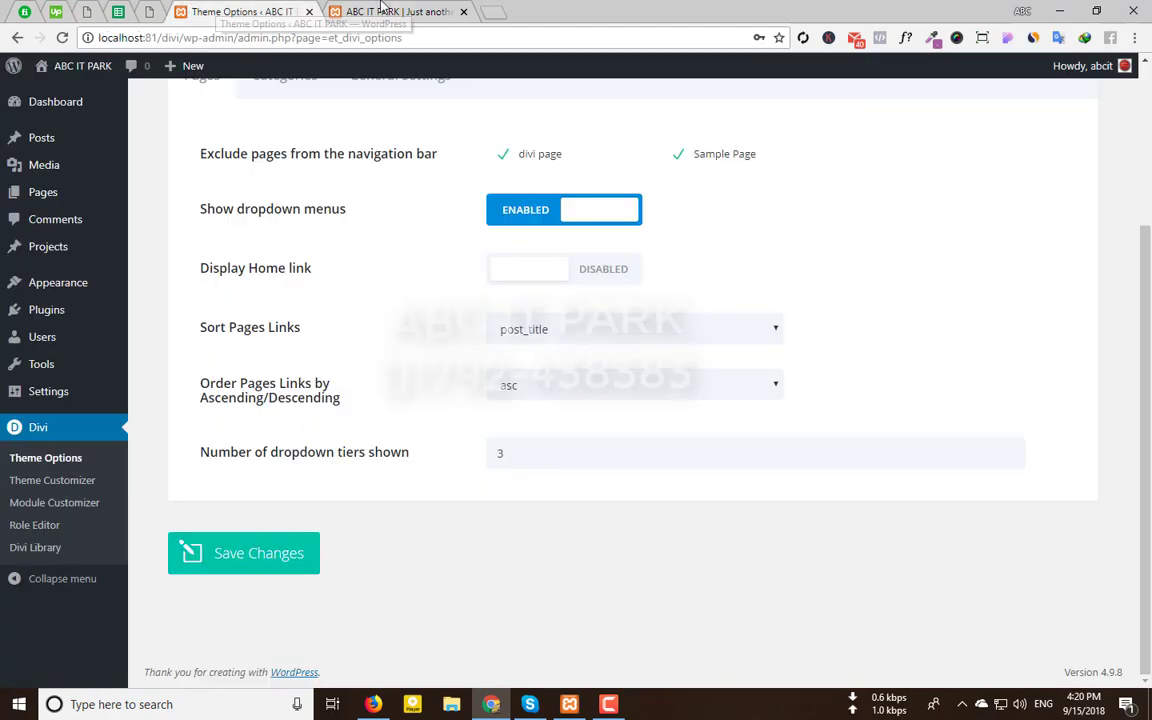
pyautogui.click(380, 12)
pyautogui.click(62, 37)
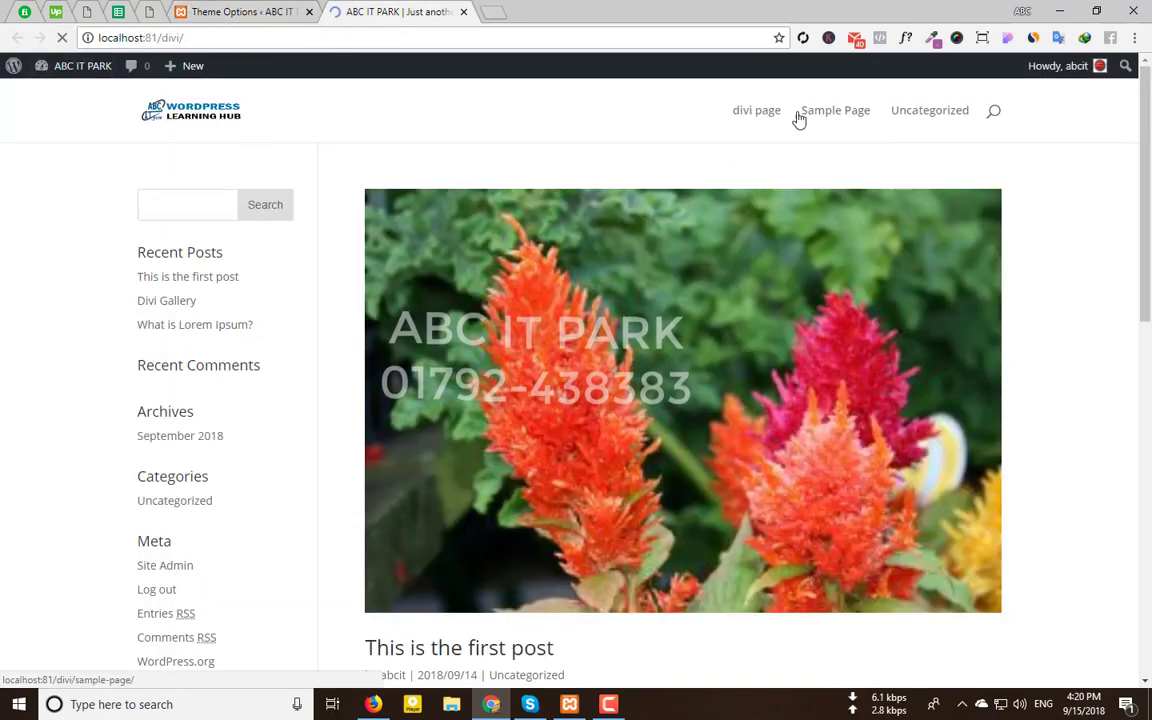
# Return to the theme options, view the Sort Pages Links choices keeping post_title, and enable "Display Home link" again
pyautogui.click(227, 10)
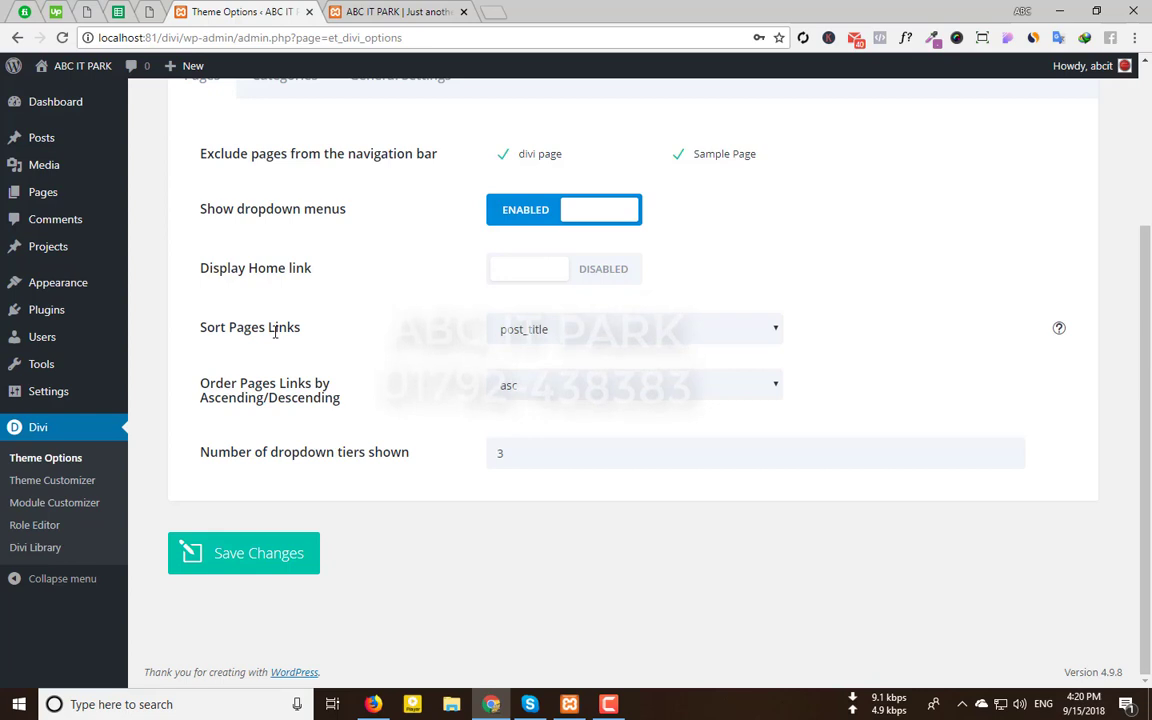
pyautogui.click(618, 340)
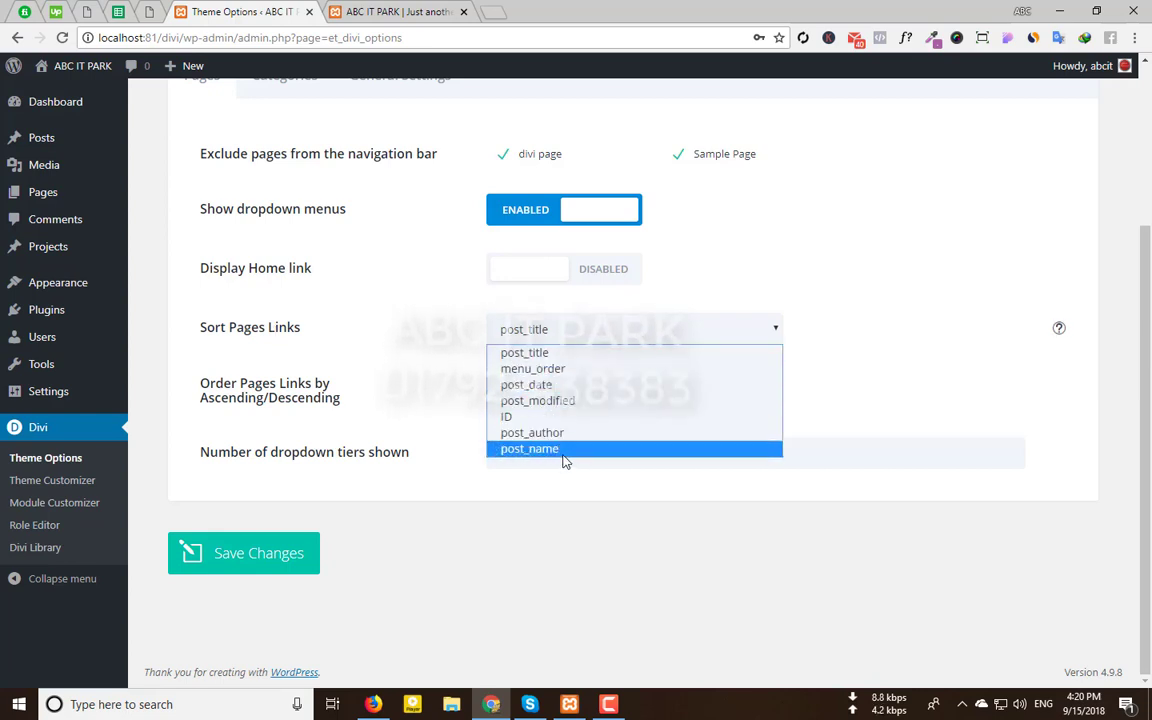
pyautogui.click(553, 360)
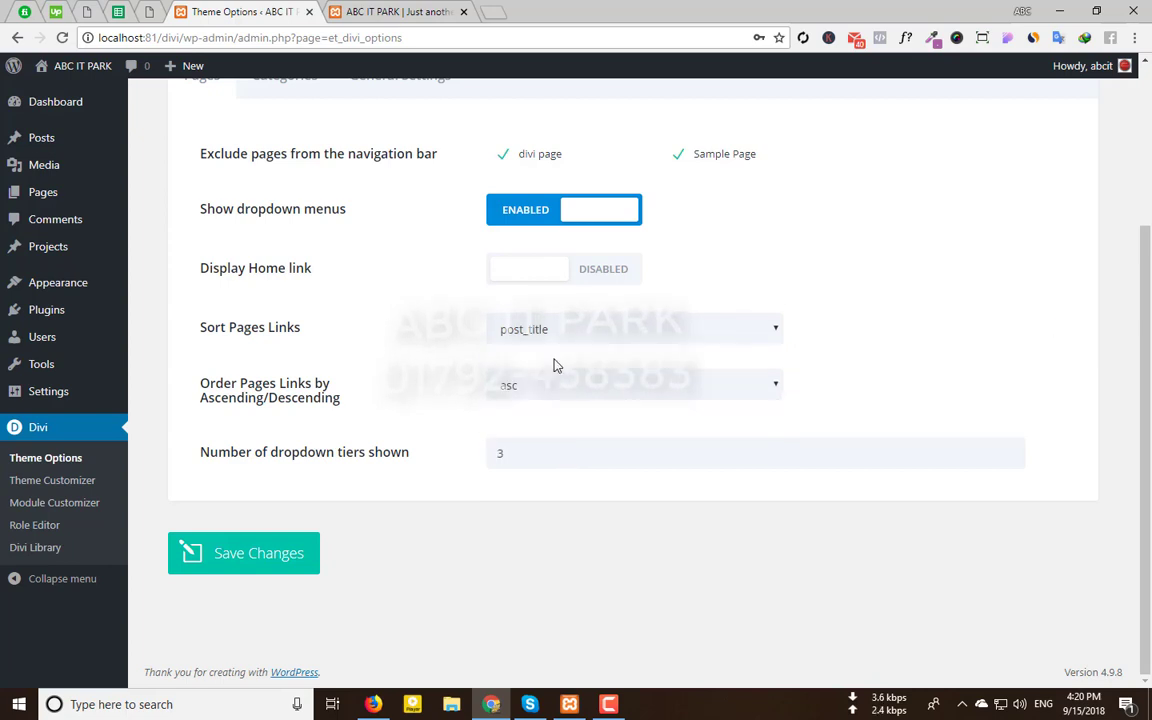
pyautogui.click(514, 270)
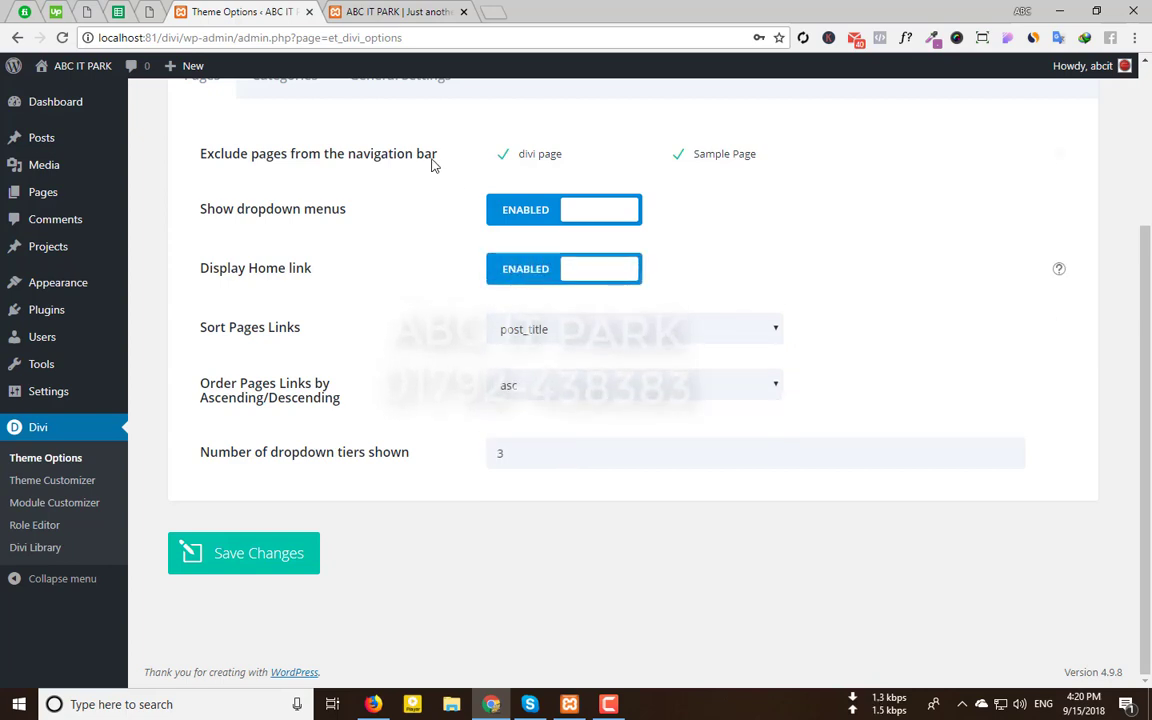
# Check the live menu's order, set Sort Pages Links to post_modified, save, and refresh the live site to compare
pyautogui.click(395, 11)
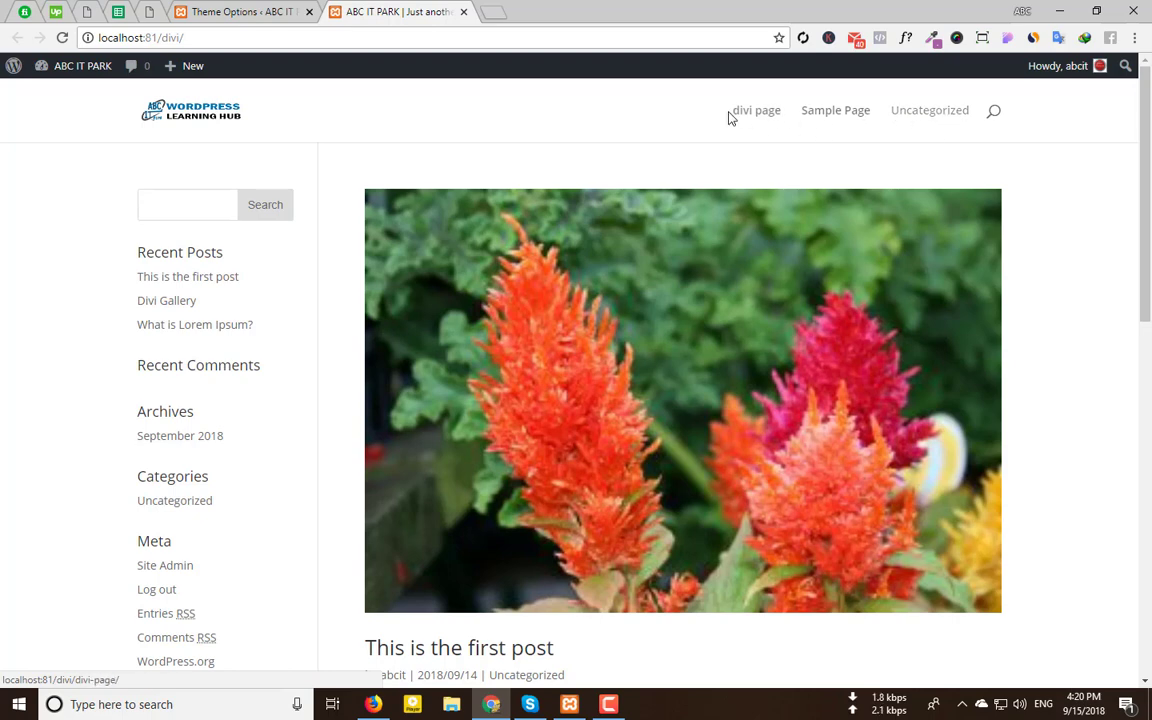
pyautogui.click(285, 11)
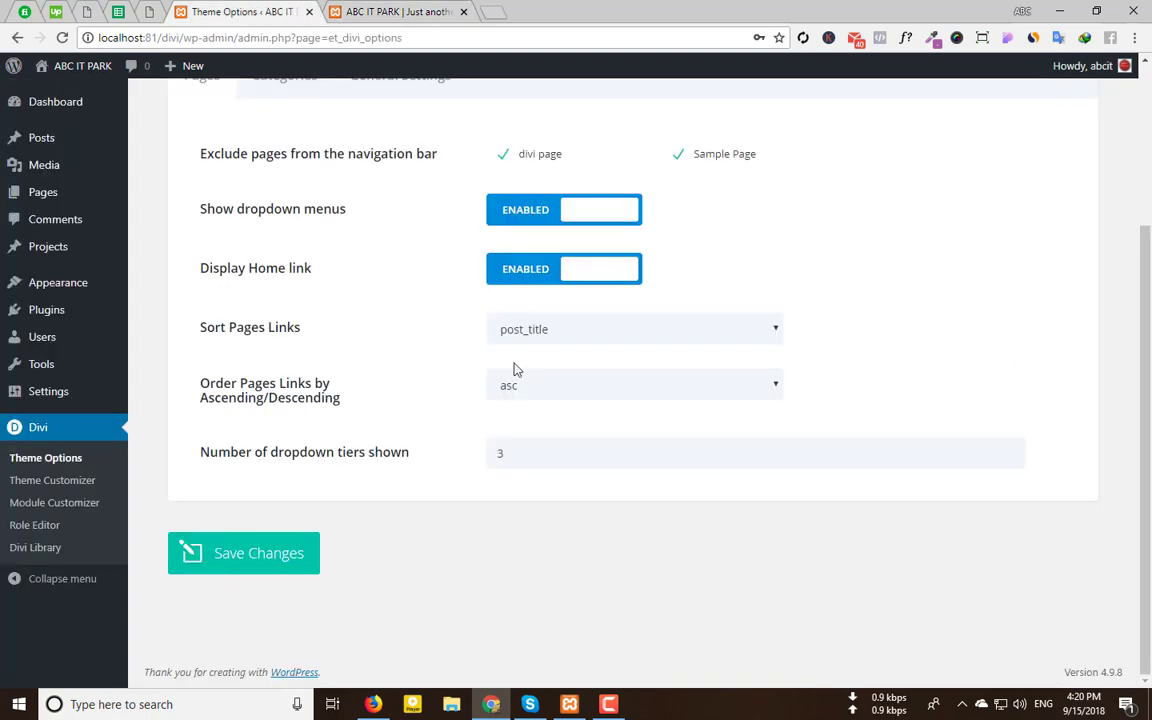
pyautogui.click(588, 333)
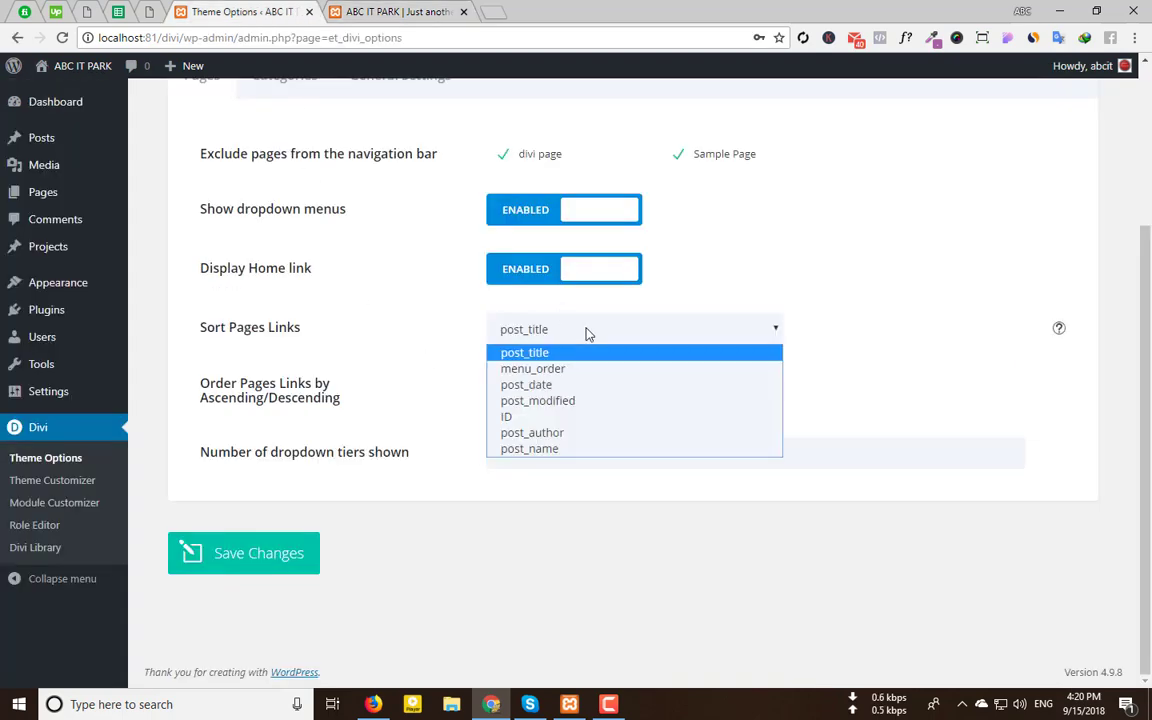
pyautogui.click(582, 401)
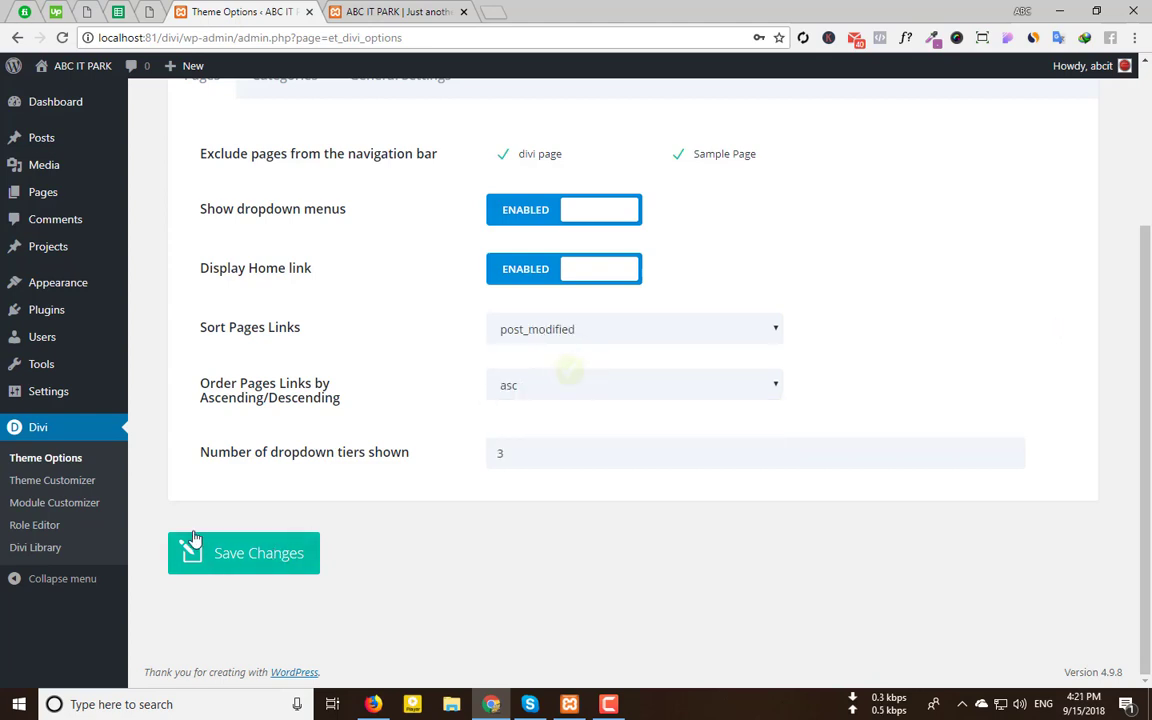
pyautogui.click(385, 8)
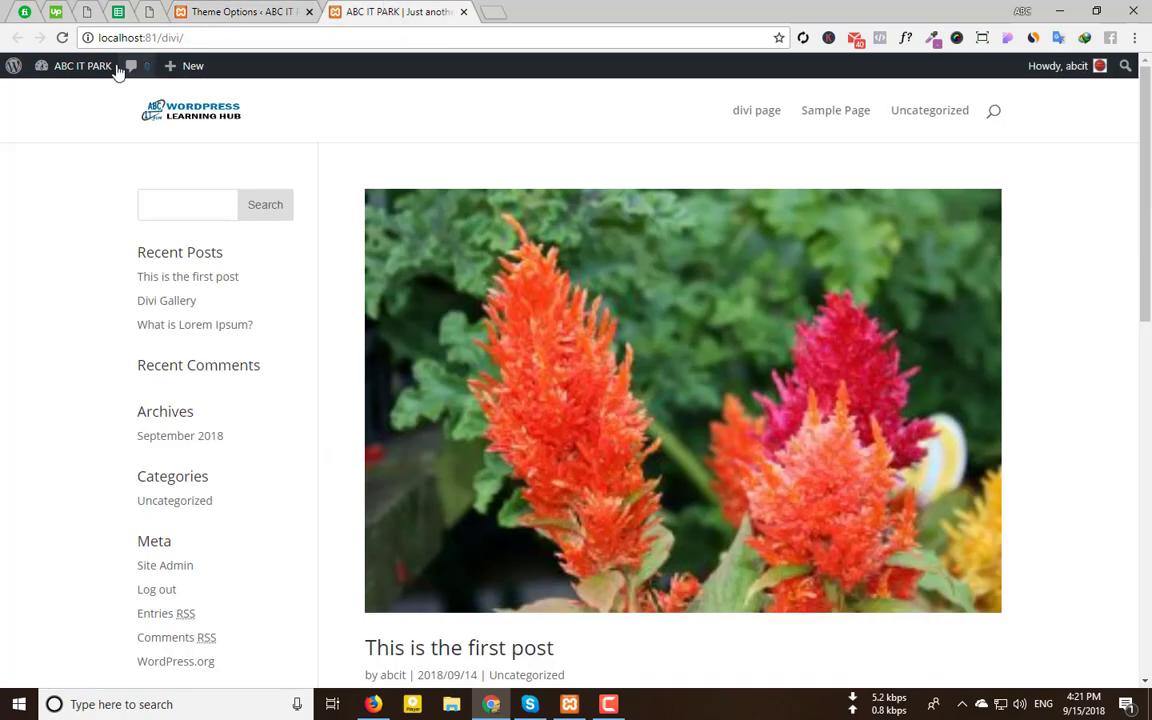
pyautogui.click(62, 37)
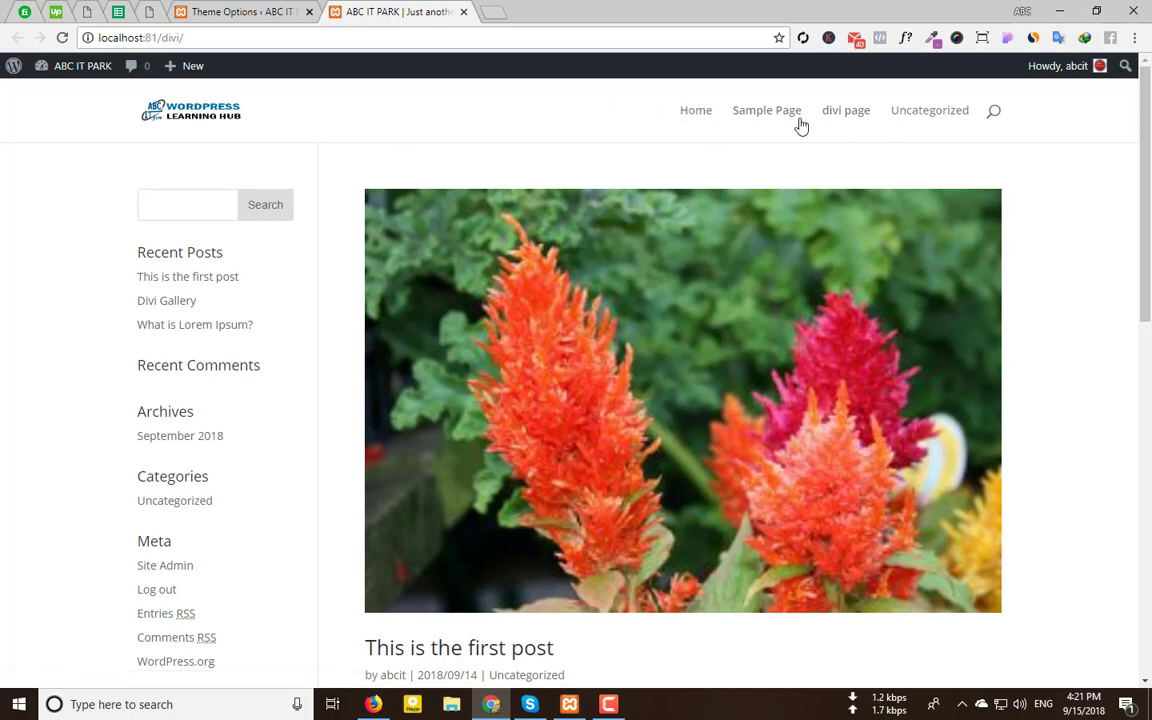
# Set Sort Pages Links back to post_title in the theme options and review the other sorting choices
pyautogui.click(222, 11)
pyautogui.click(612, 329)
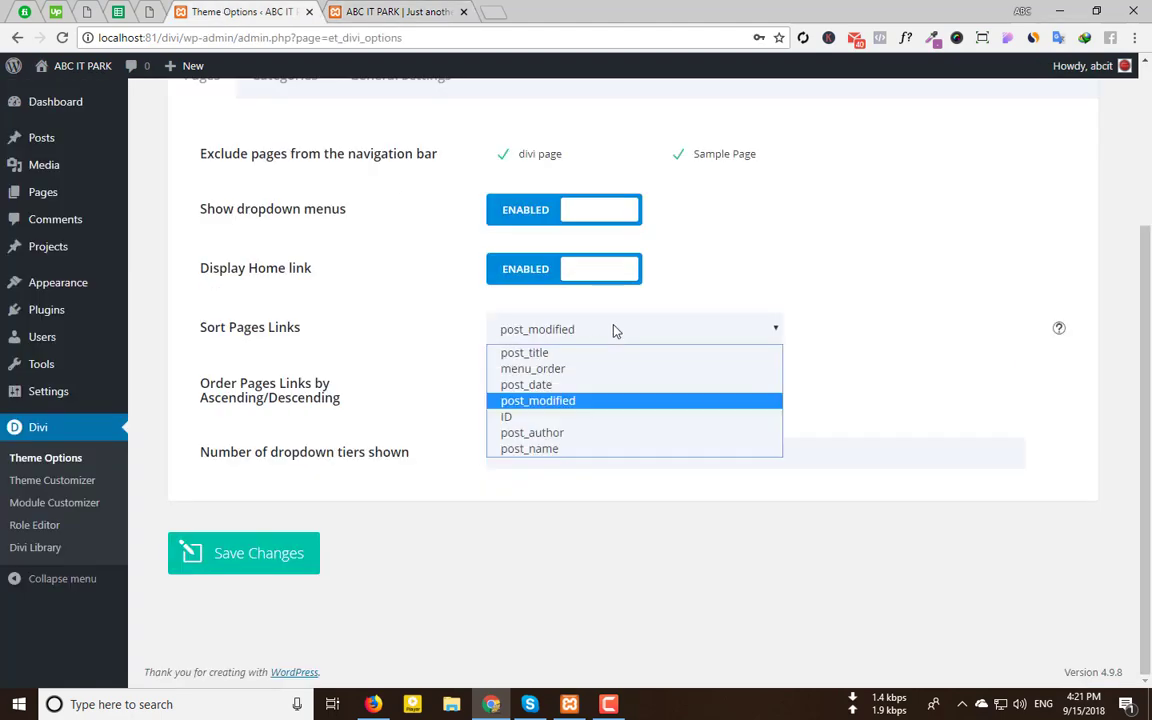
pyautogui.click(571, 354)
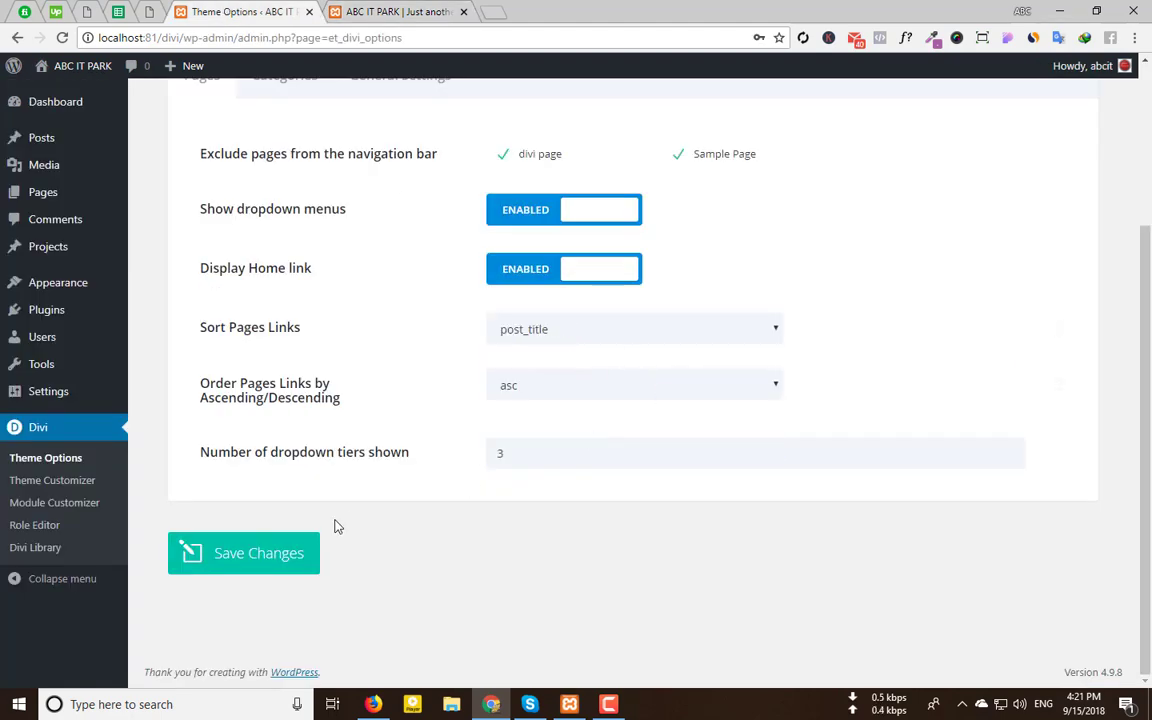
pyautogui.click(590, 338)
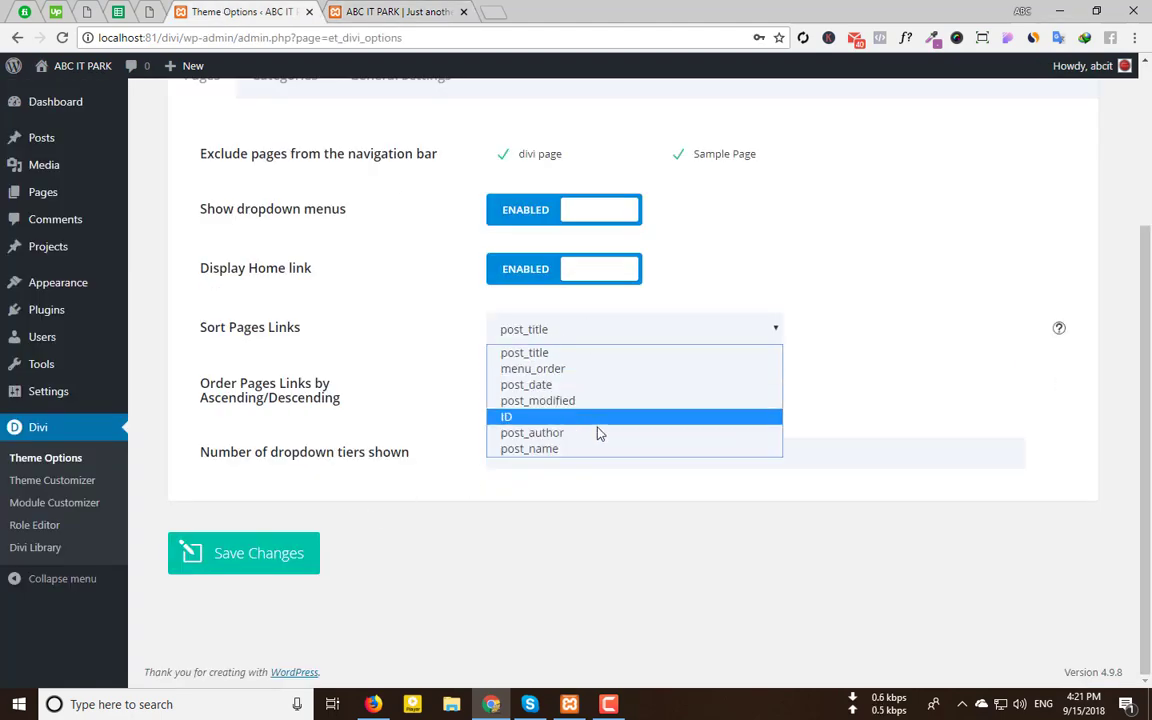
pyautogui.click(939, 370)
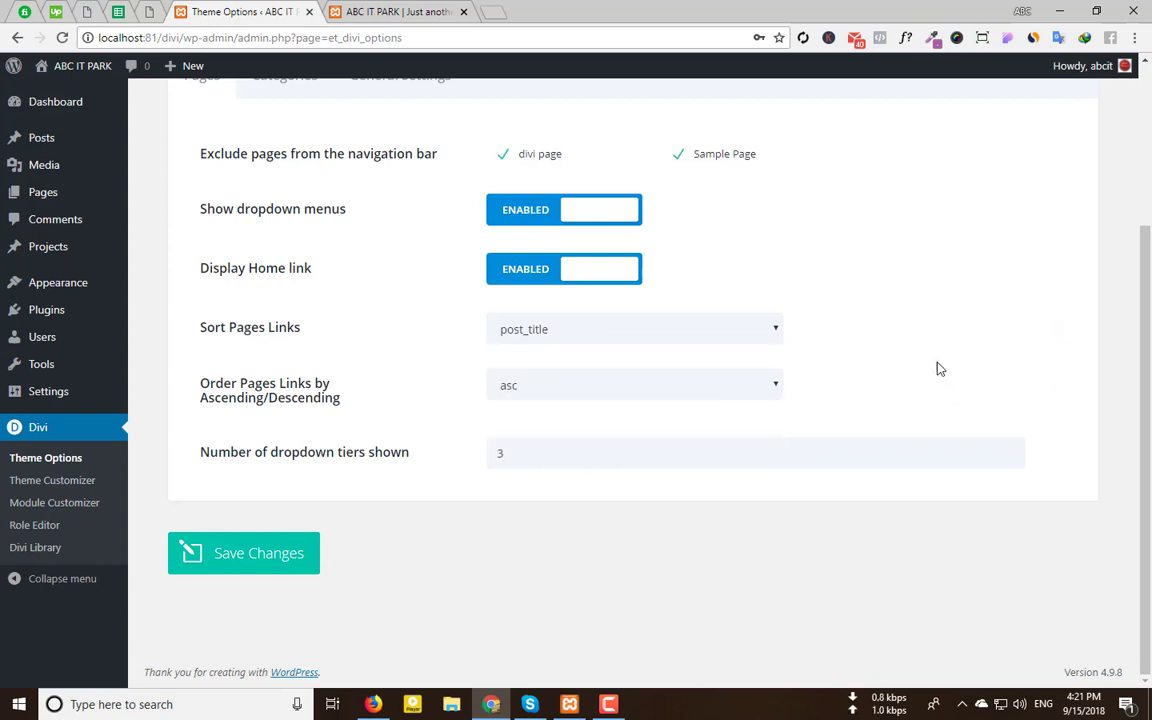
pyautogui.click(567, 331)
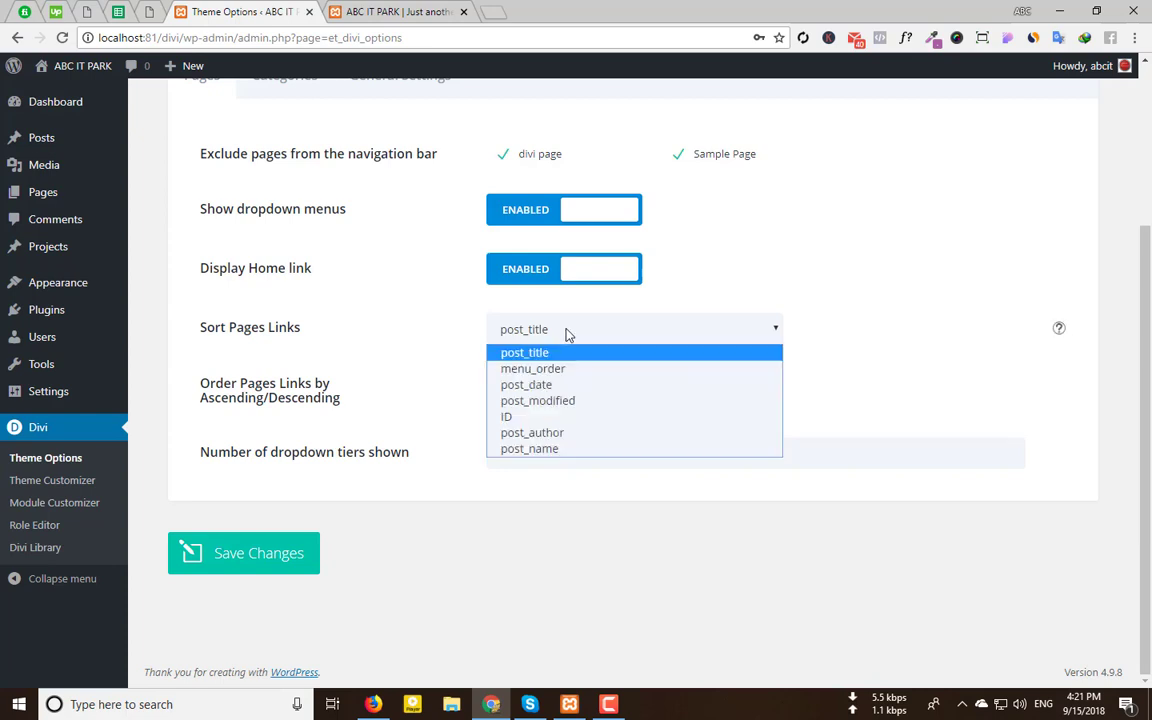
pyautogui.click(535, 591)
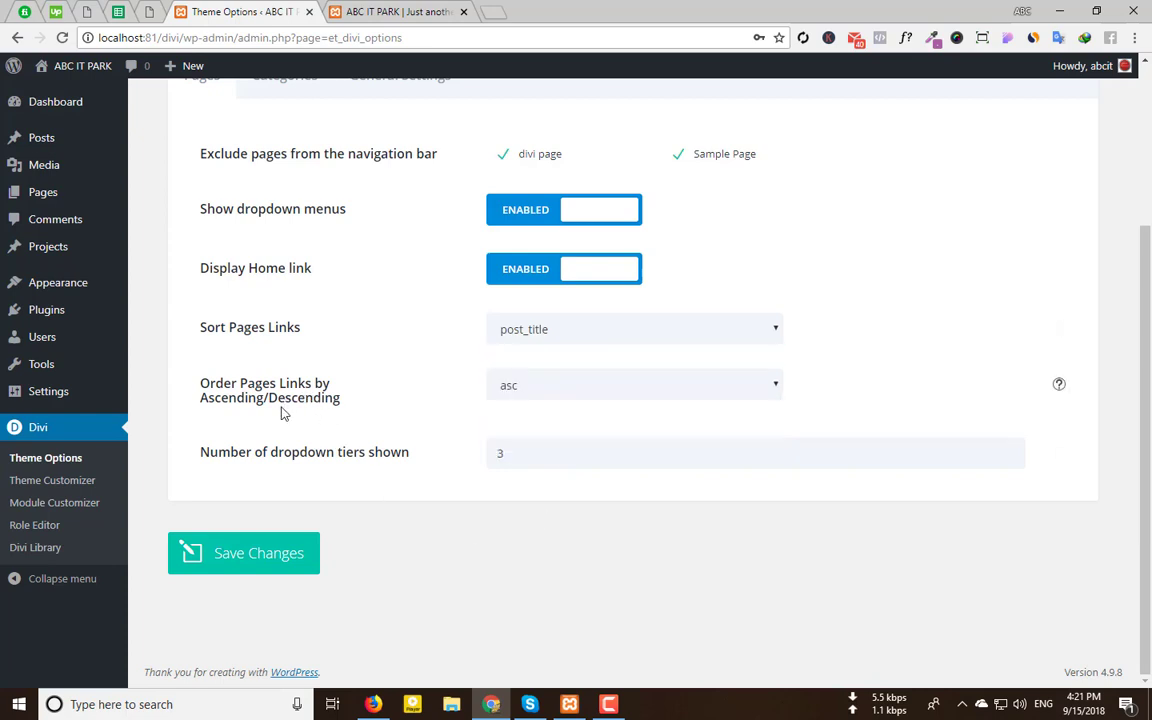
# Set "Order Pages Links by Ascending/Descending" to desc, save the theme options and refresh the live site
pyautogui.click(545, 393)
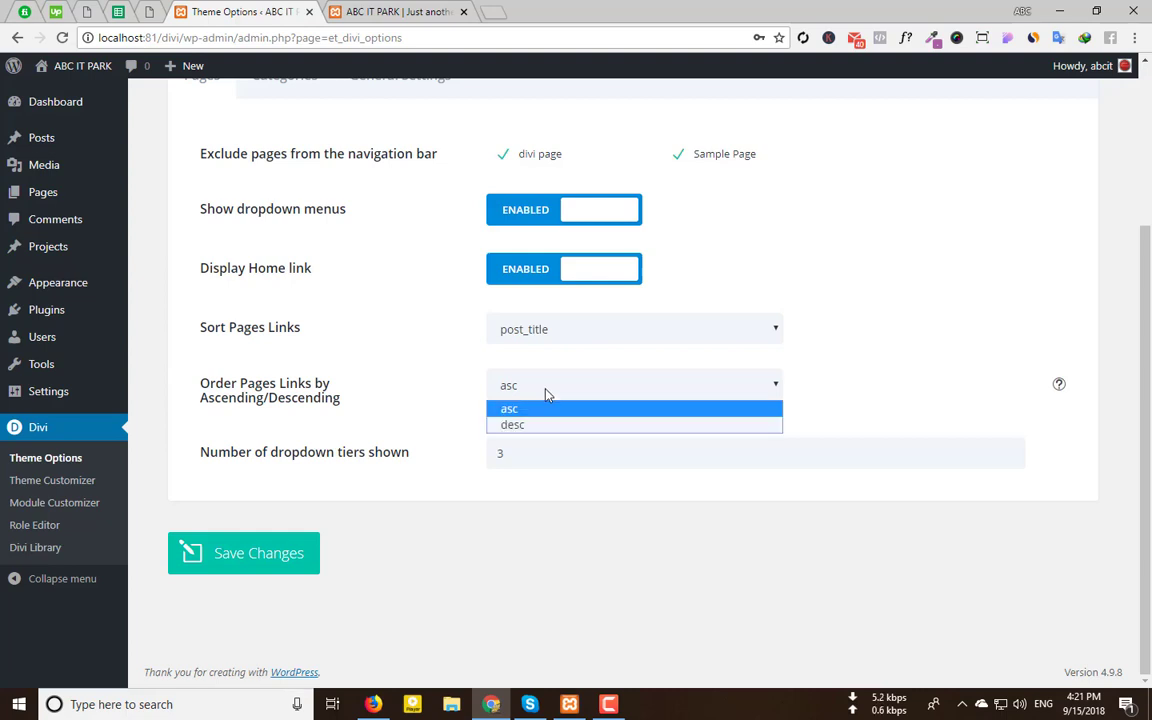
pyautogui.click(545, 426)
pyautogui.click(205, 553)
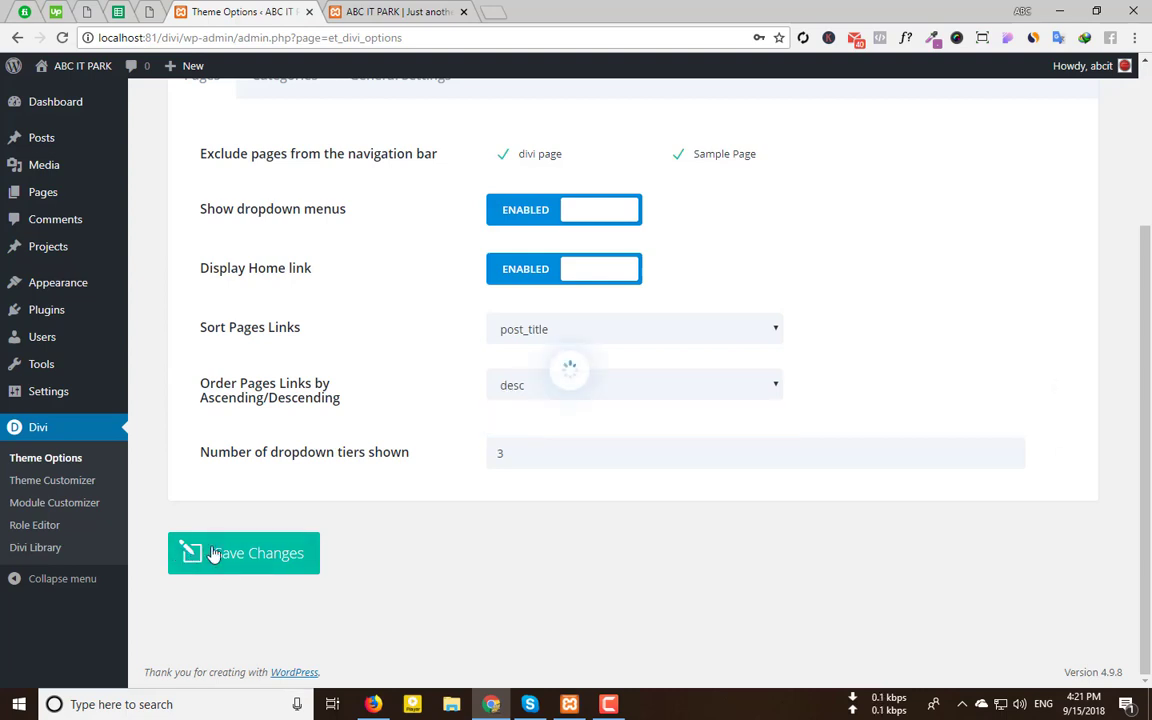
pyautogui.click(370, 11)
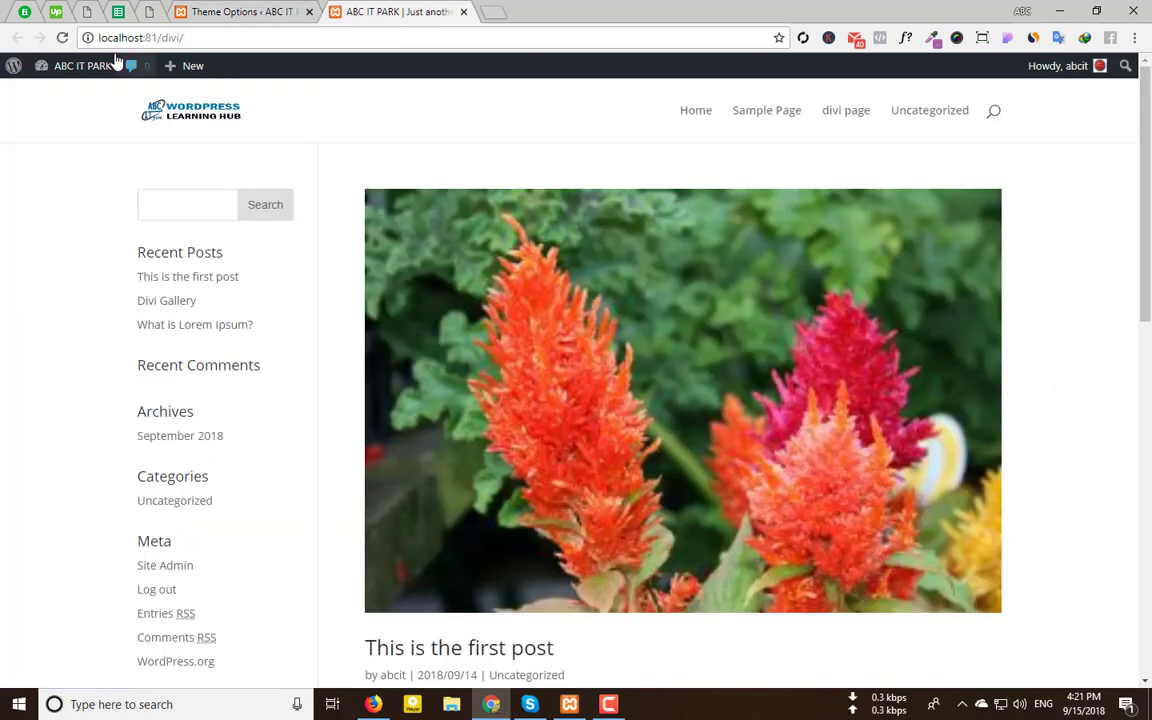
pyautogui.click(60, 37)
# Set the page links order back to asc in the theme options and read the help text for that option
pyautogui.click(240, 11)
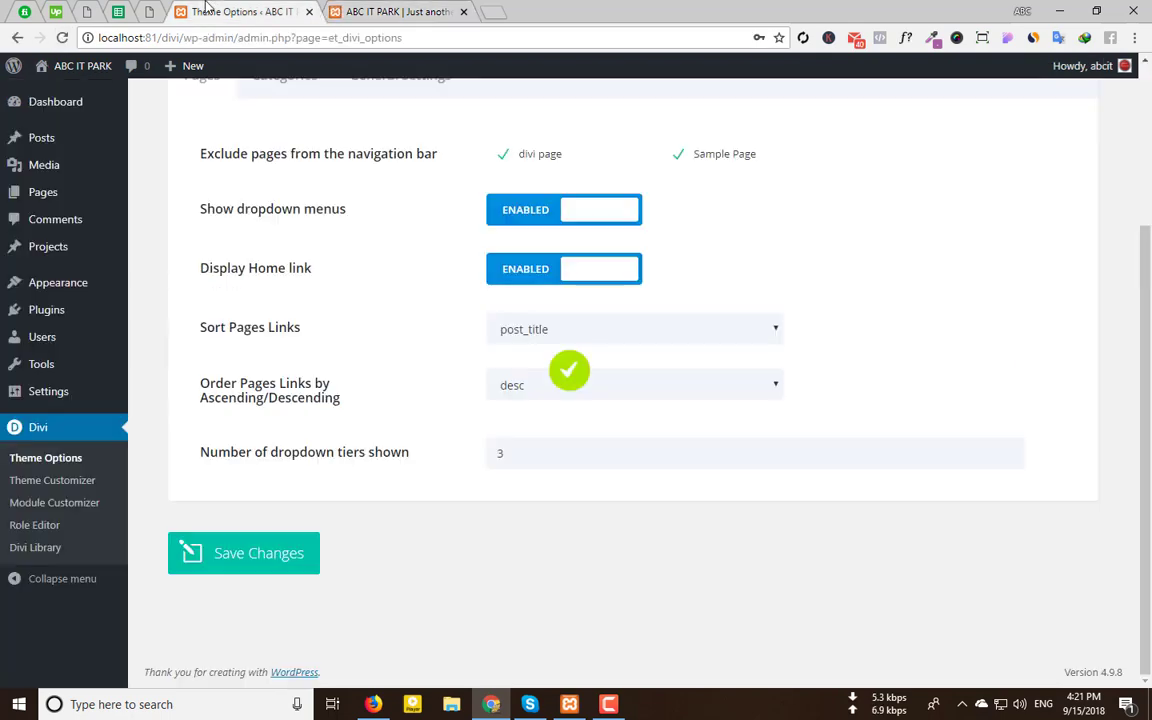
pyautogui.click(586, 386)
pyautogui.click(555, 410)
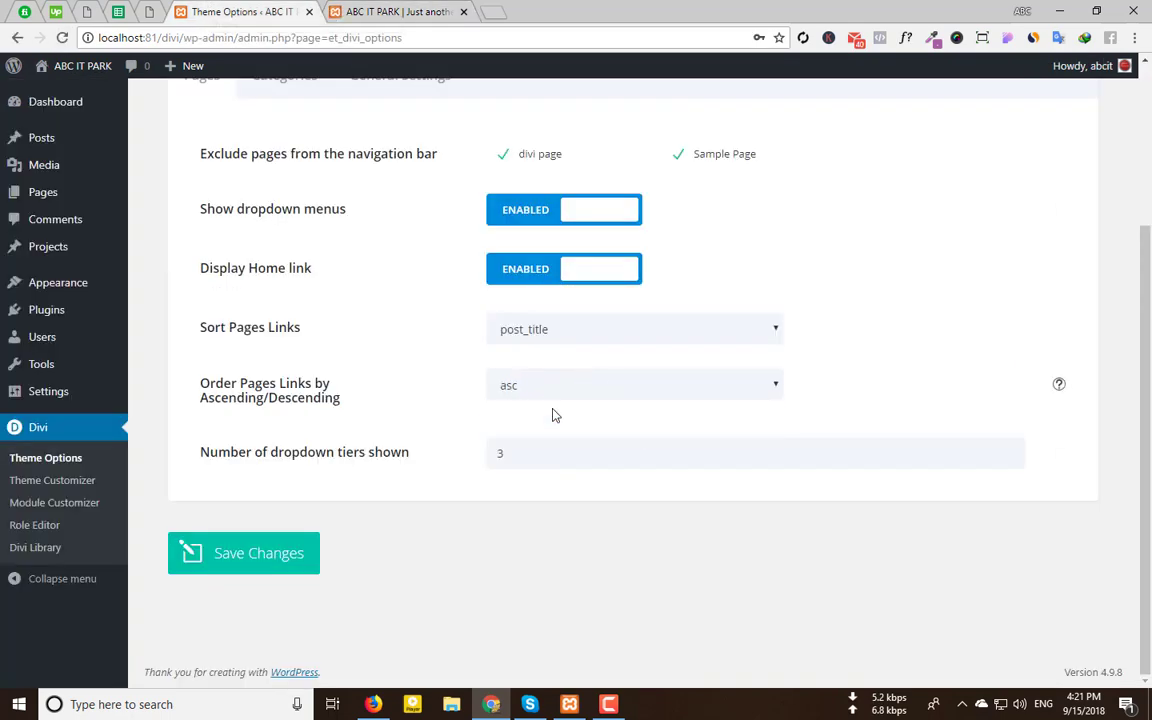
pyautogui.click(1060, 387)
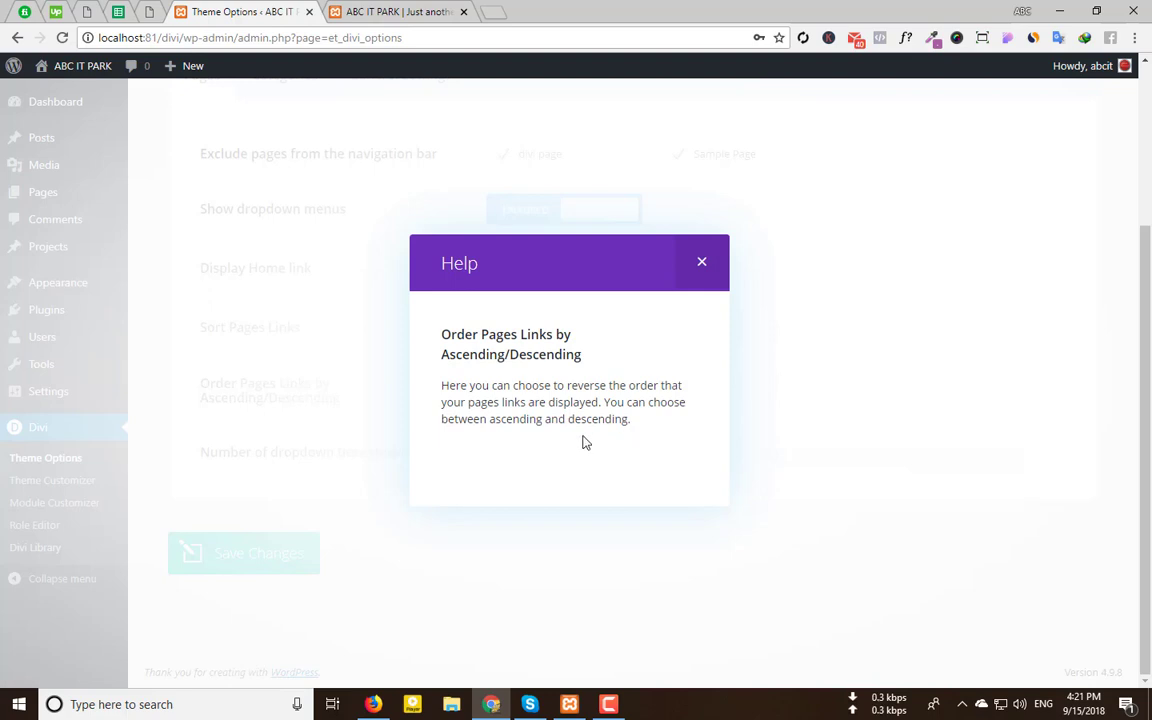
pyautogui.click(701, 268)
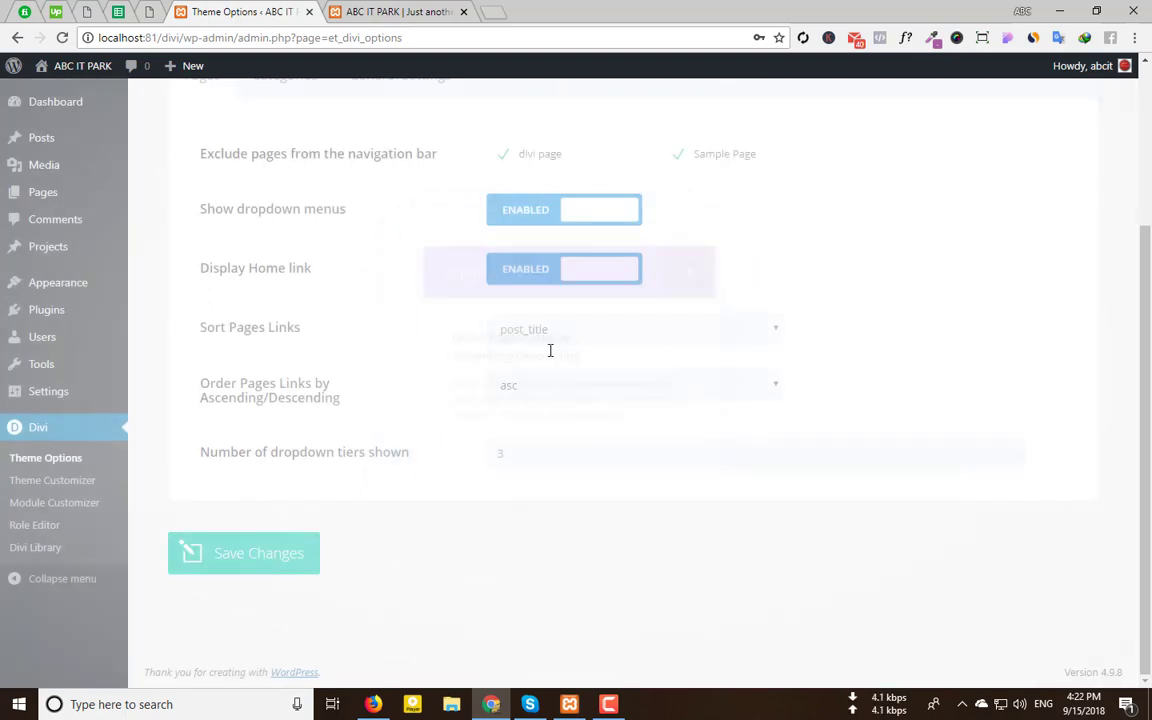
# Review the available choices for sorting and ordering the page links, keeping post_title and asc
pyautogui.click(553, 333)
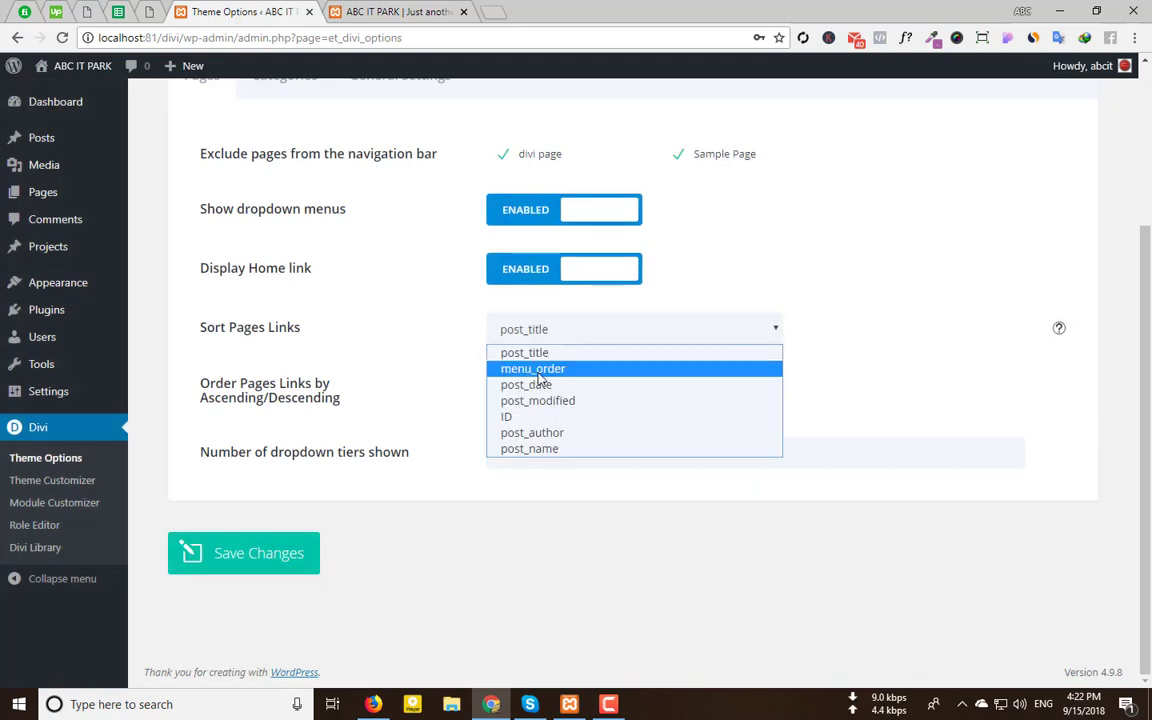
pyautogui.click(890, 270)
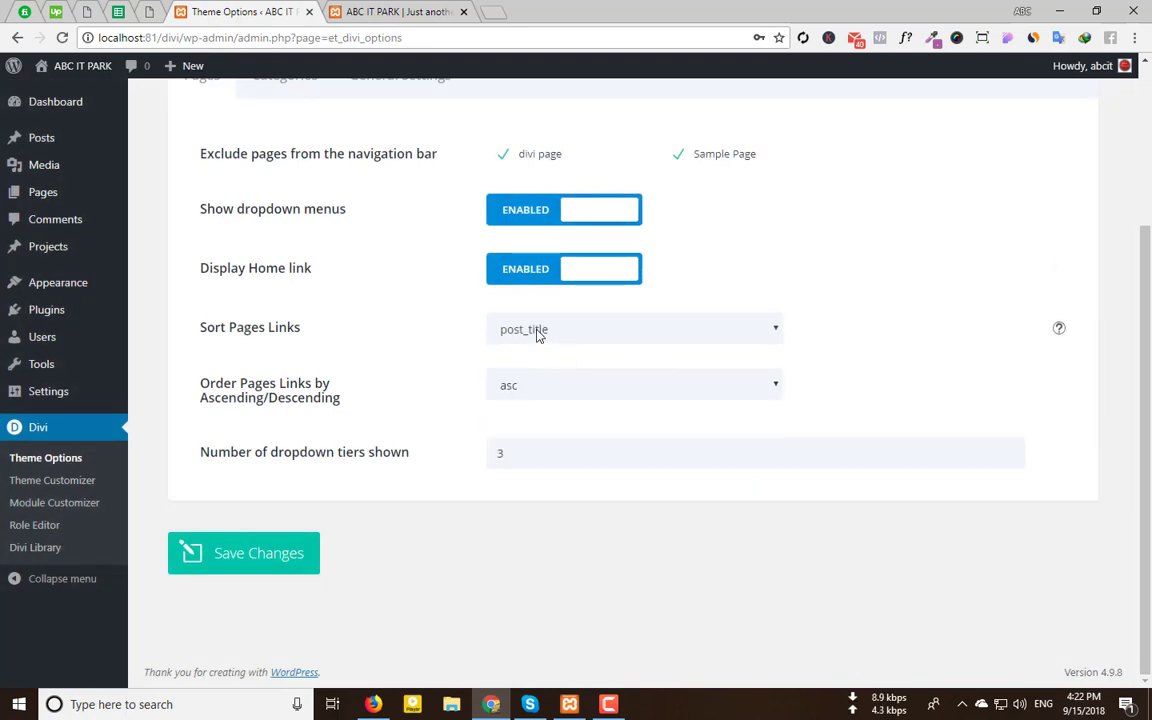
pyautogui.click(545, 393)
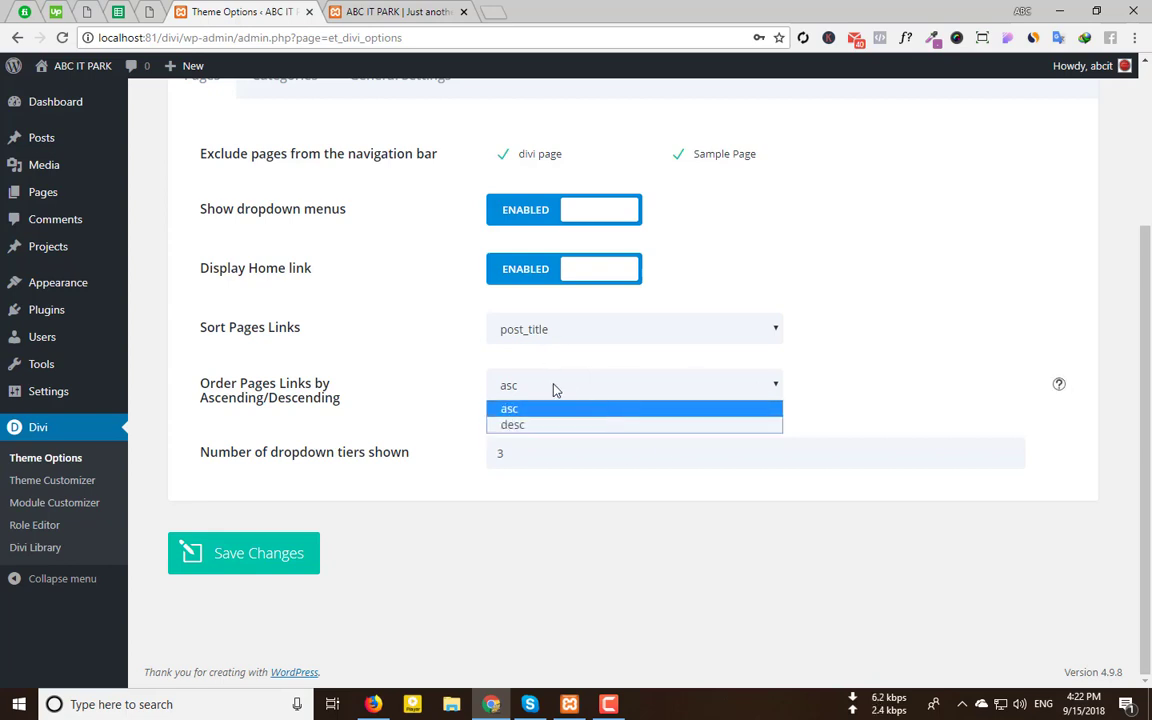
pyautogui.click(524, 410)
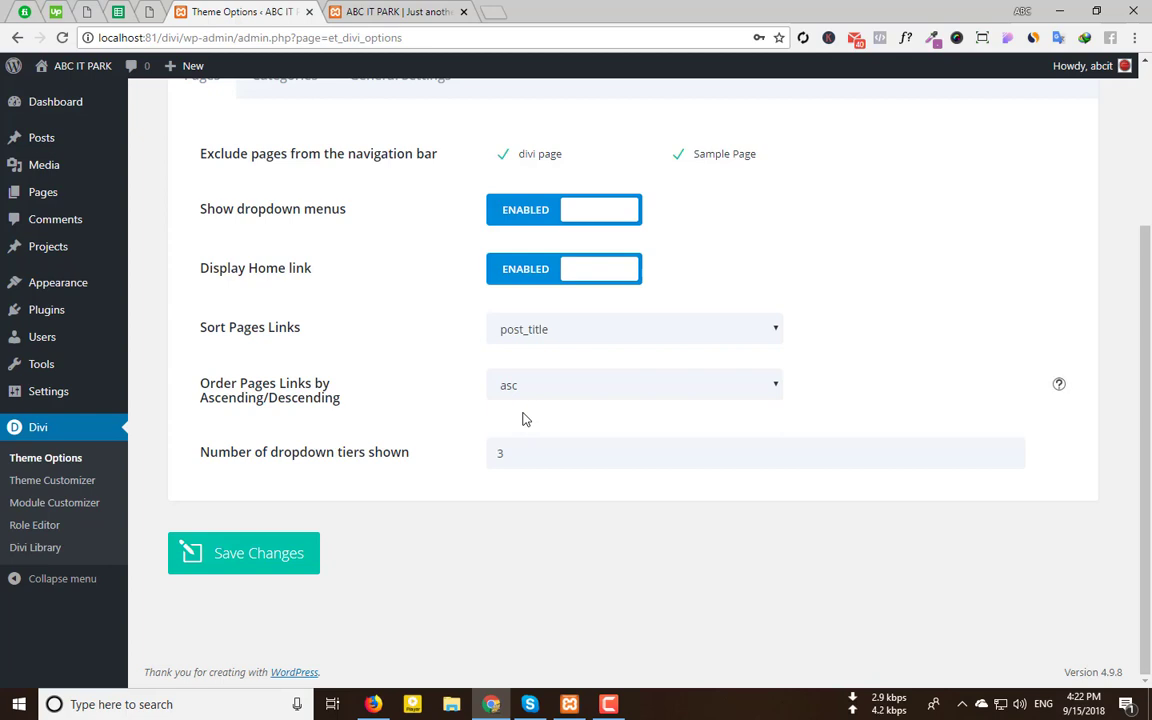
# Check the live site's menu, read the help text for "Number of dropdown tiers shown", and save the page navigation options
pyautogui.click(330, 10)
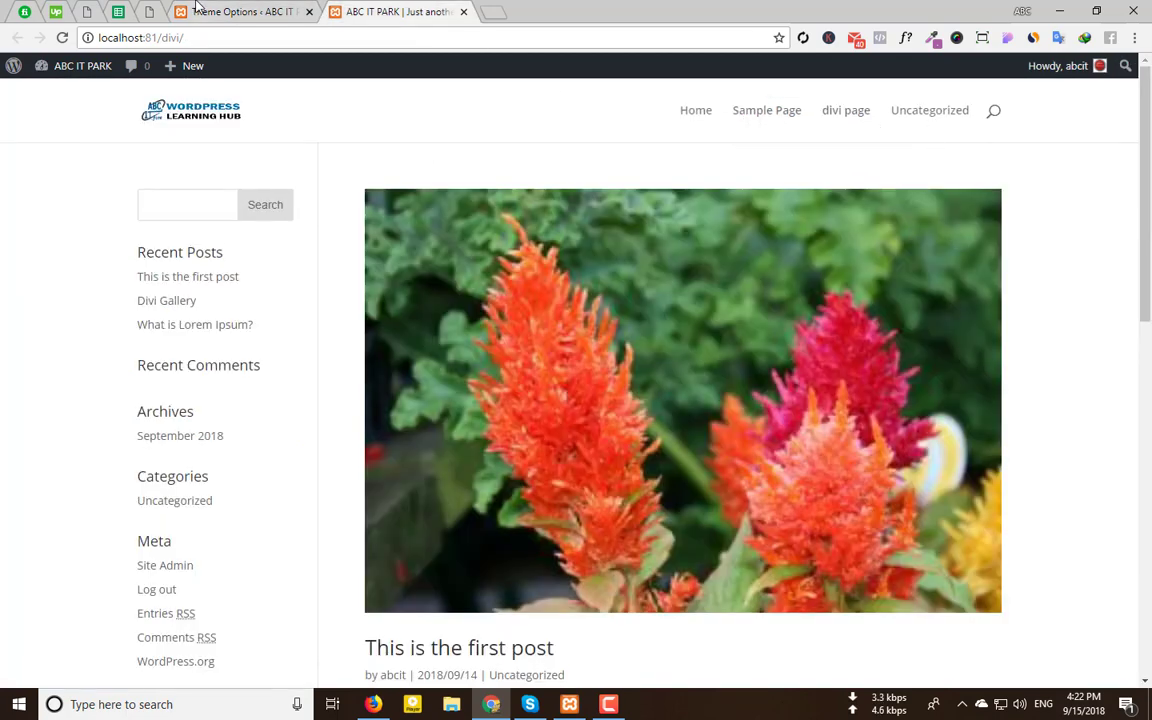
pyautogui.click(240, 11)
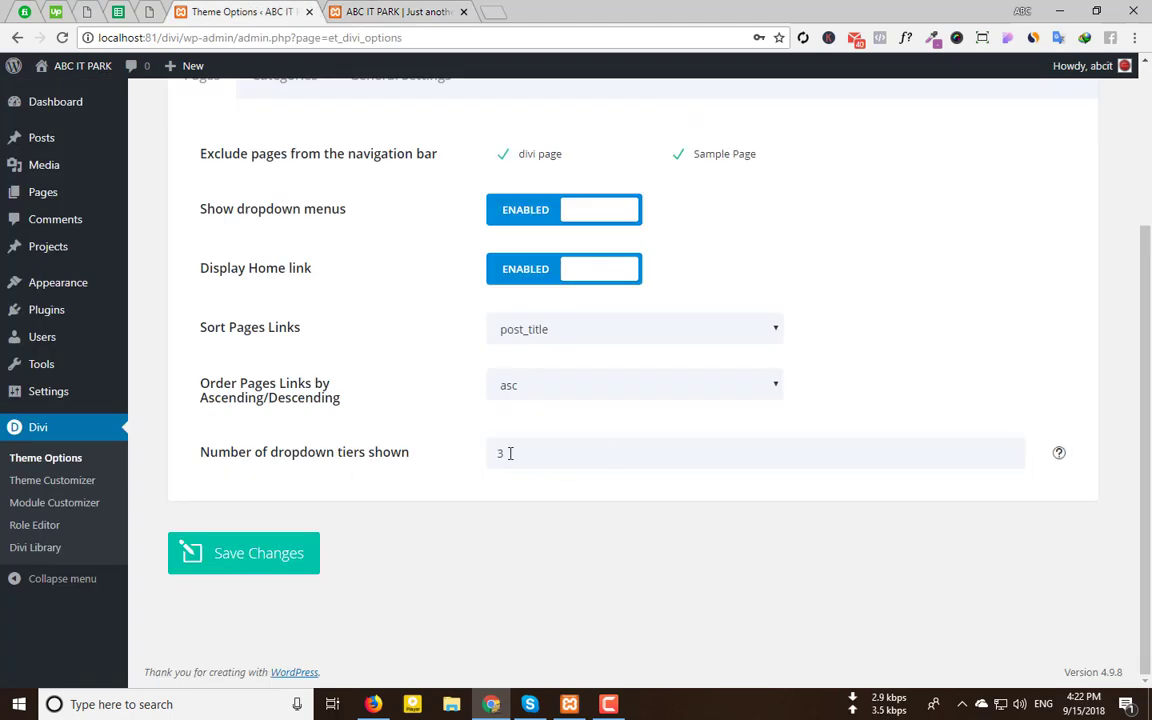
pyautogui.moveTo(510, 453); pyautogui.dragTo(443, 458)
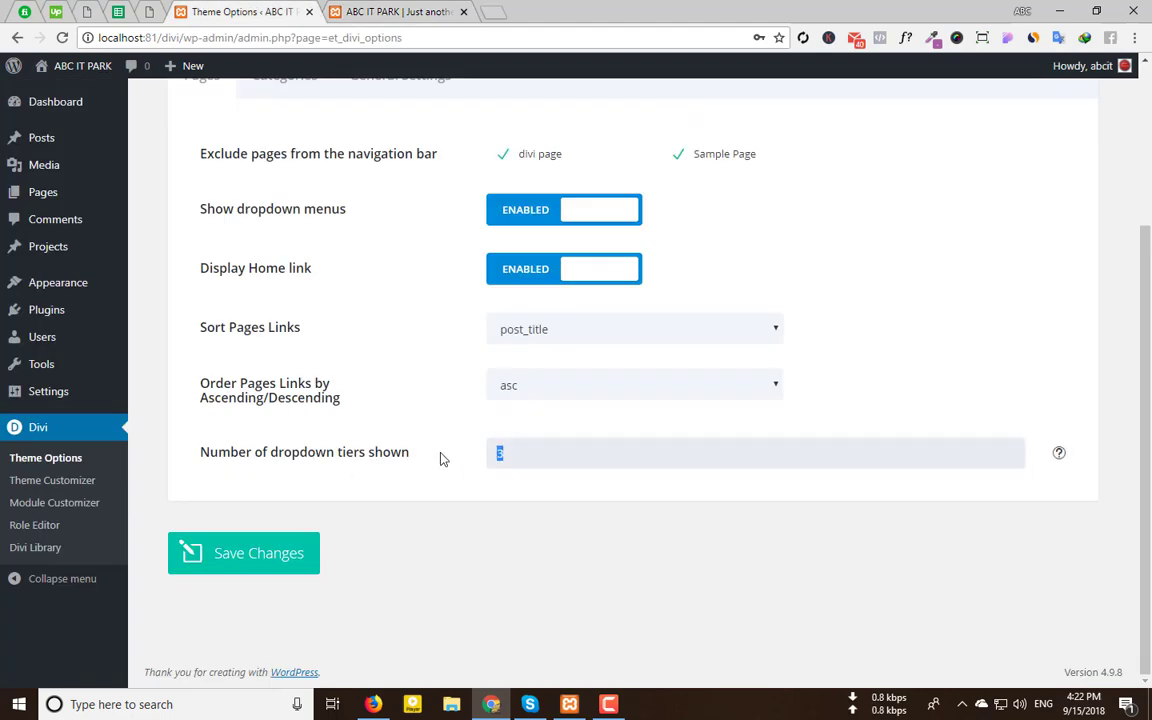
pyautogui.click(1058, 453)
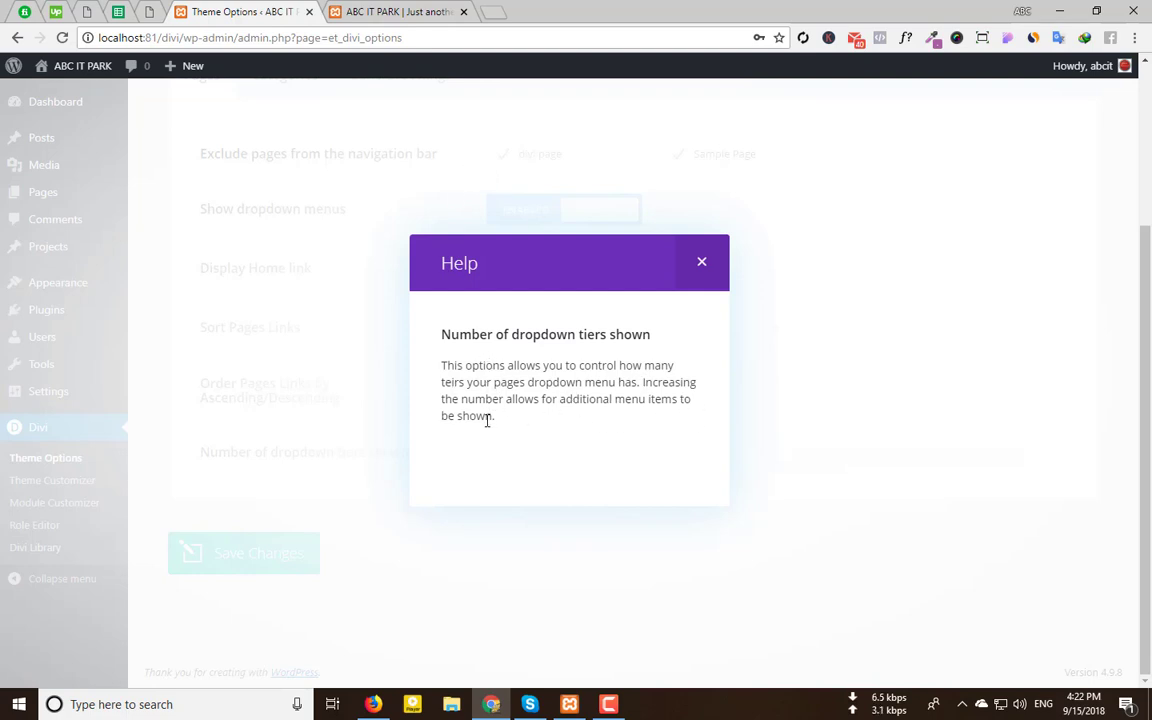
pyautogui.click(700, 262)
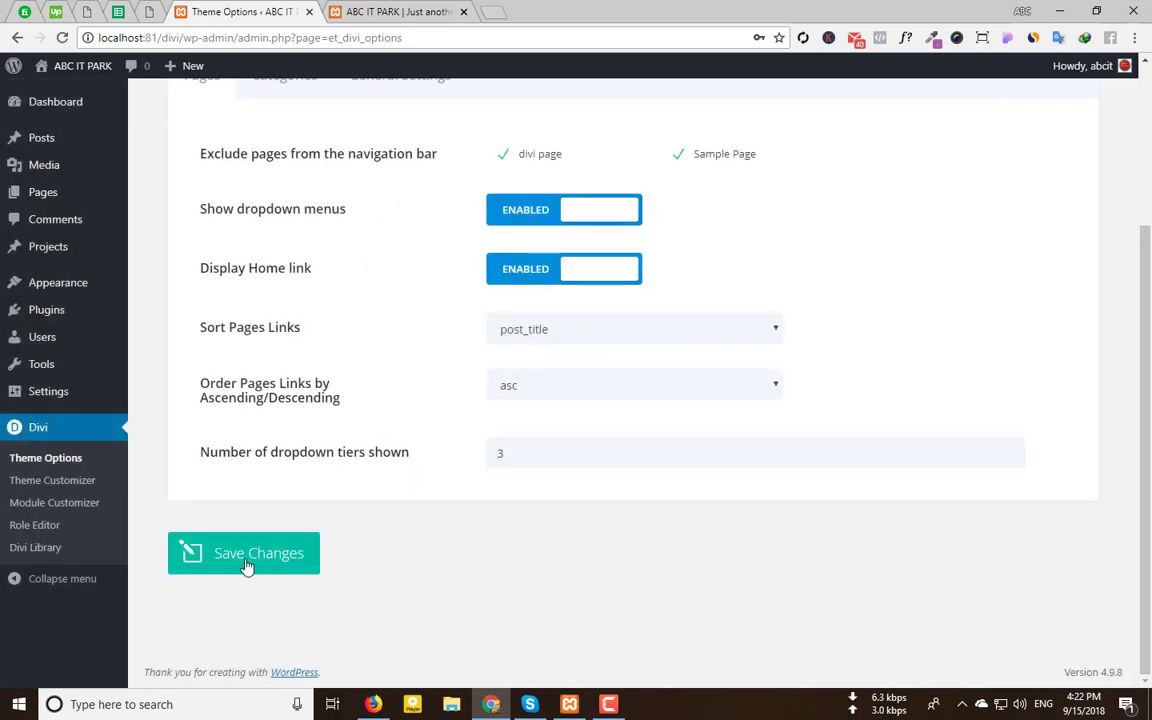
pyautogui.click(228, 556)
# Exclude the Uncategorized category from the navigation bar, save the theme options and refresh the live site
pyautogui.scroll(3, 481, 391)
pyautogui.click(282, 314)
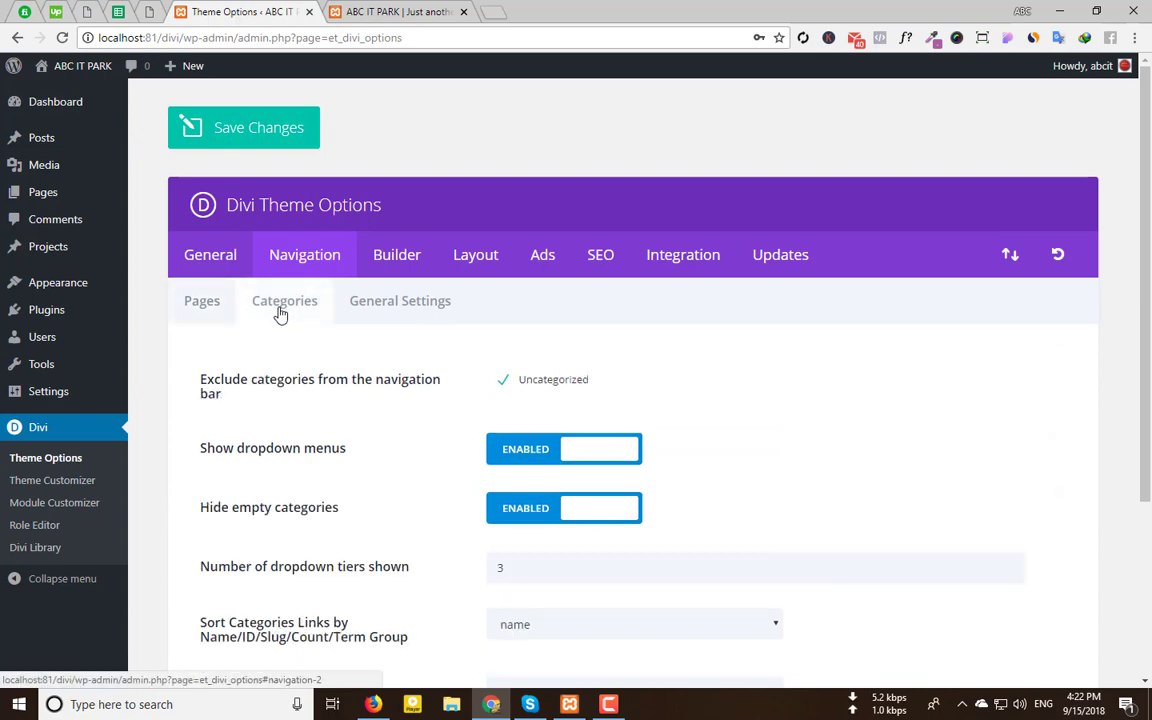
pyautogui.scroll(-2, 298, 437)
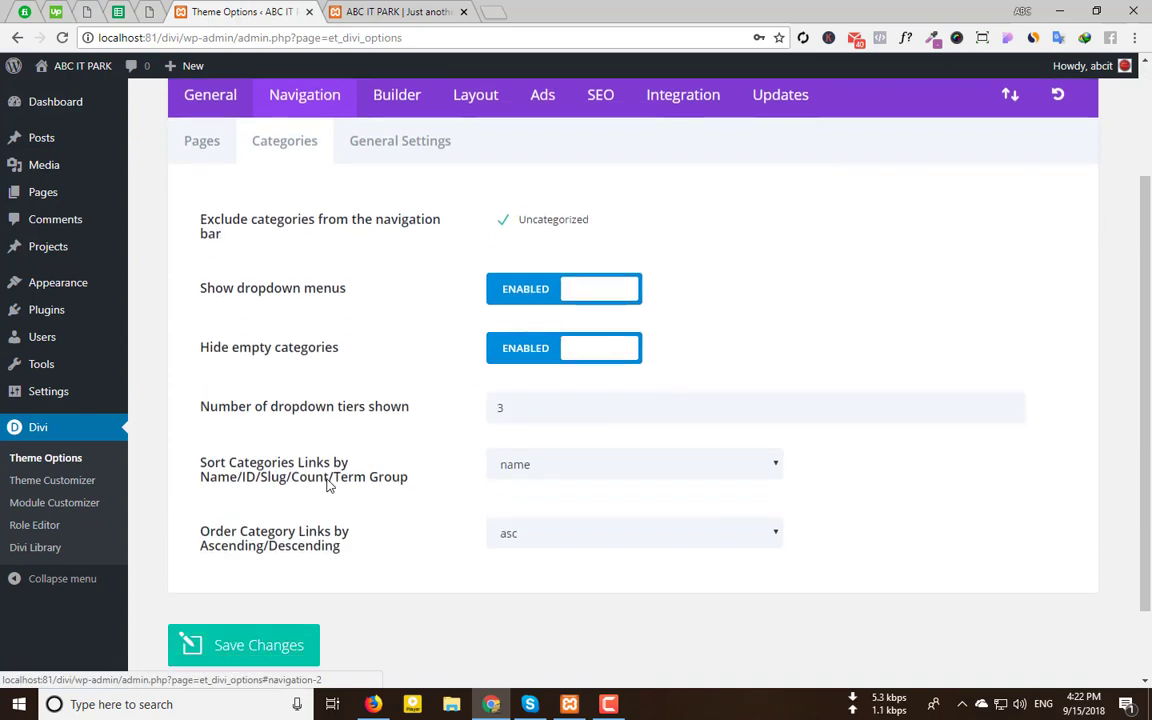
pyautogui.click(504, 221)
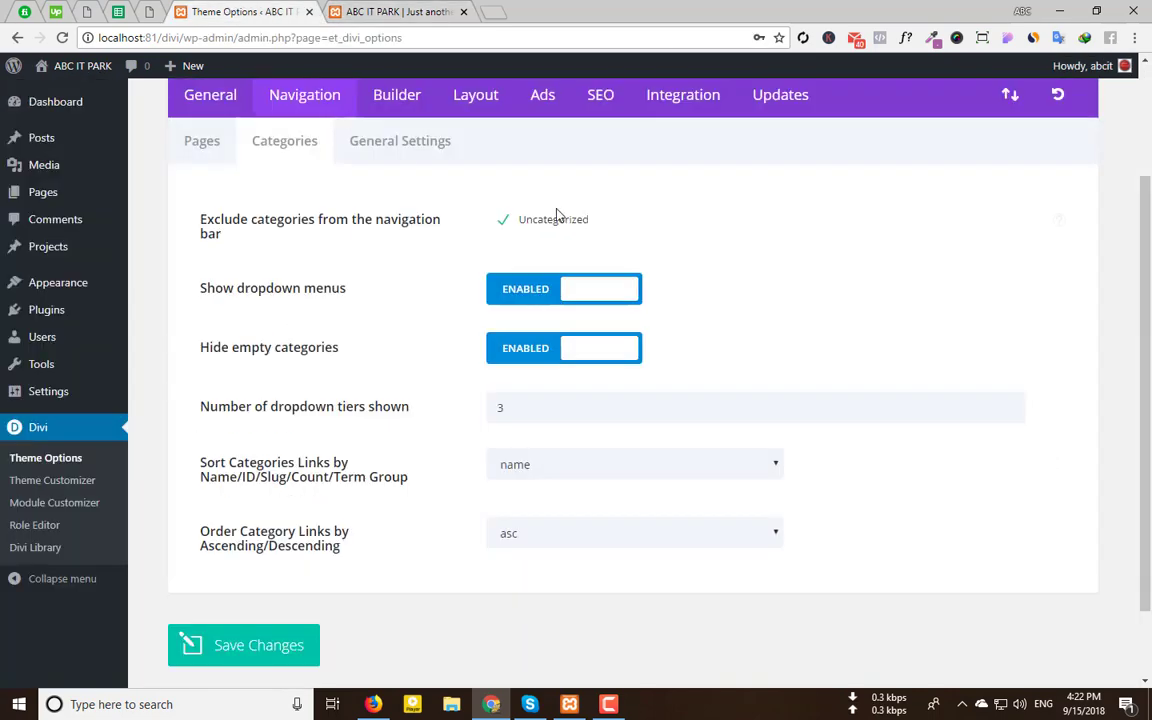
pyautogui.click(504, 223)
pyautogui.click(267, 638)
pyautogui.click(395, 11)
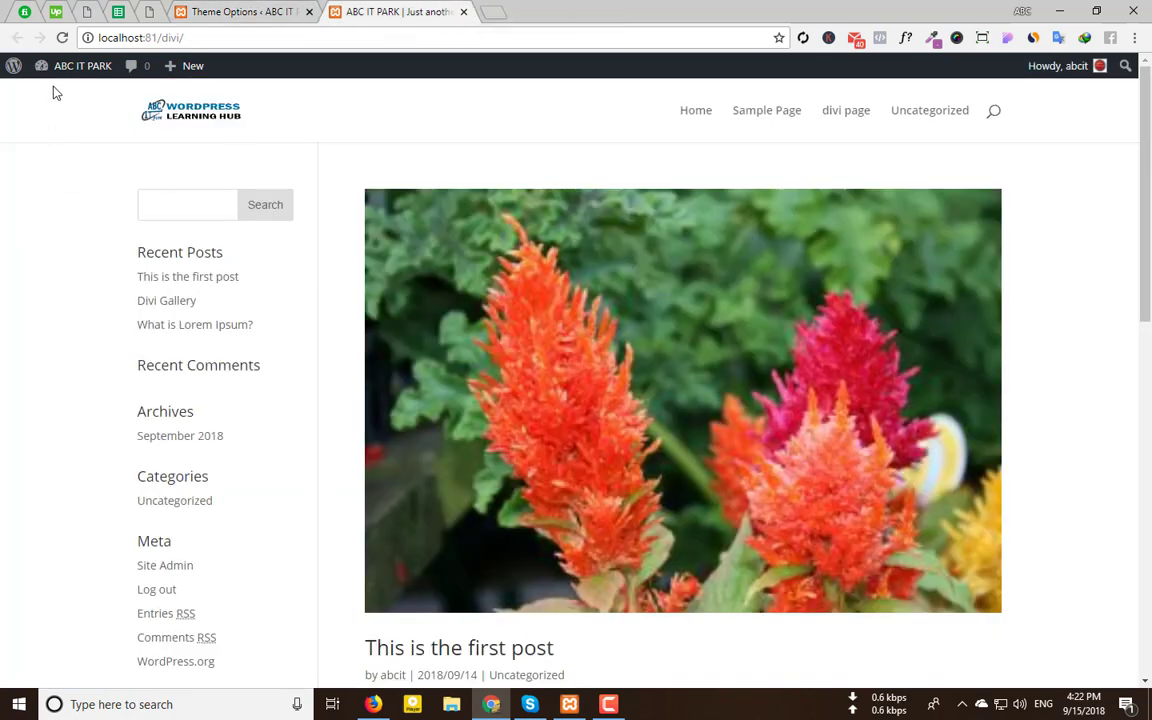
pyautogui.click(63, 38)
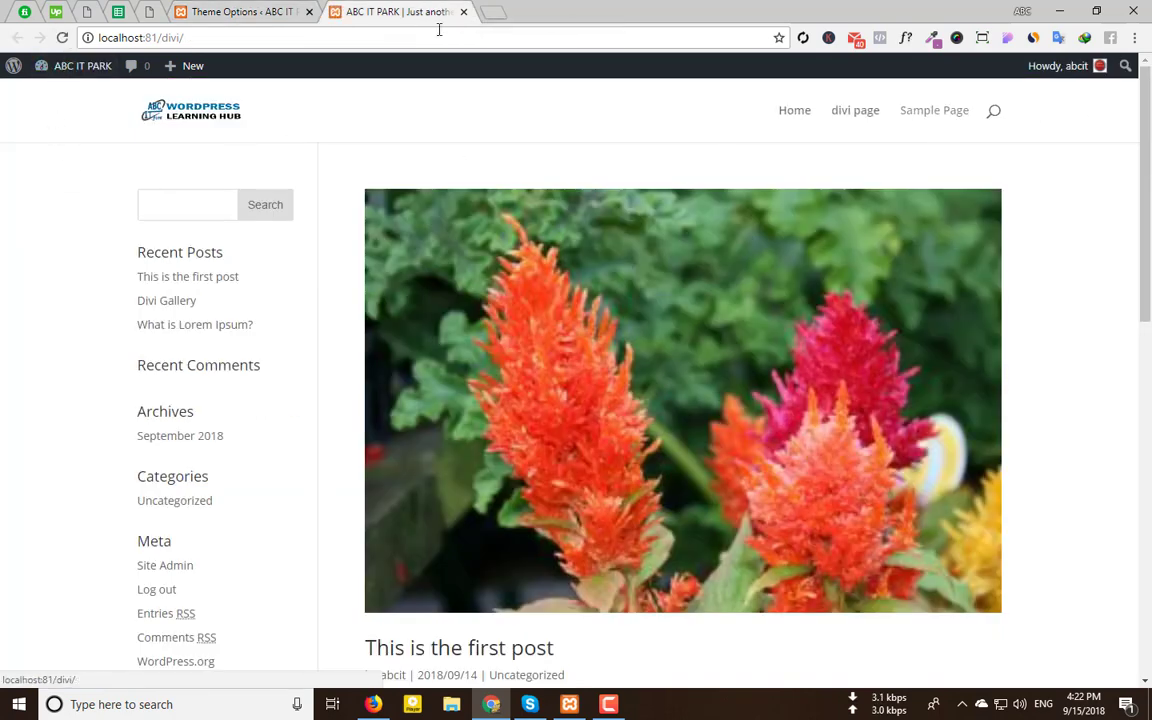
# In the navigation General Settings, try "Disable top tier dropdown menu links" on and back off, and read its help text
pyautogui.click(303, 11)
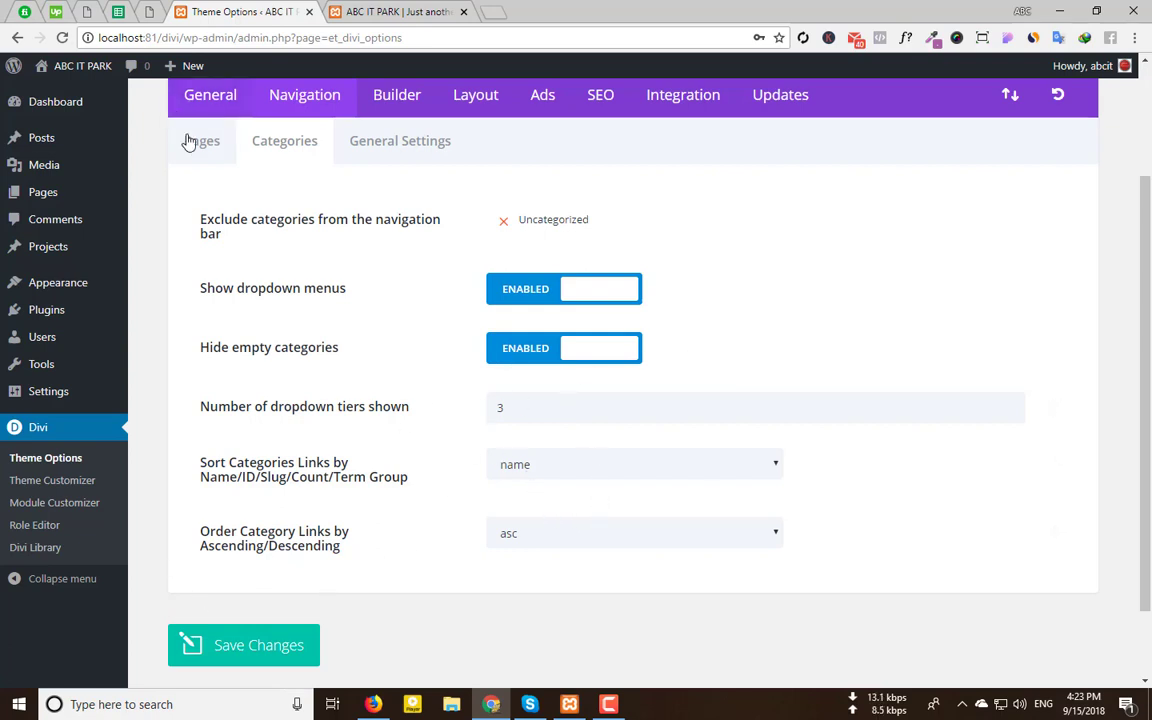
pyautogui.click(393, 146)
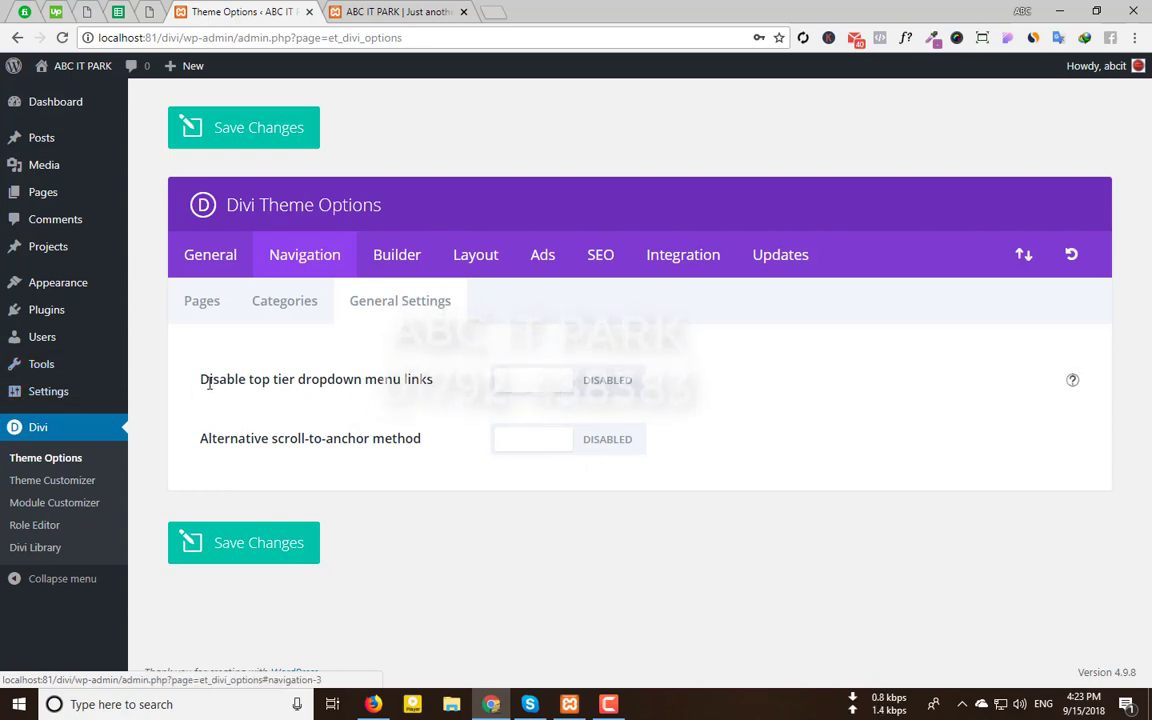
pyautogui.moveTo(200, 380); pyautogui.dragTo(246, 379)
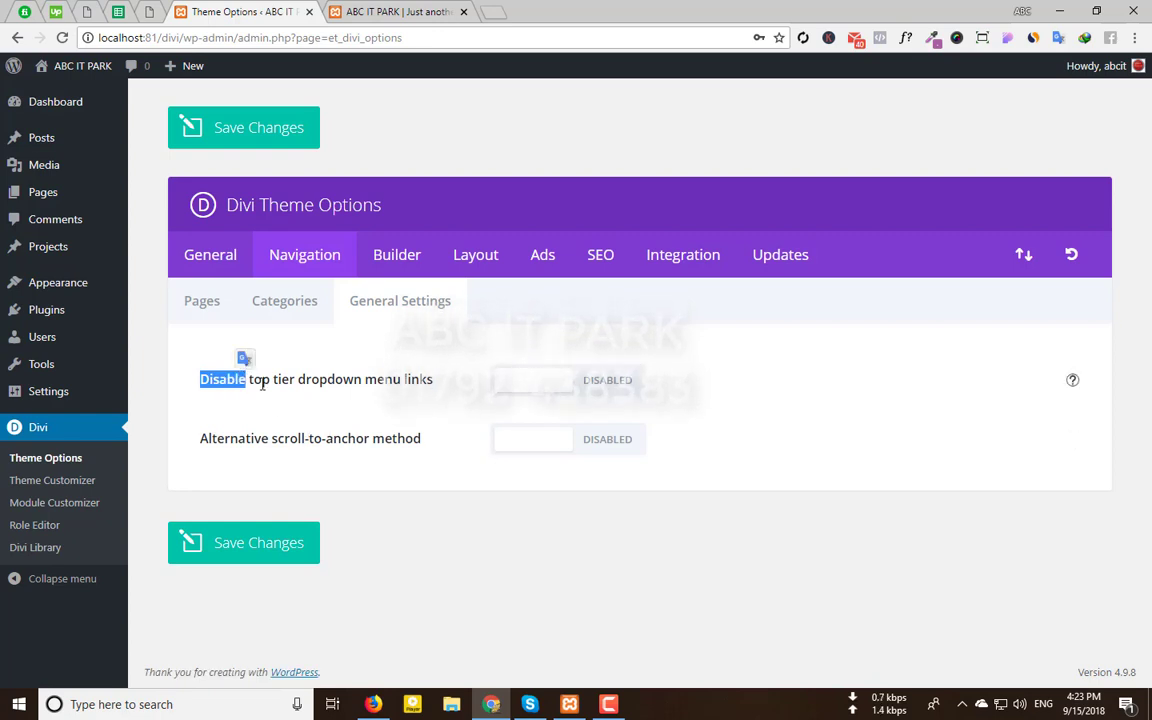
pyautogui.click(337, 409)
pyautogui.click(512, 394)
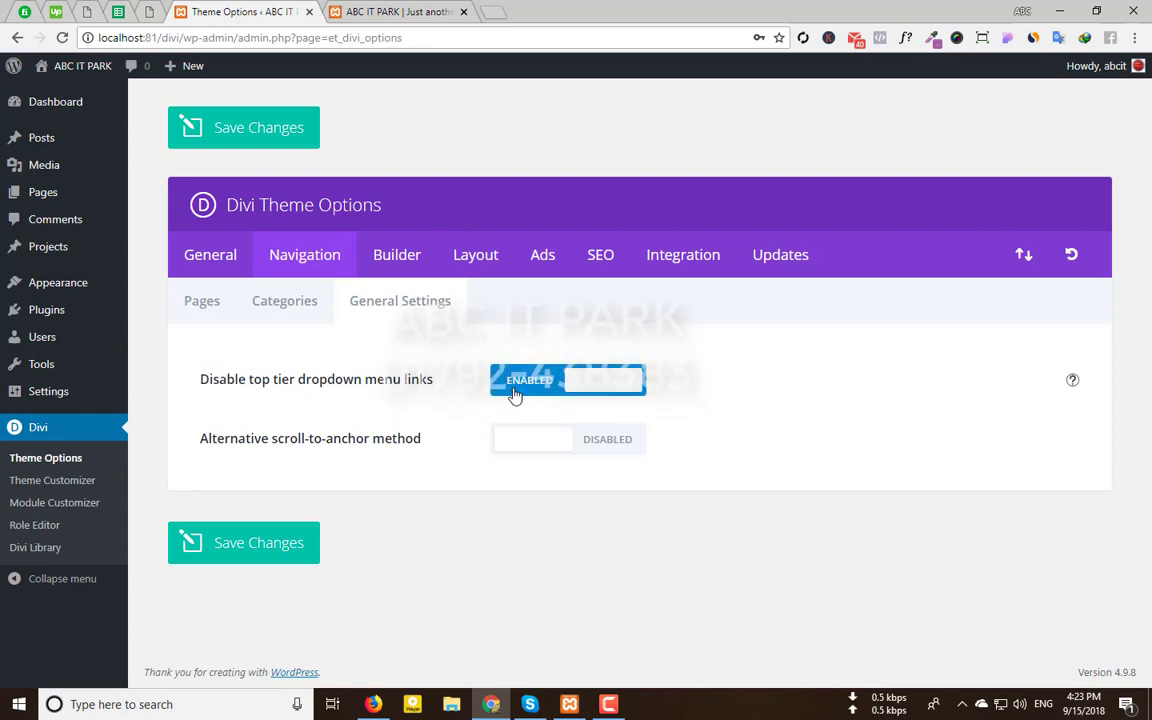
pyautogui.click(598, 396)
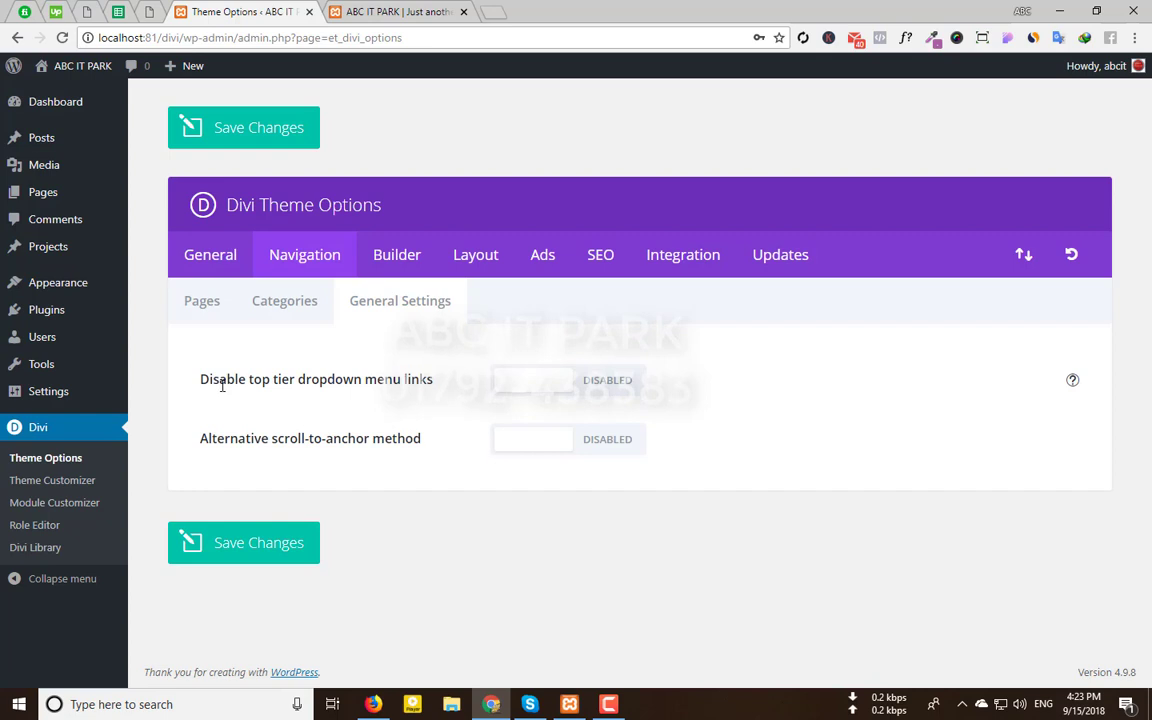
pyautogui.click(1071, 384)
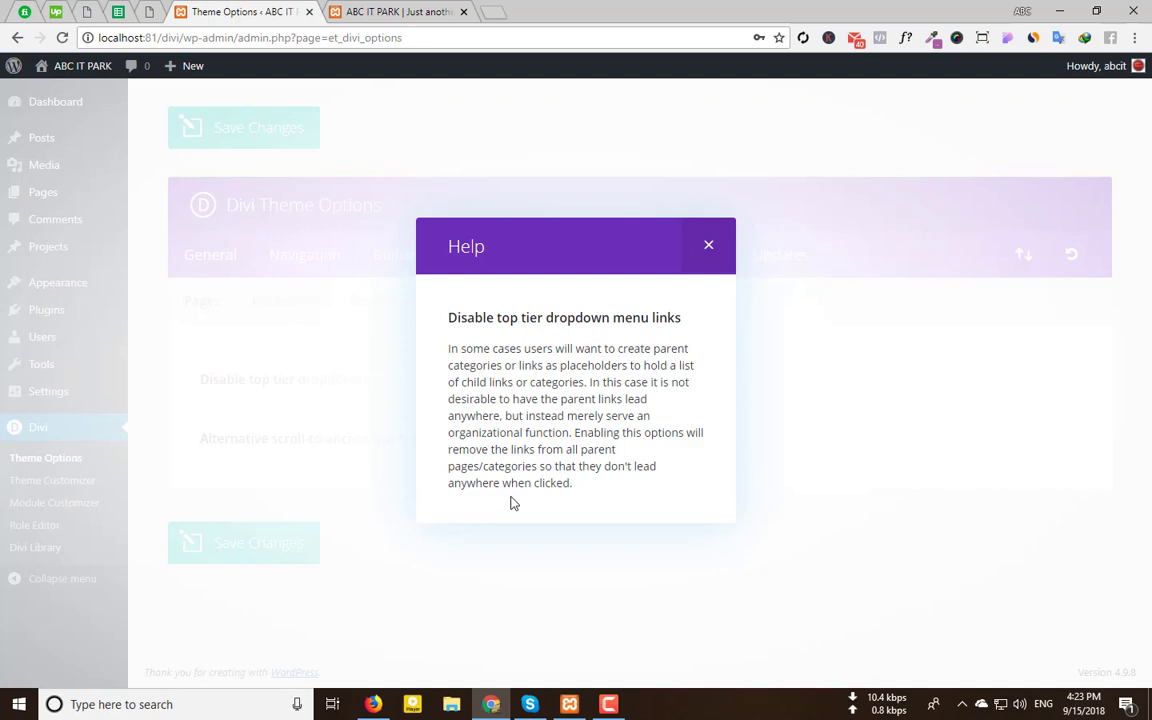
pyautogui.click(709, 247)
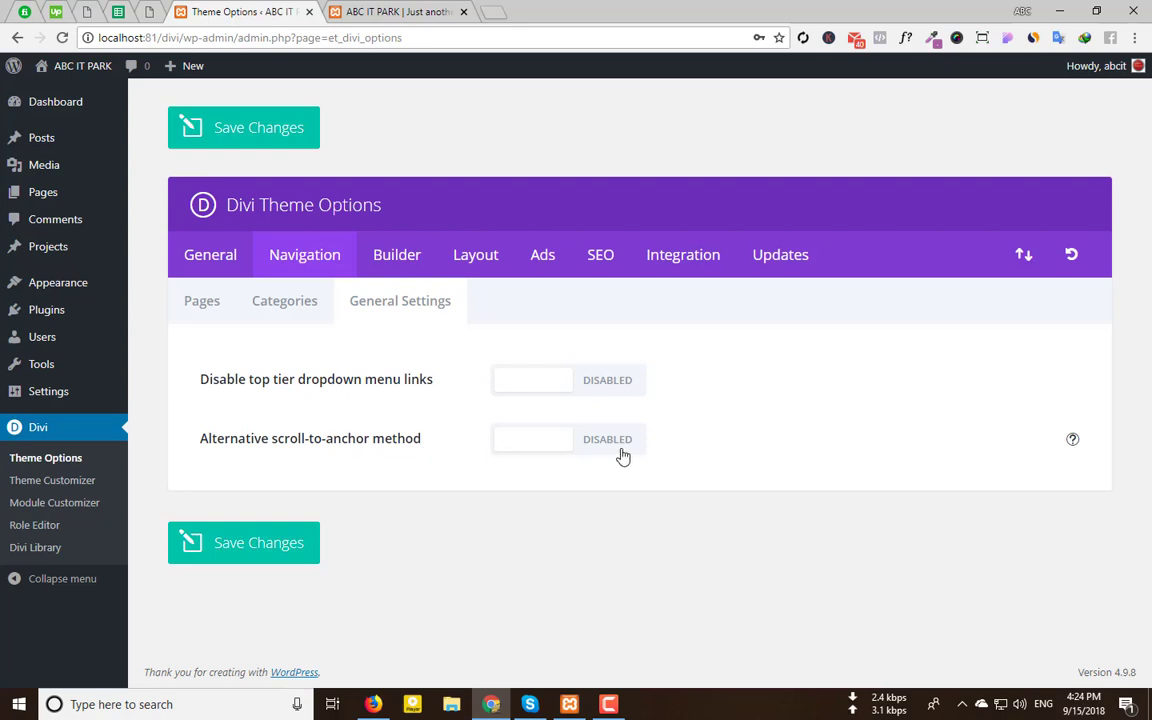
# Read the help text for "Alternative scroll-to-anchor method" and enable that option
pyautogui.click(1073, 442)
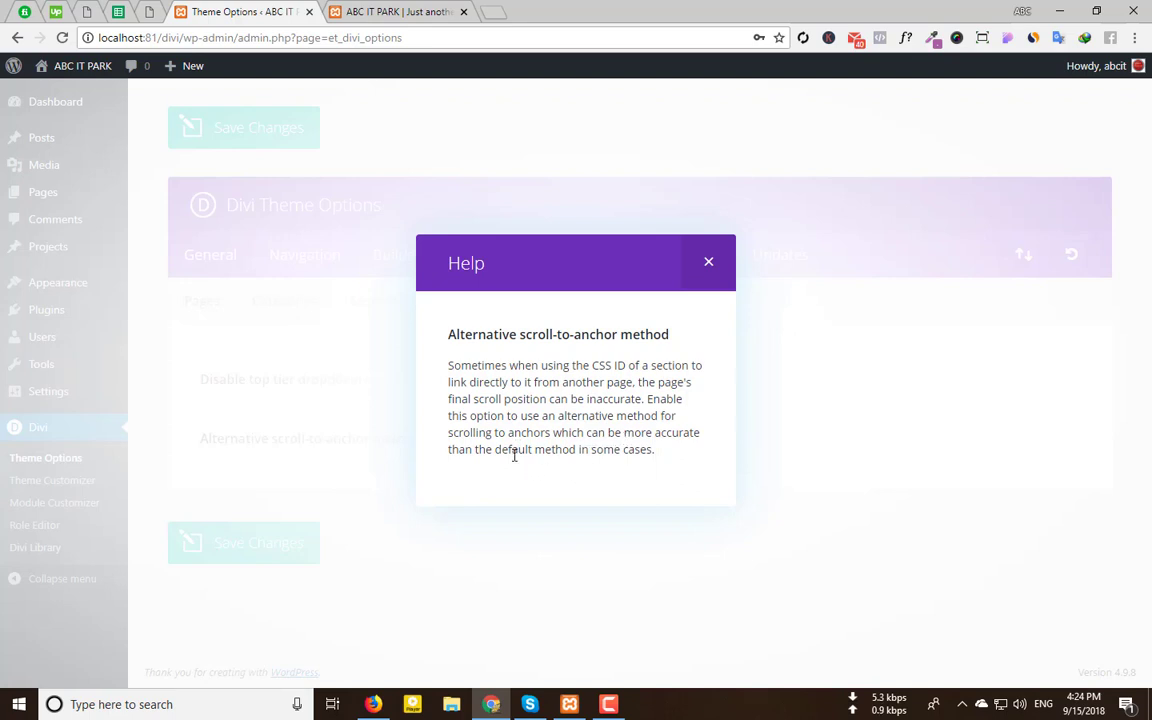
pyautogui.click(716, 263)
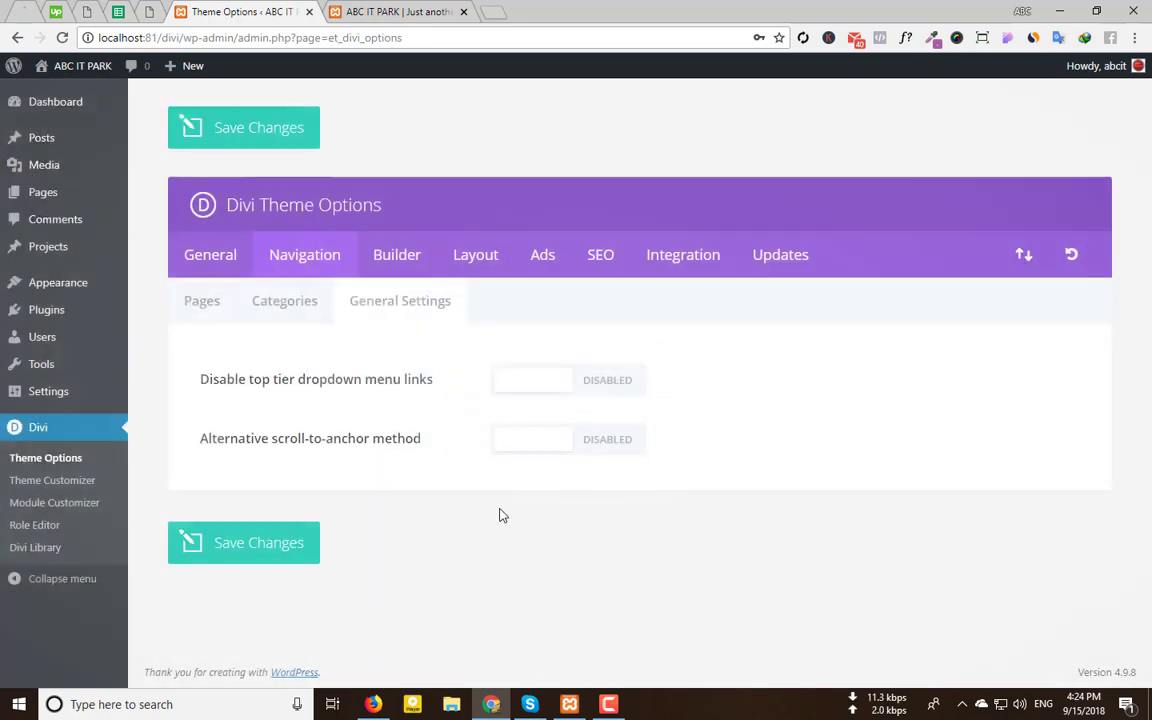
pyautogui.click(518, 440)
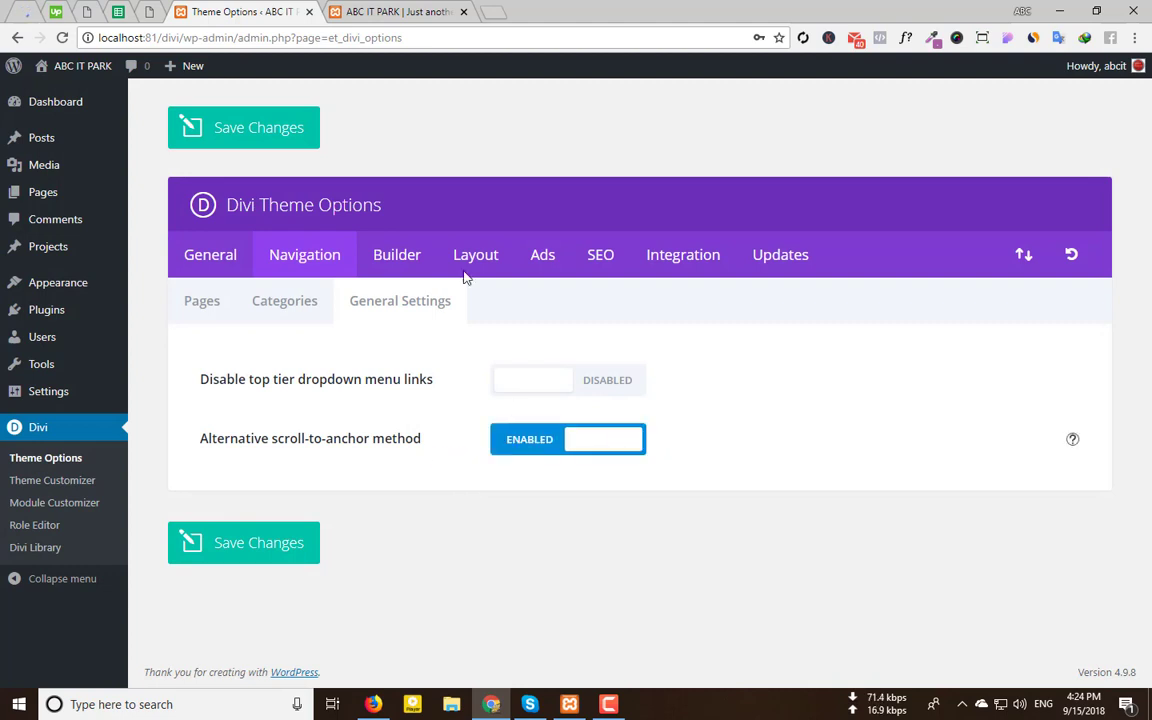
# Look through the live site's home page from the header menu down to the footer and back
pyautogui.click(346, 10)
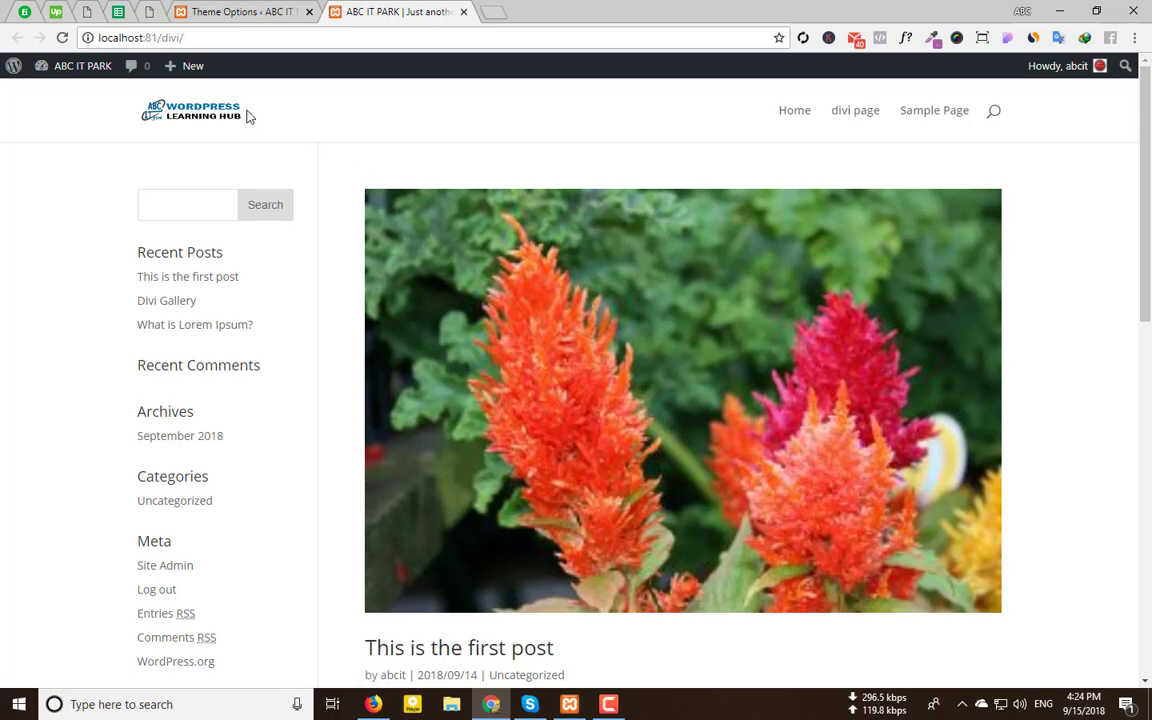
pyautogui.scroll(-3, 388, 248)
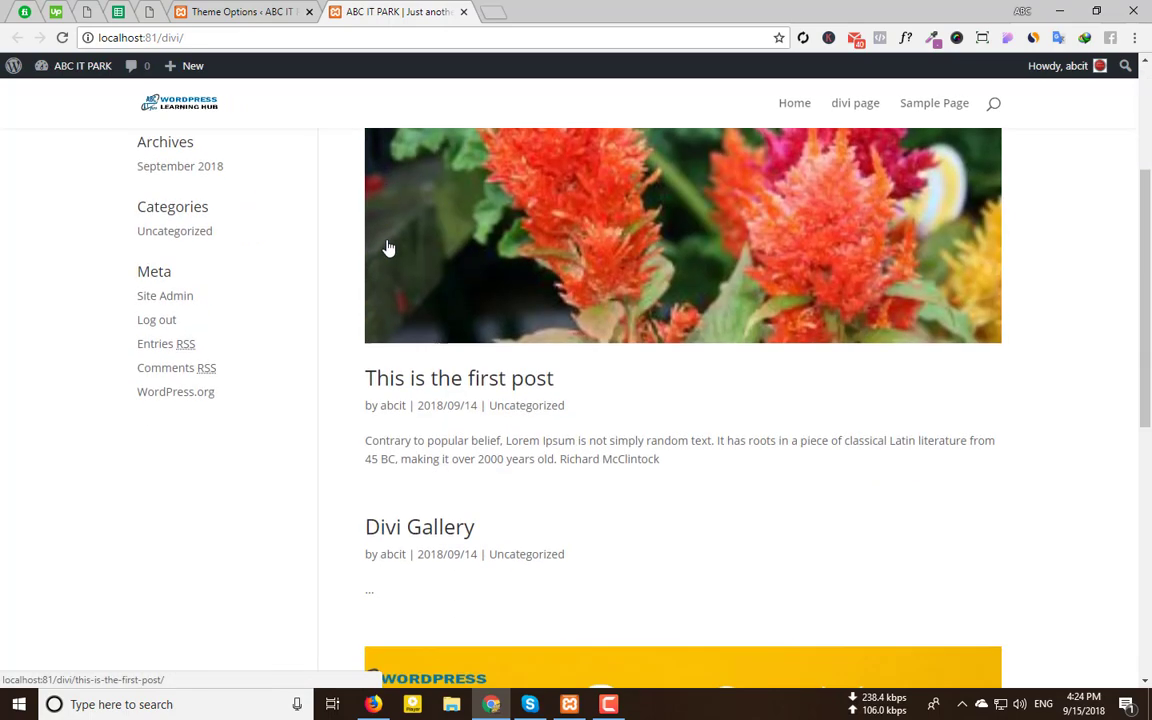
pyautogui.scroll(3, 386, 249)
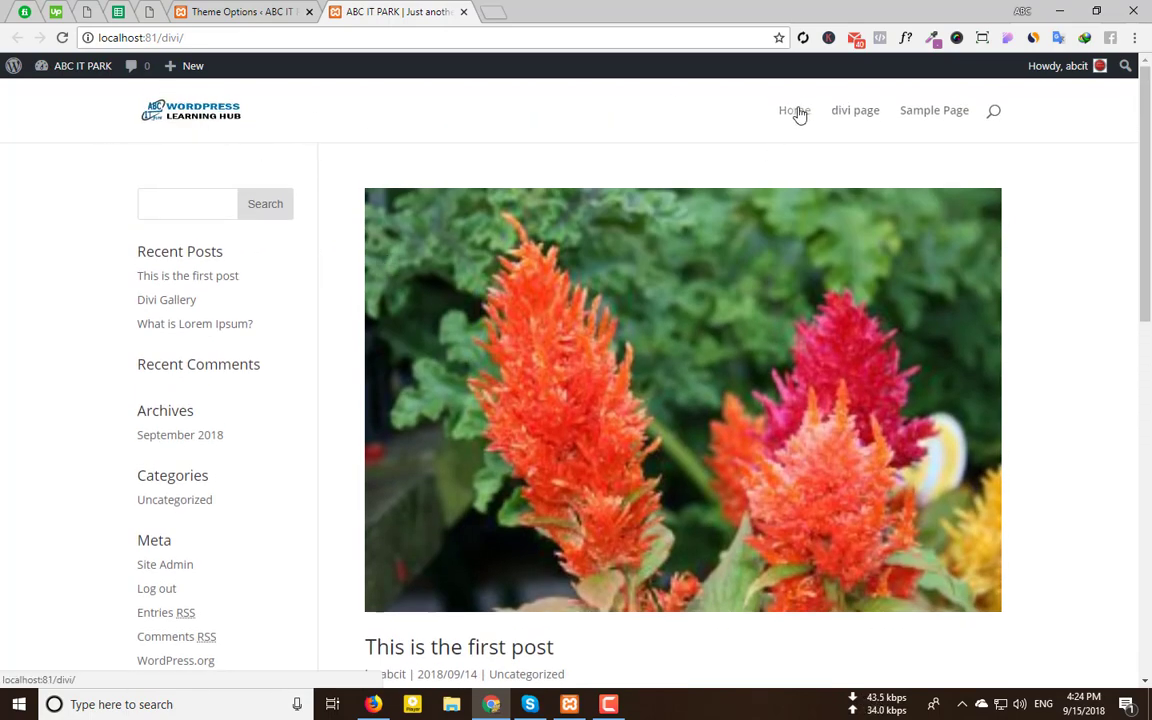
pyautogui.scroll(-2, 726, 210)
pyautogui.scroll(-5, 726, 210)
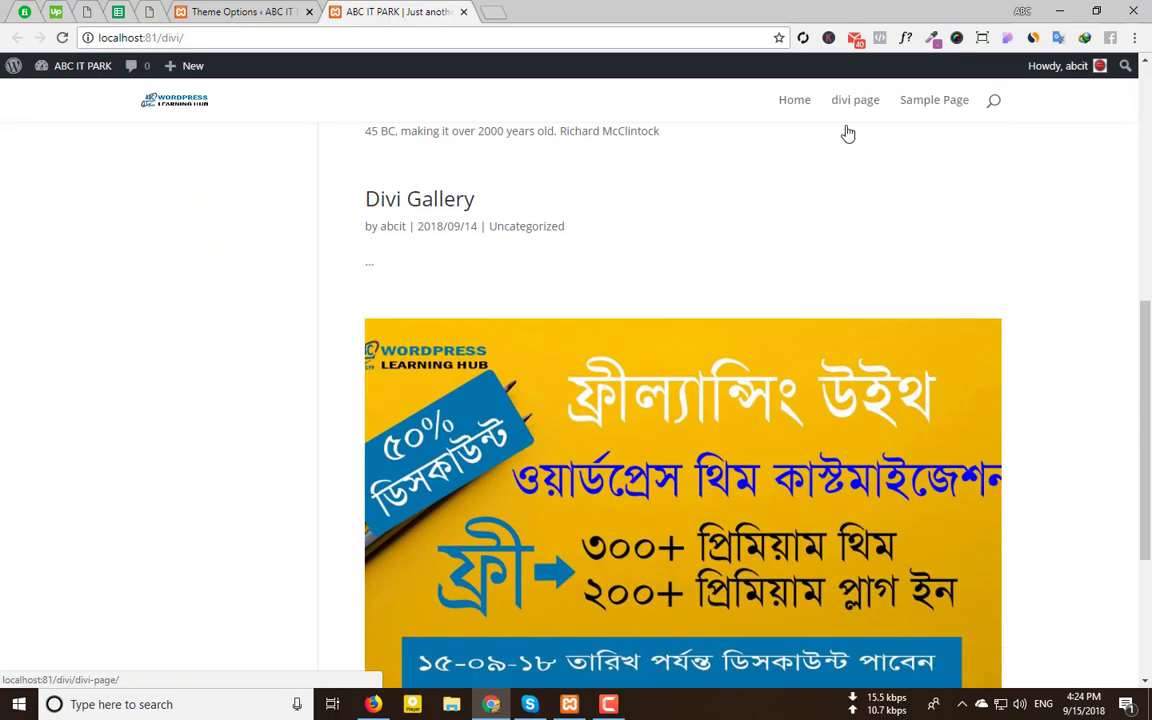
pyautogui.scroll(-3, 750, 482)
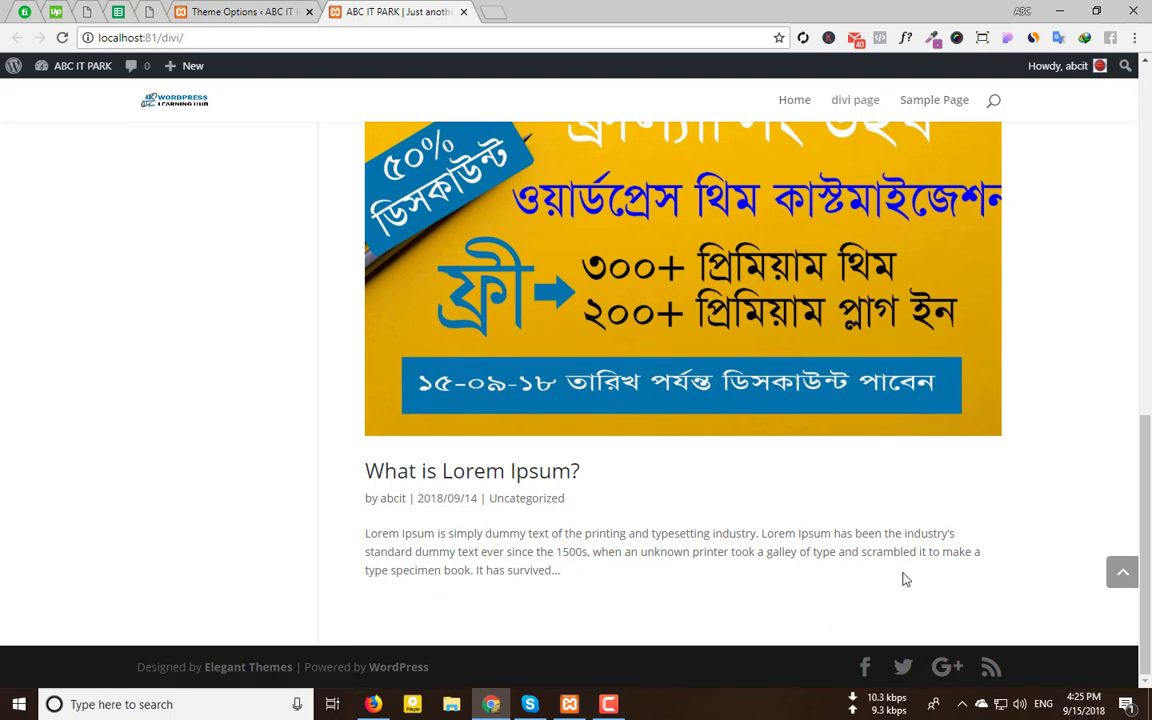
pyautogui.scroll(15, 905, 579)
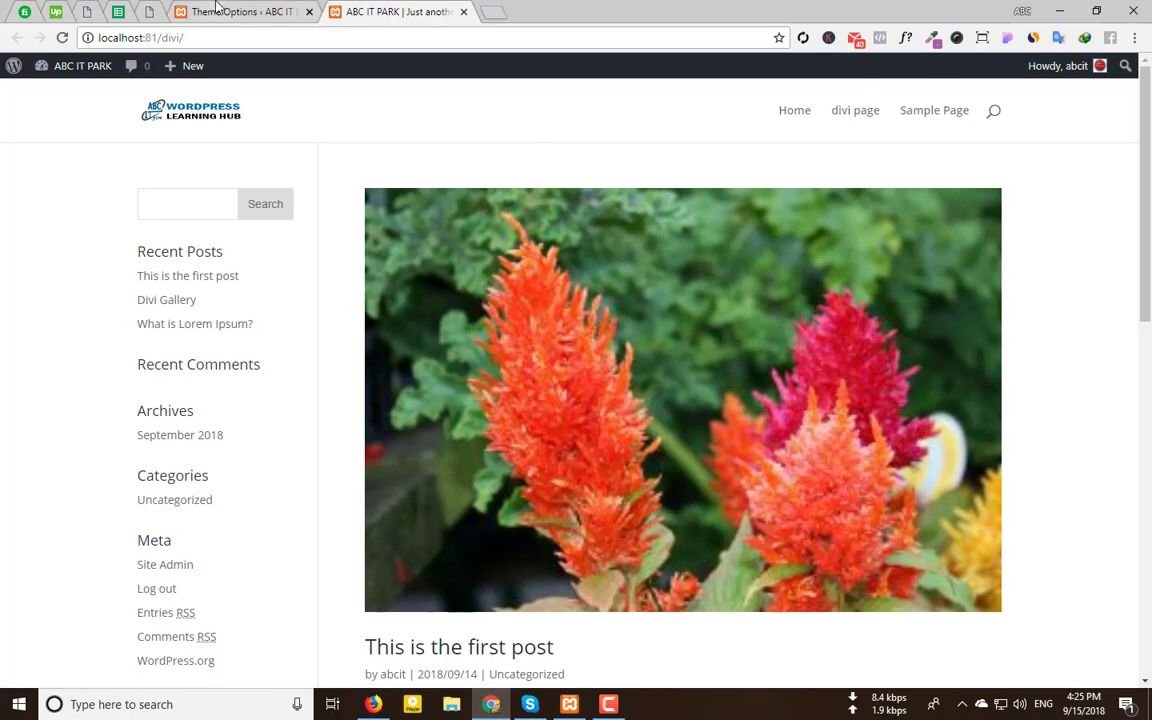
# Save the navigation General Settings in the theme options and open the Builder options
pyautogui.click(240, 11)
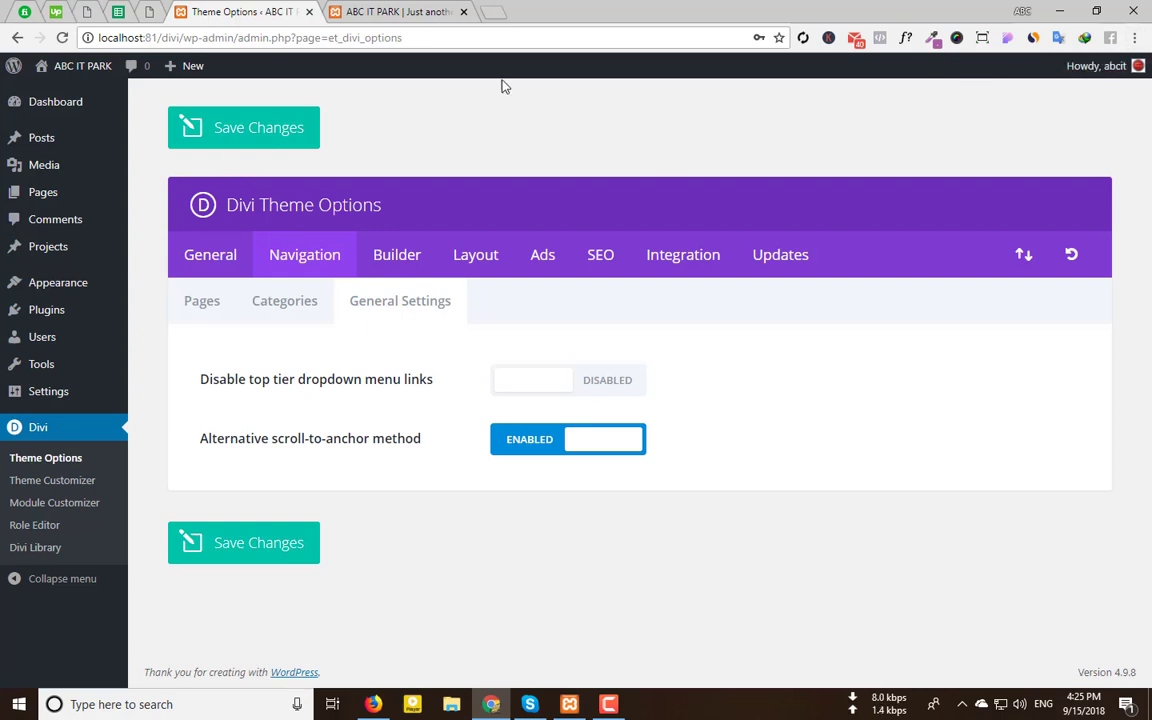
pyautogui.click(245, 545)
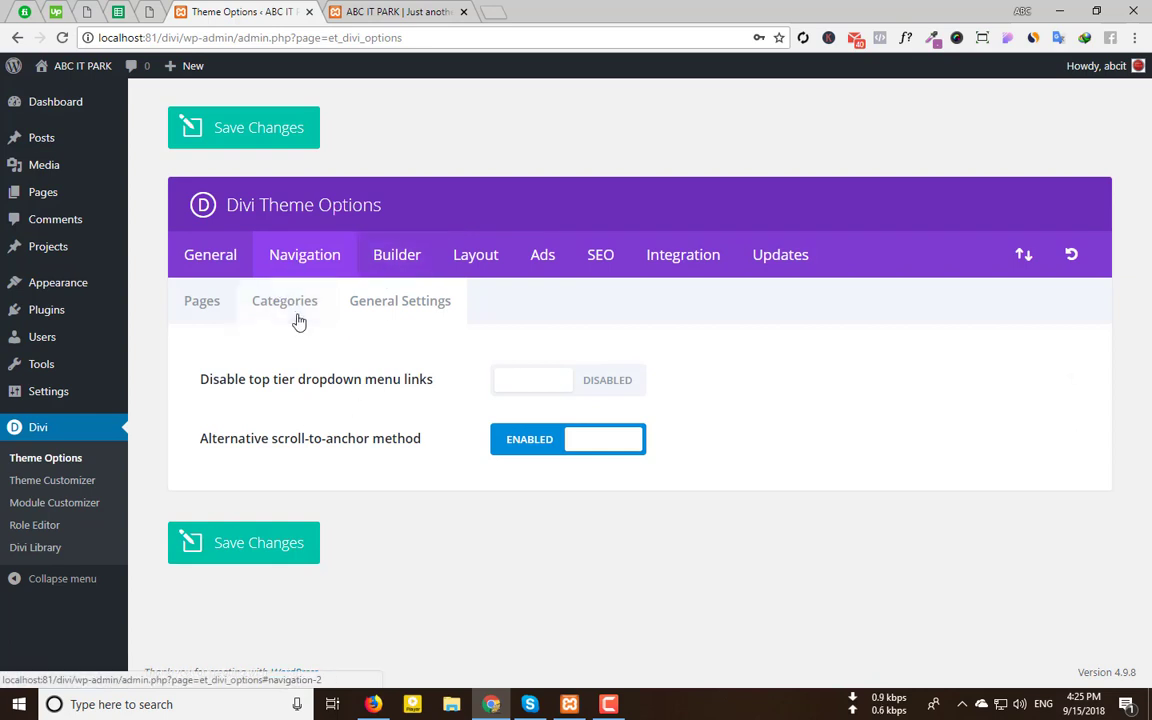
pyautogui.click(383, 257)
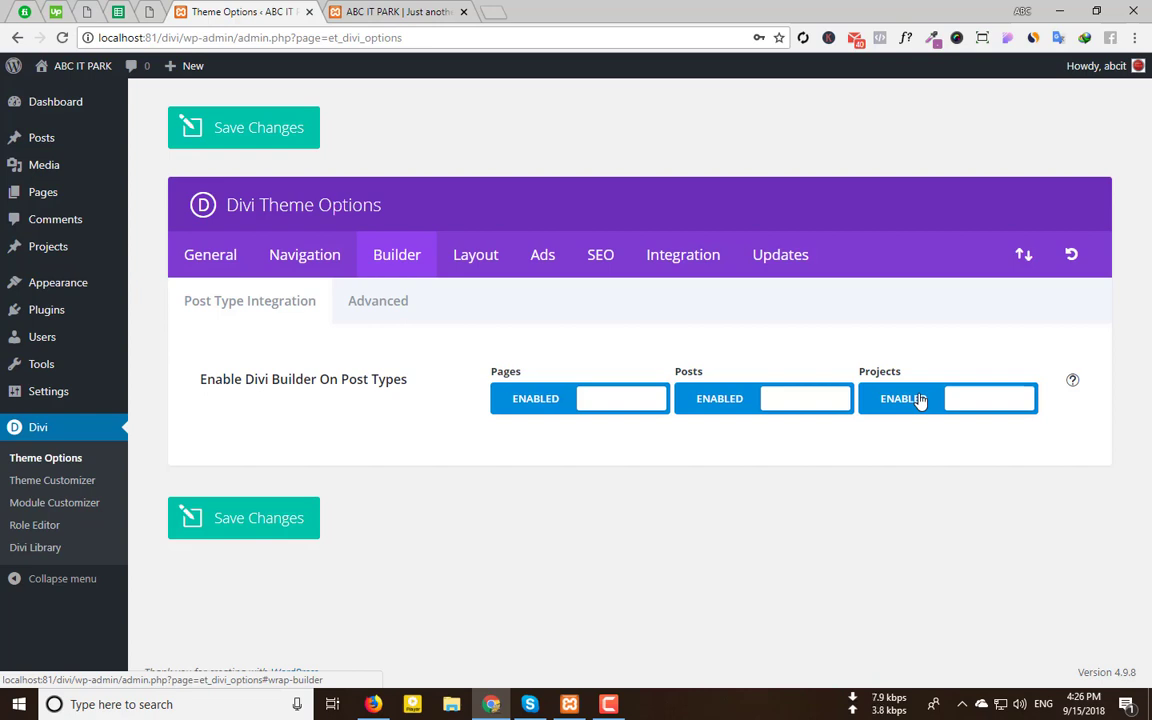
# Open the editor for a new page in a separate browser tab and look at its Divi Builder option
pyautogui.moveTo(90, 263)
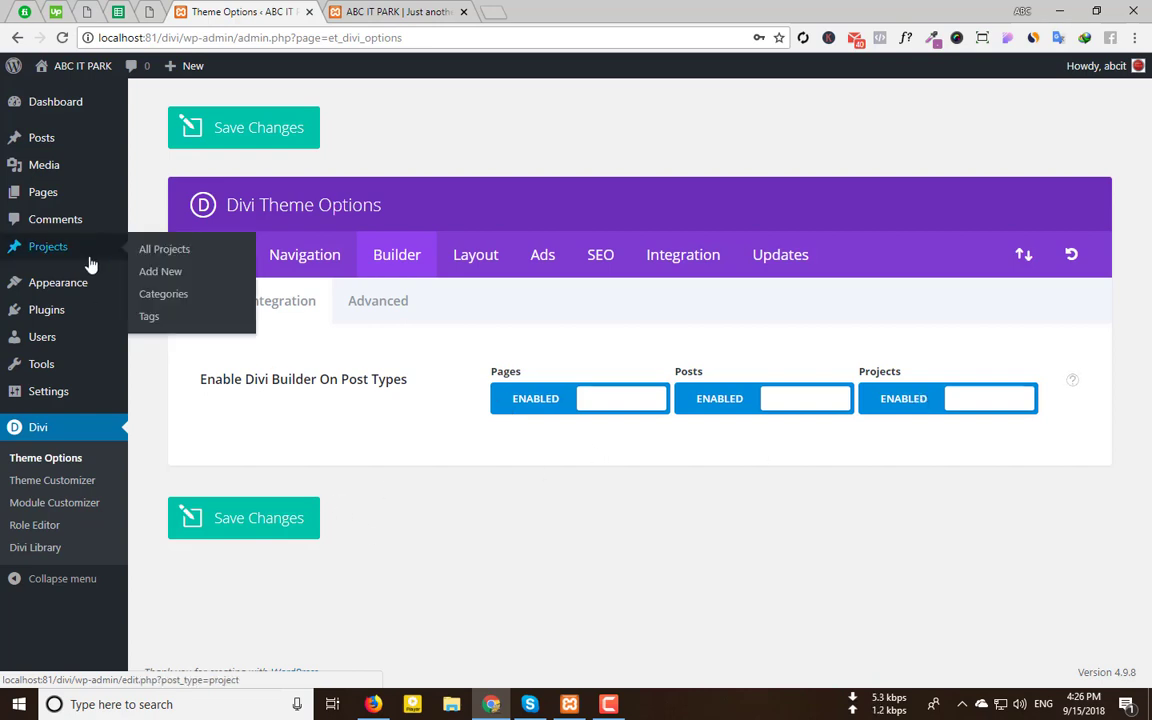
pyautogui.moveTo(72, 185)
pyautogui.middleClick(152, 214)
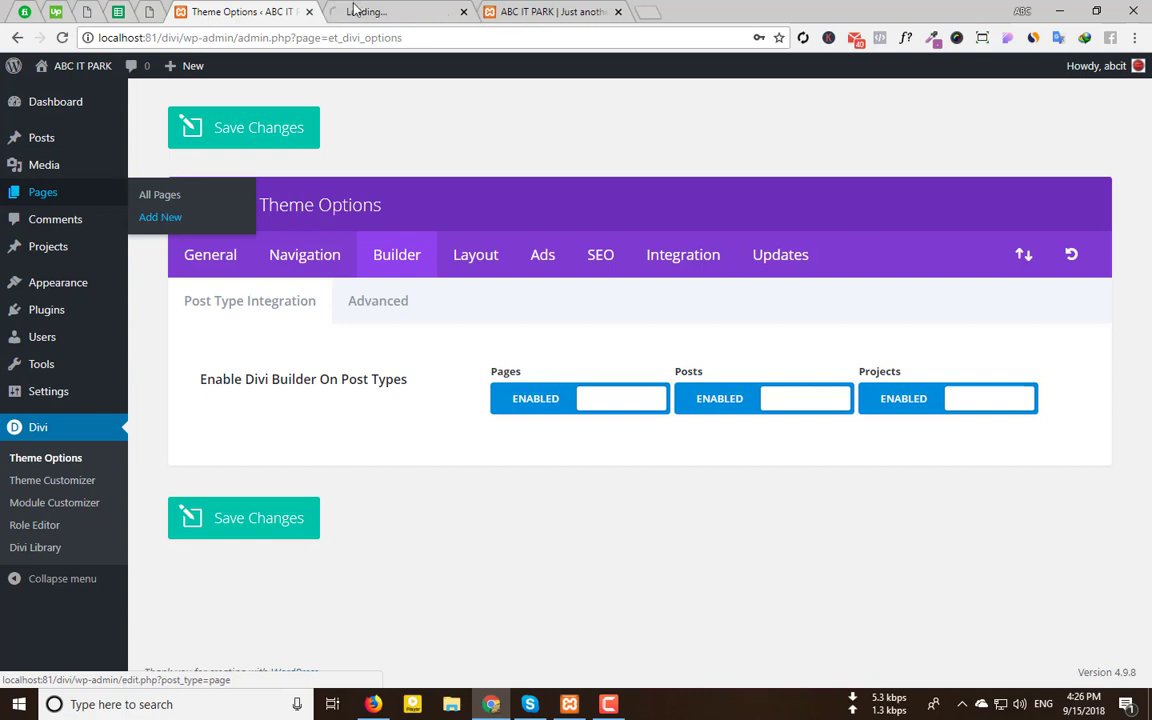
pyautogui.click(355, 10)
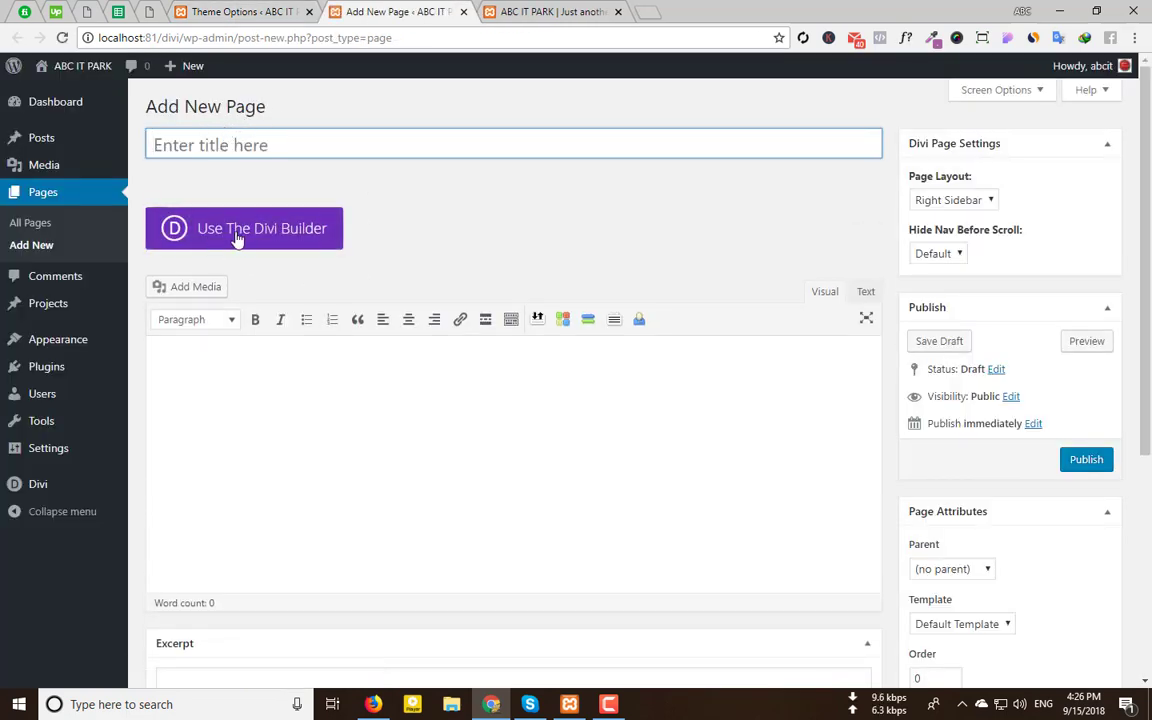
pyautogui.moveTo(40, 145)
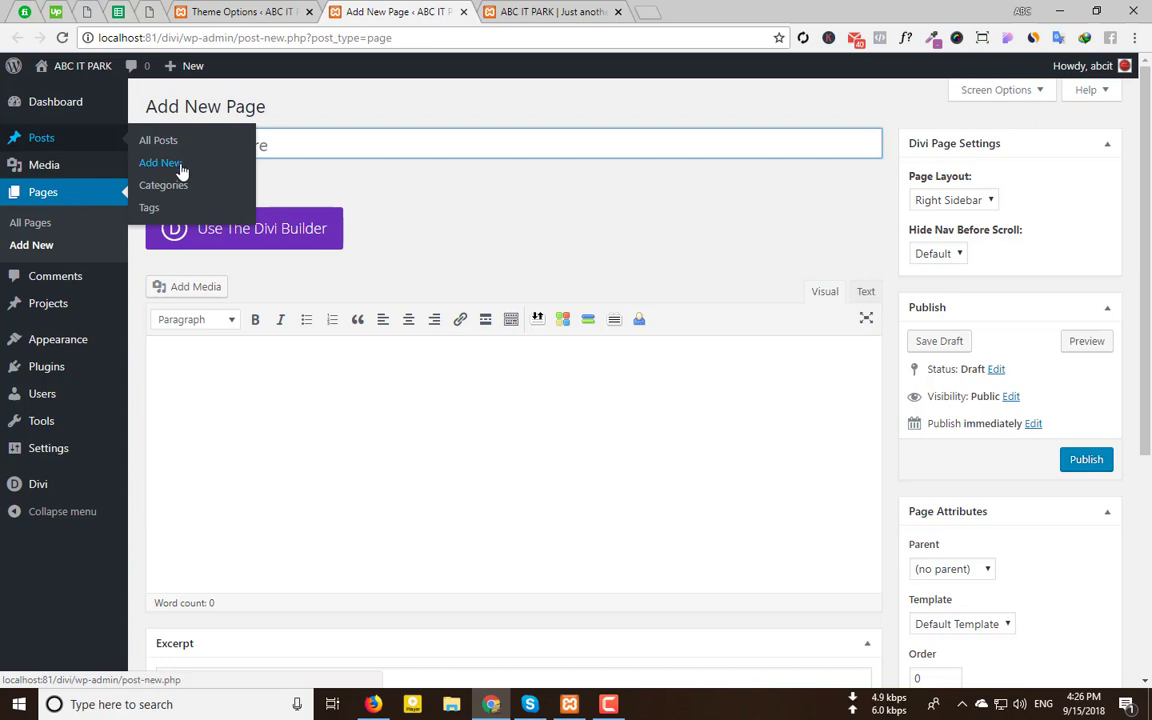
# Disable the Divi Builder for Posts in the theme's post type integration and save the changes
pyautogui.click(176, 6)
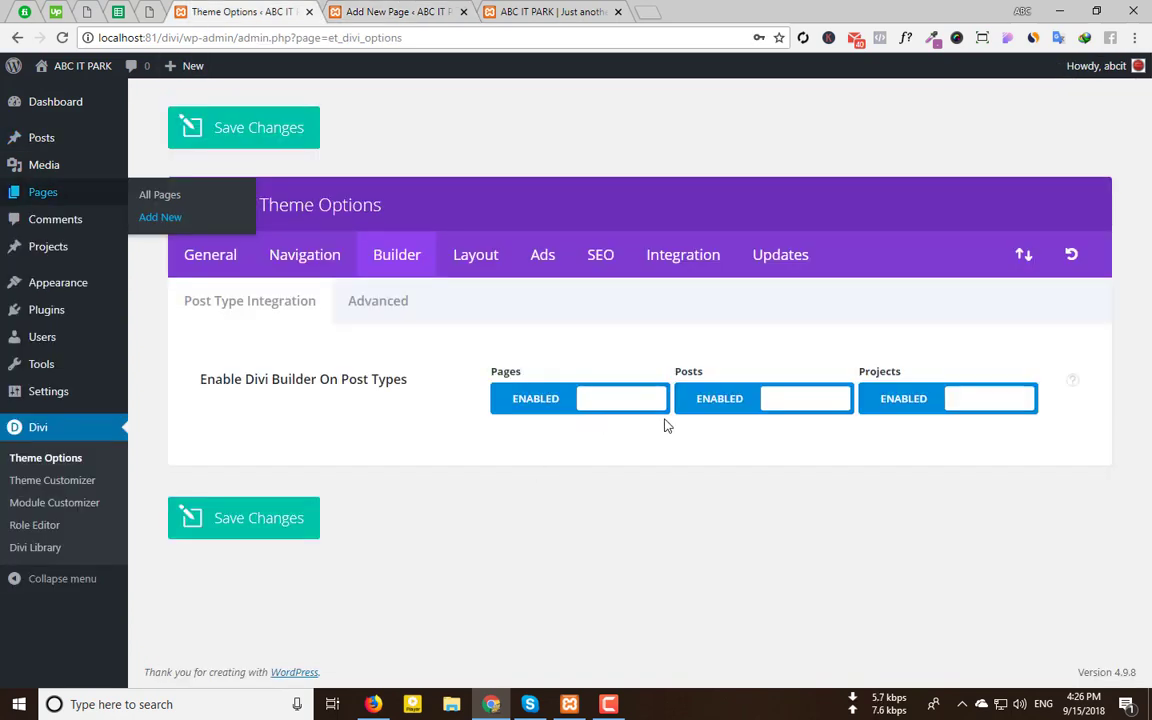
pyautogui.click(705, 400)
pyautogui.click(290, 530)
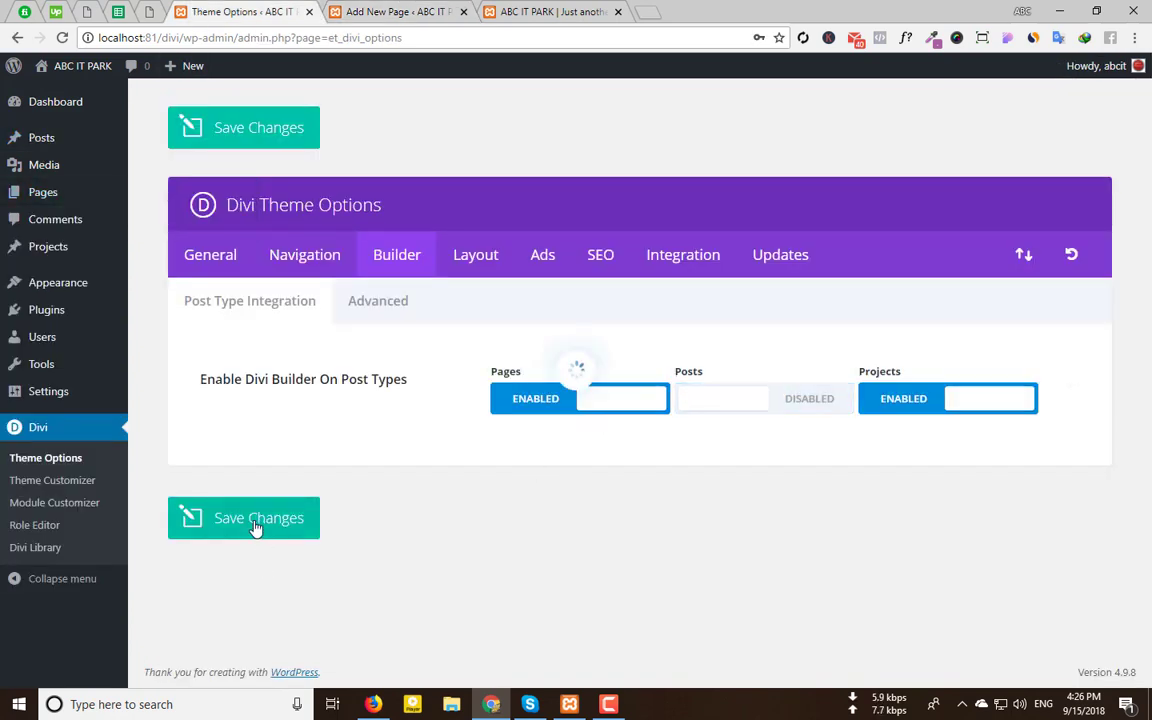
# Open the editor for a new post in a separate browser tab and check whether it offers the Divi Builder
pyautogui.moveTo(60, 145)
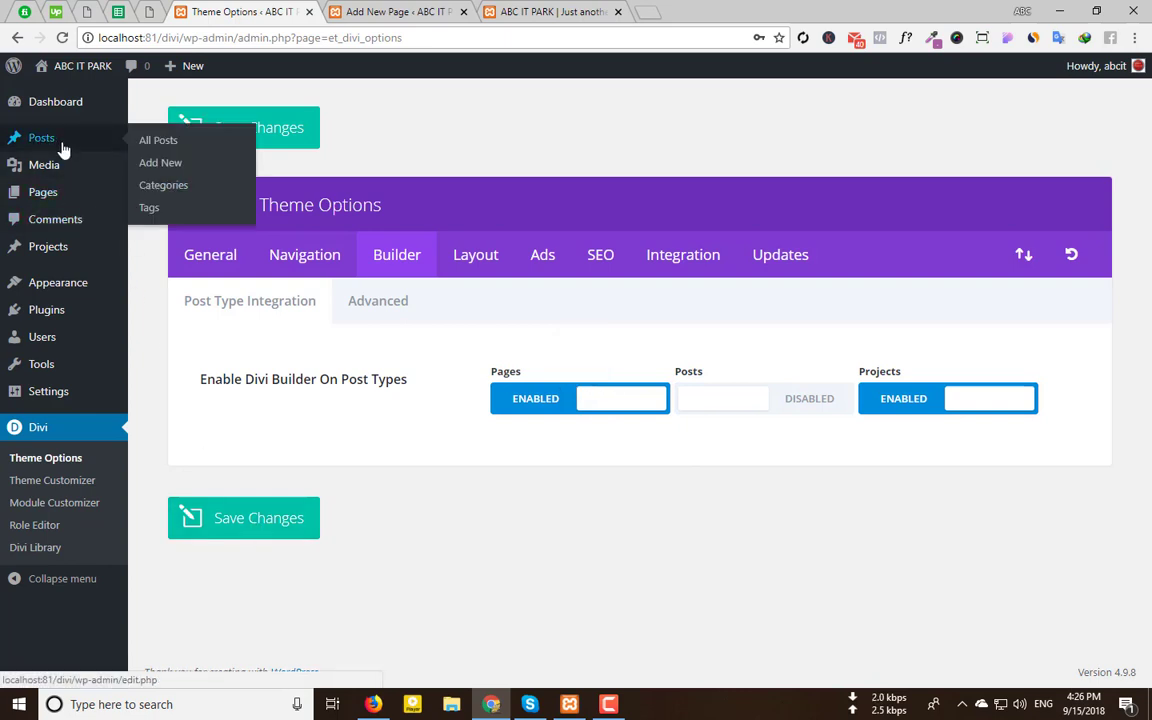
pyautogui.middleClick(160, 163)
pyautogui.click(495, 10)
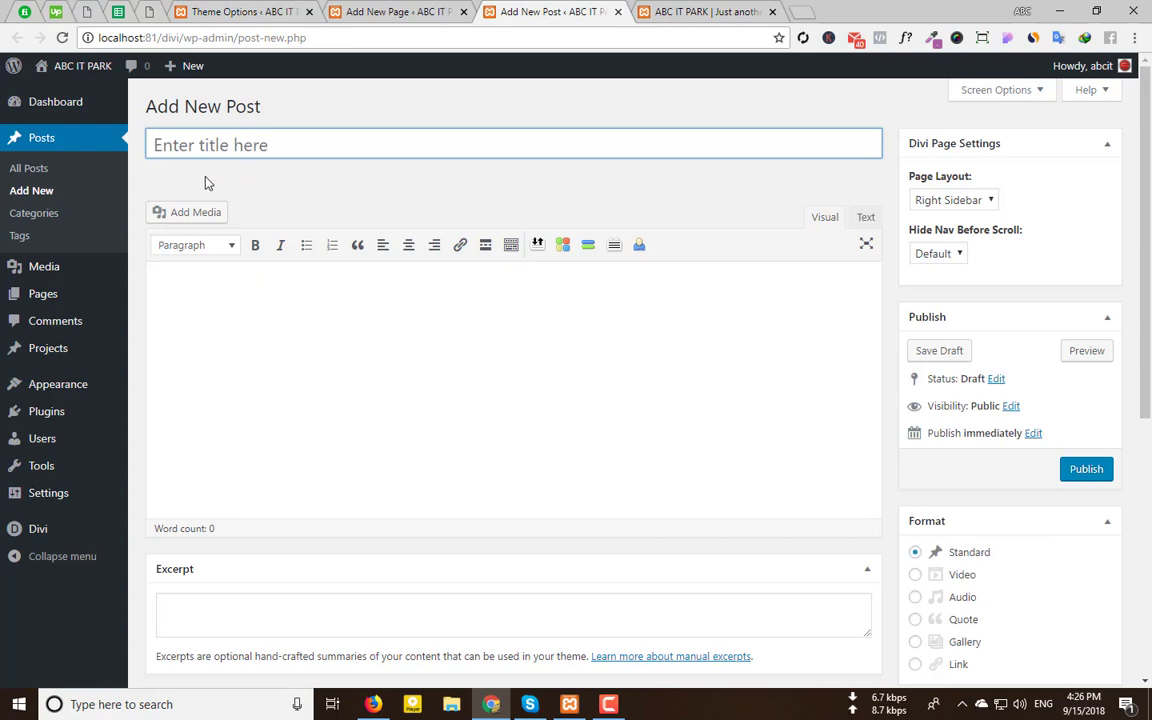
# Enable the Divi Builder for Posts again in the theme's post type integration
pyautogui.click(262, 10)
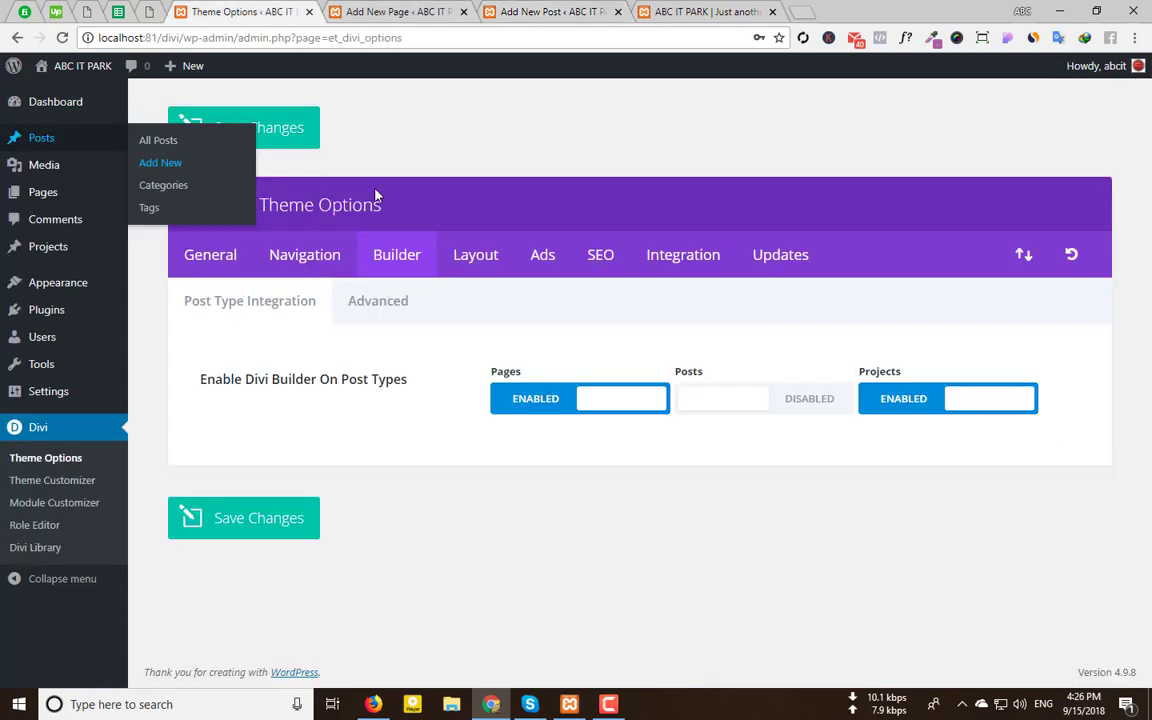
pyautogui.click(712, 398)
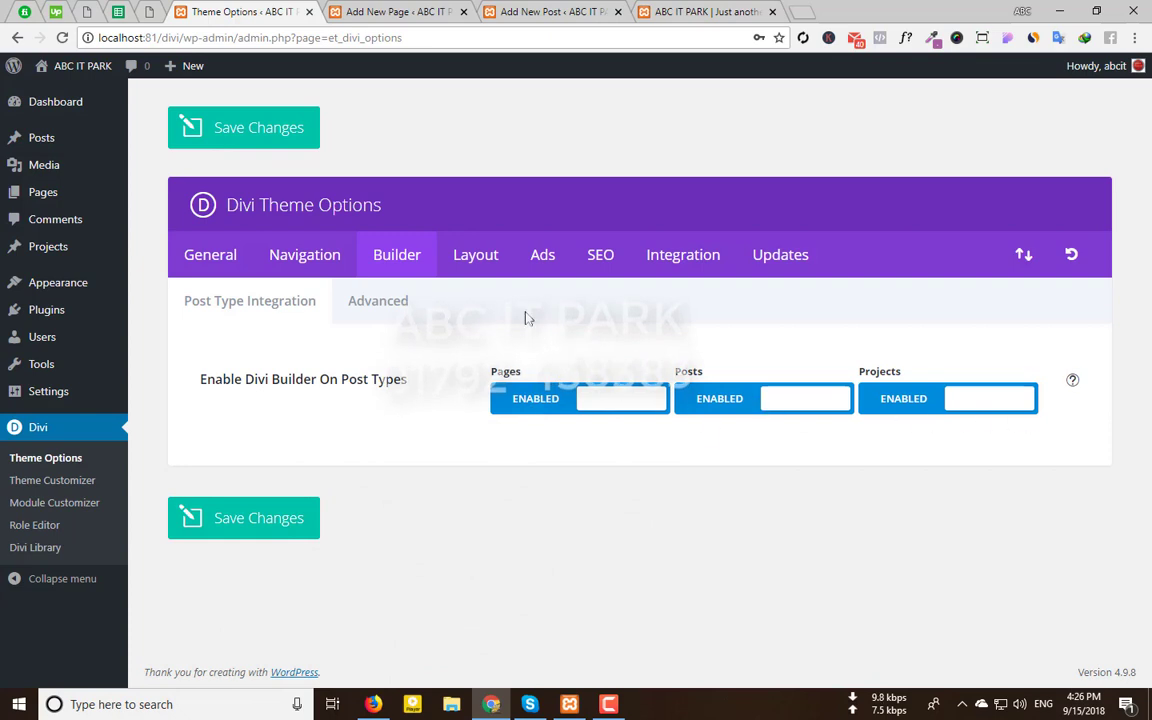
# Look through the advanced Builder options and read the help text for Output Styles Inline
pyautogui.click(360, 312)
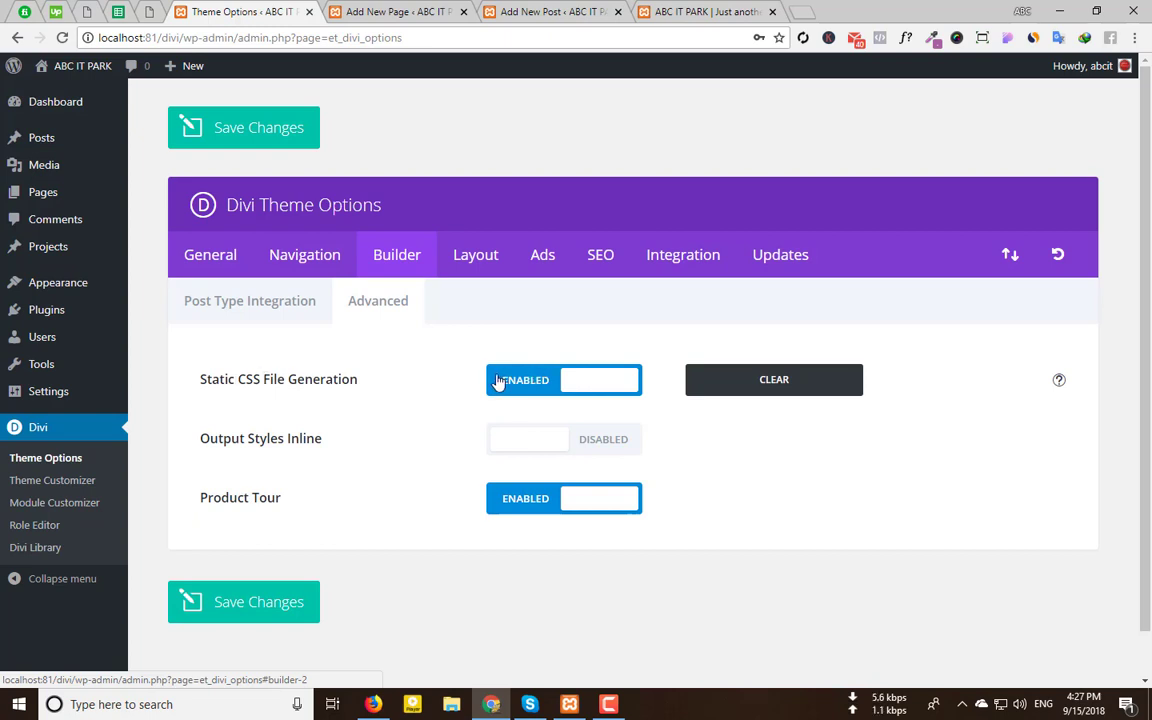
pyautogui.scroll(-1, 232, 437)
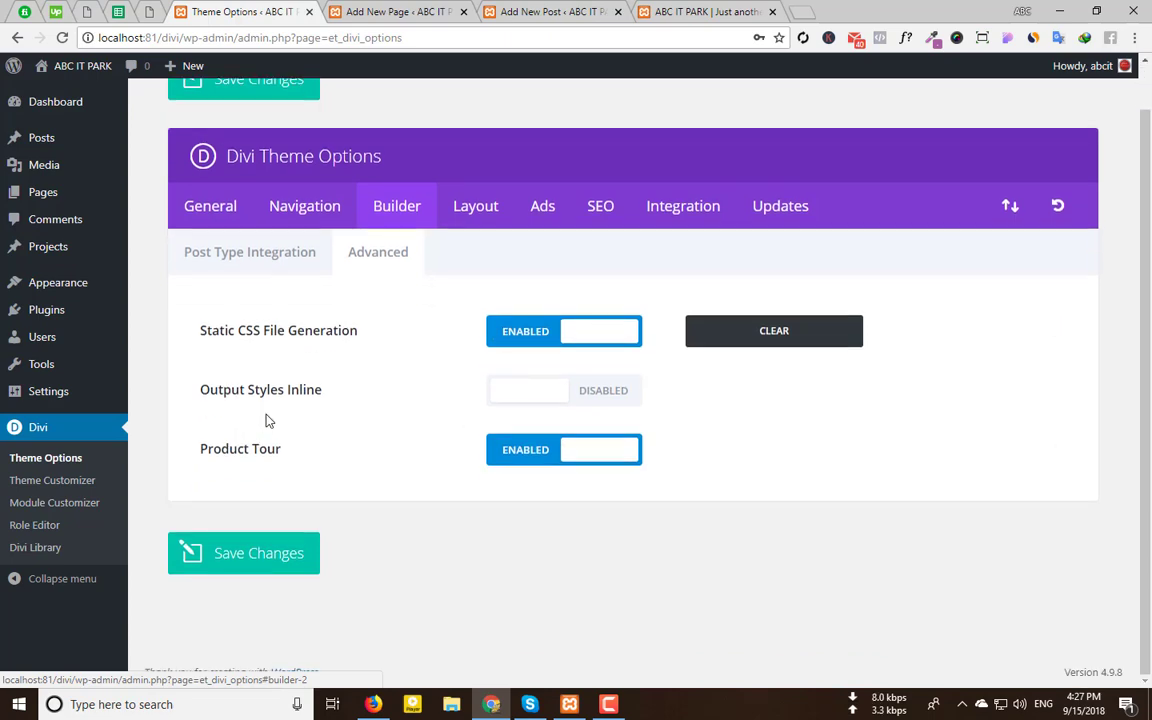
pyautogui.moveTo(342, 404)
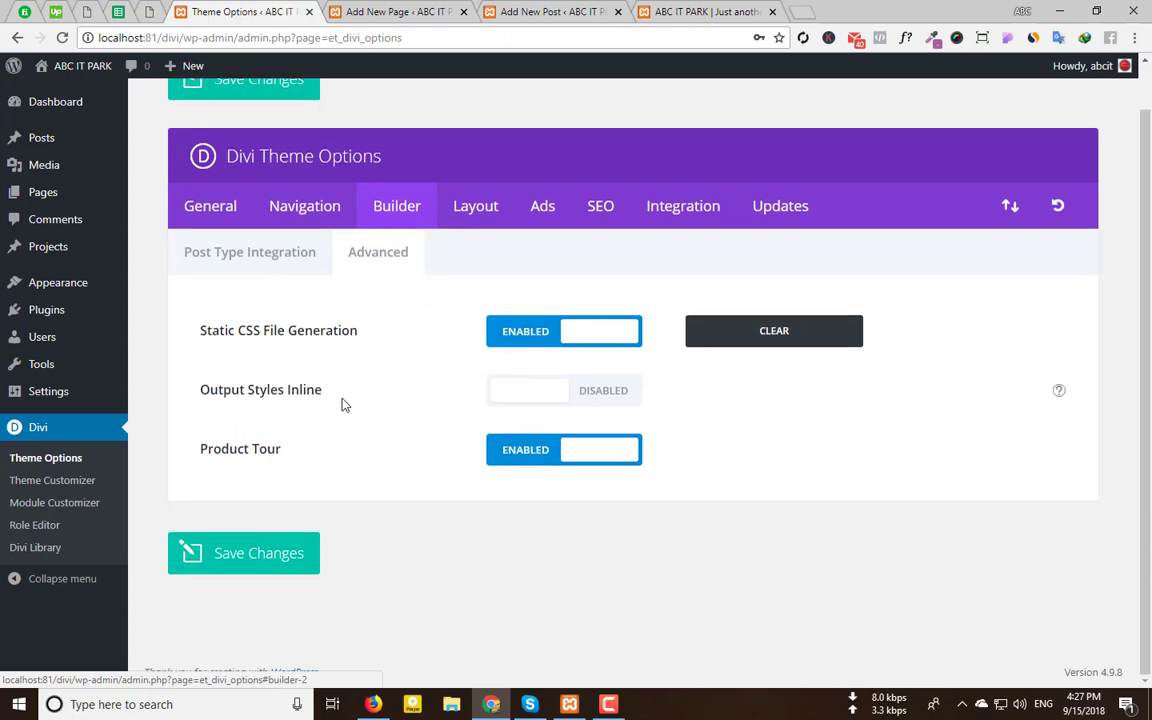
pyautogui.click(1057, 392)
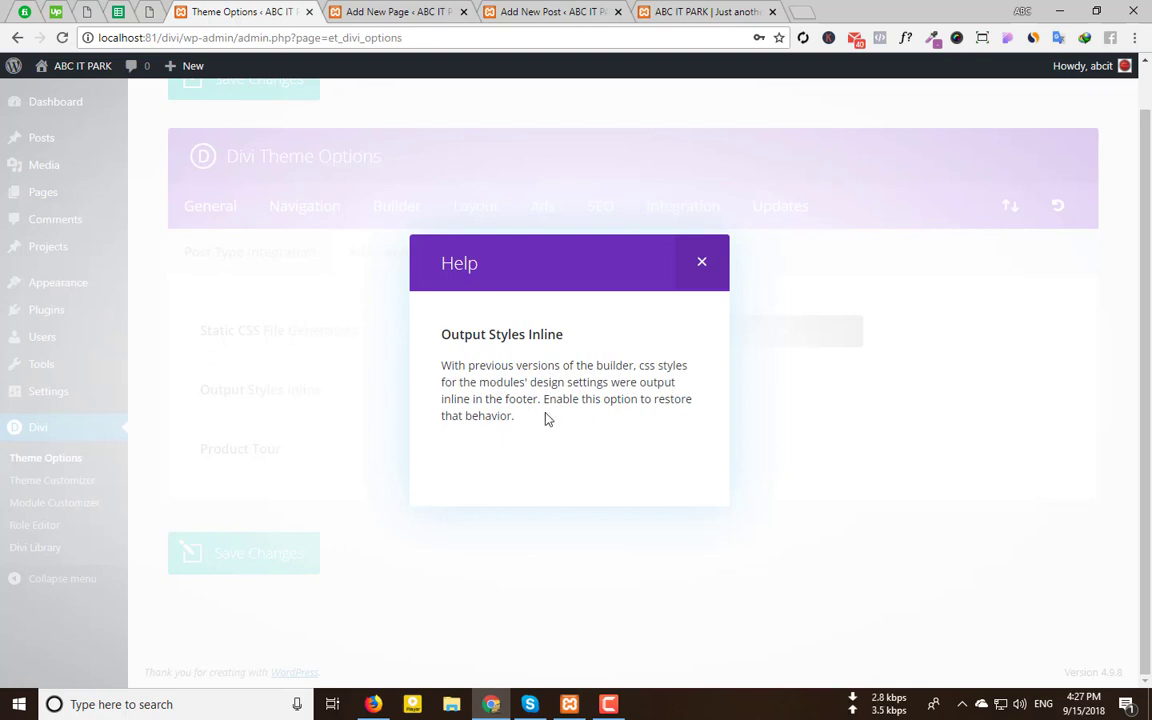
pyautogui.click(703, 265)
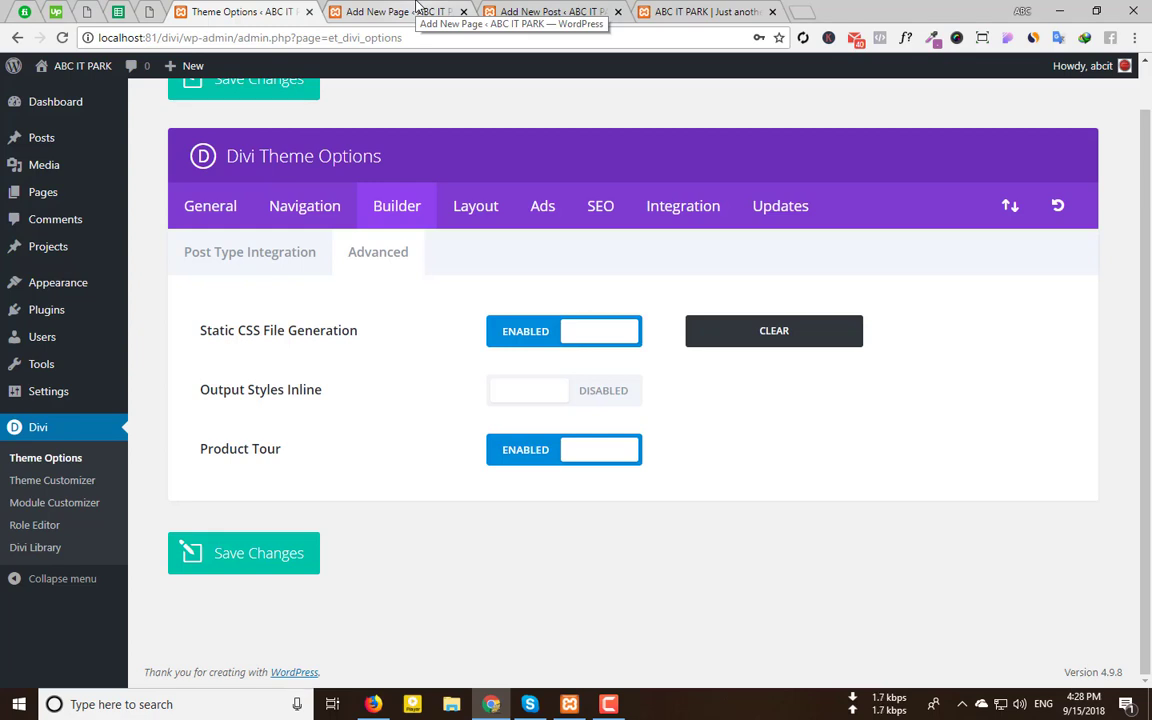
# Disable the Product Tour, save the changes and open the Layout options for single posts
pyautogui.click(512, 450)
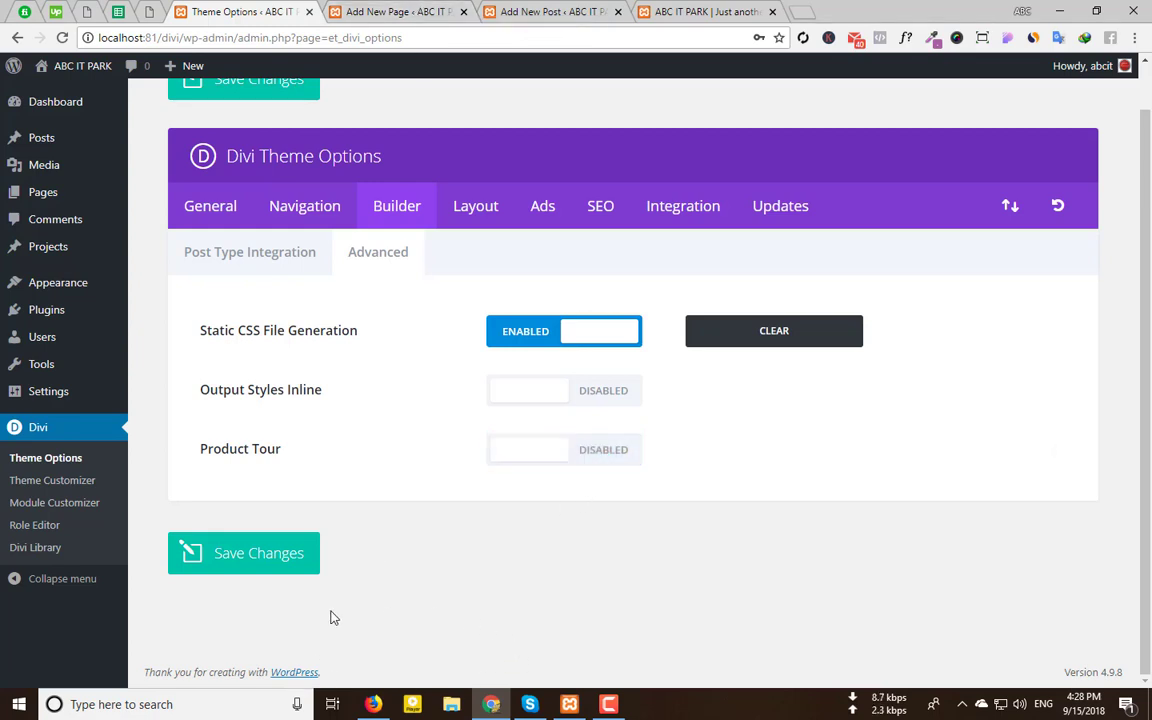
pyautogui.click(245, 553)
pyautogui.click(483, 216)
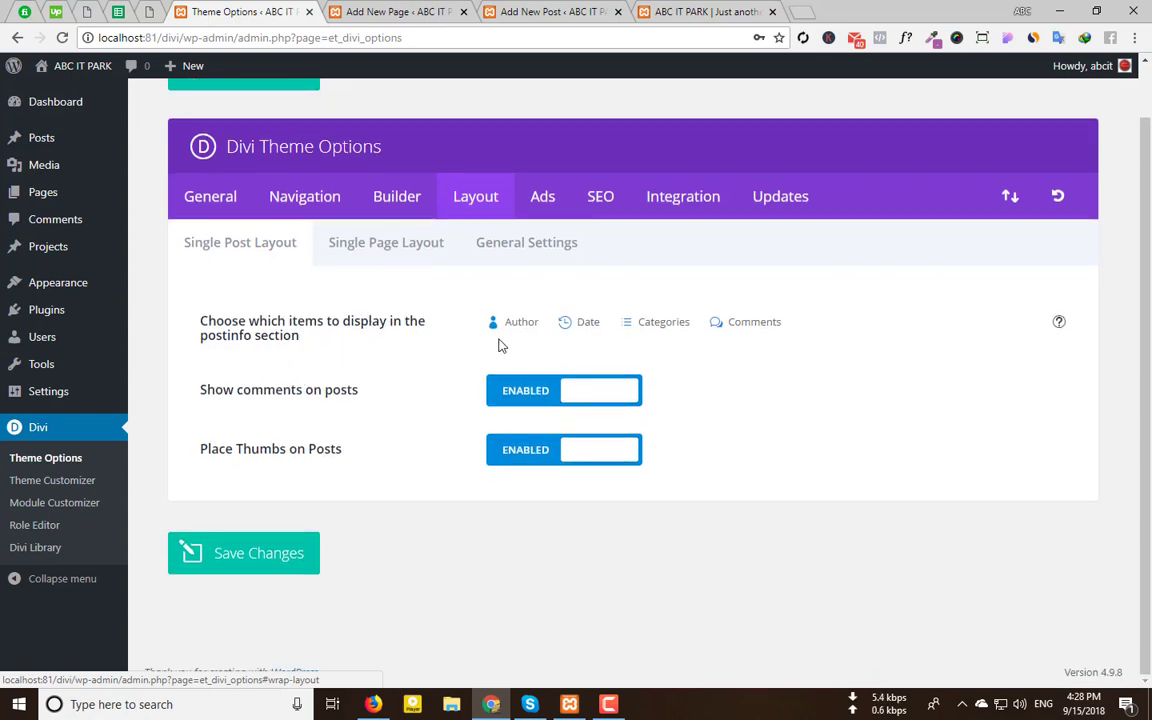
# Compare the postinfo items in the theme options with those on the home page and in the "What is Lorem Ipsum?" post
pyautogui.click(688, 7)
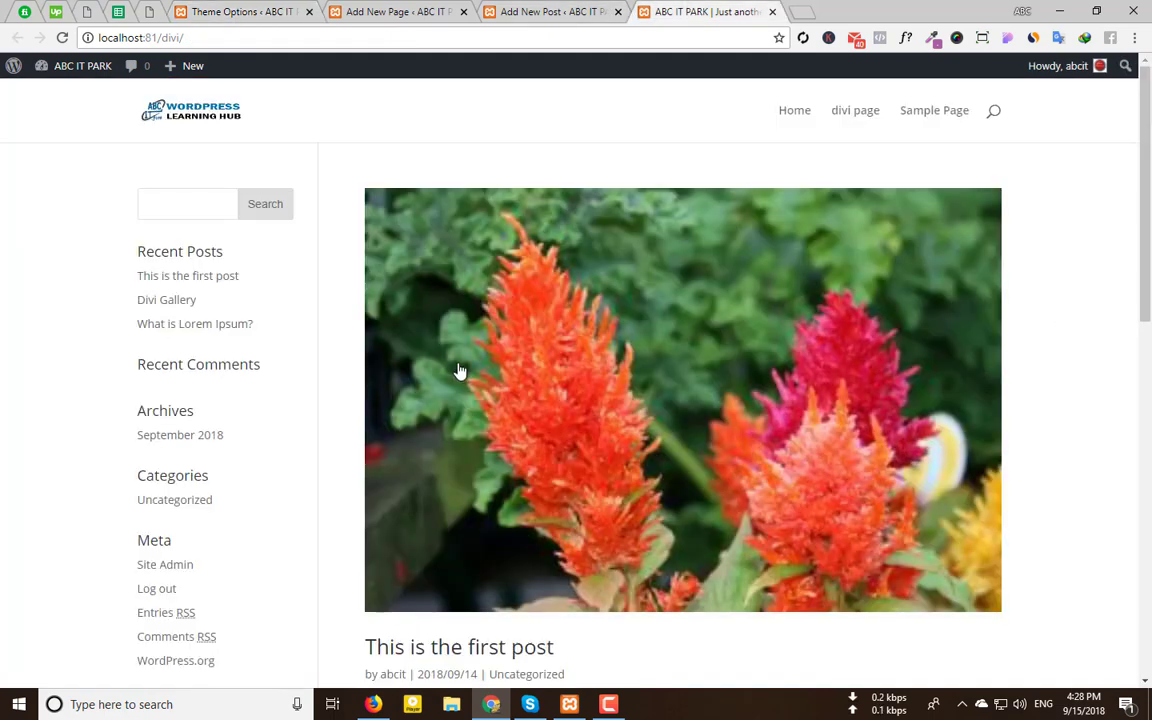
pyautogui.scroll(-3, 470, 370)
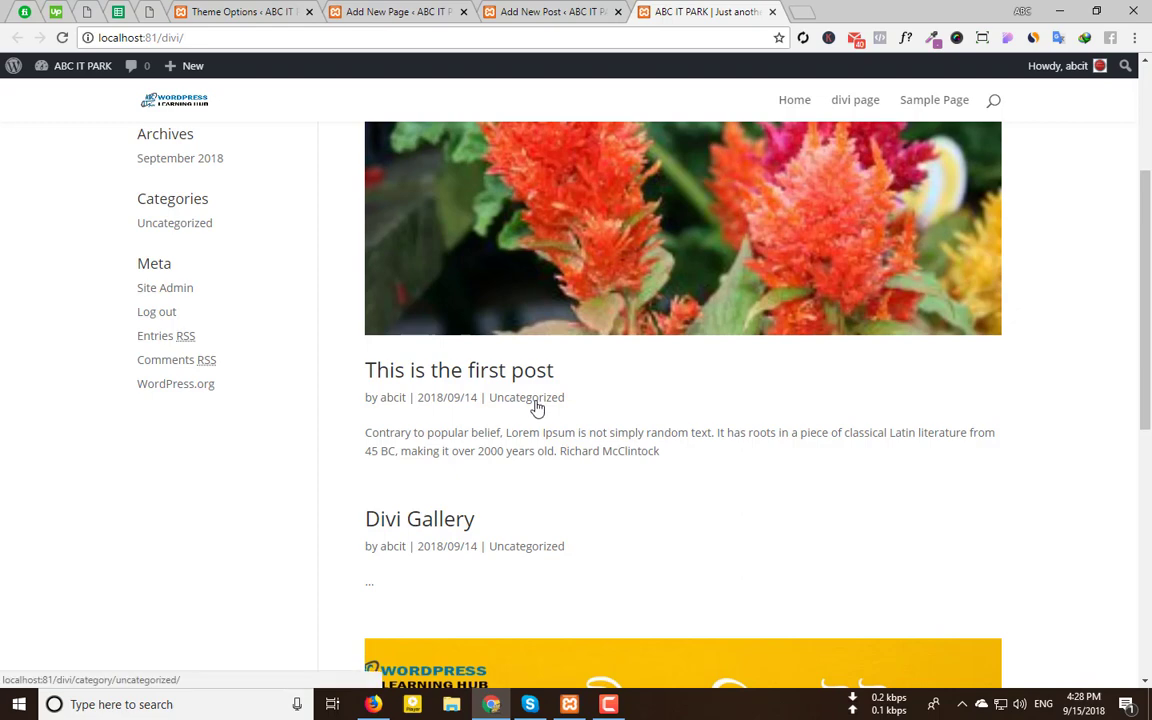
pyautogui.click(381, 9)
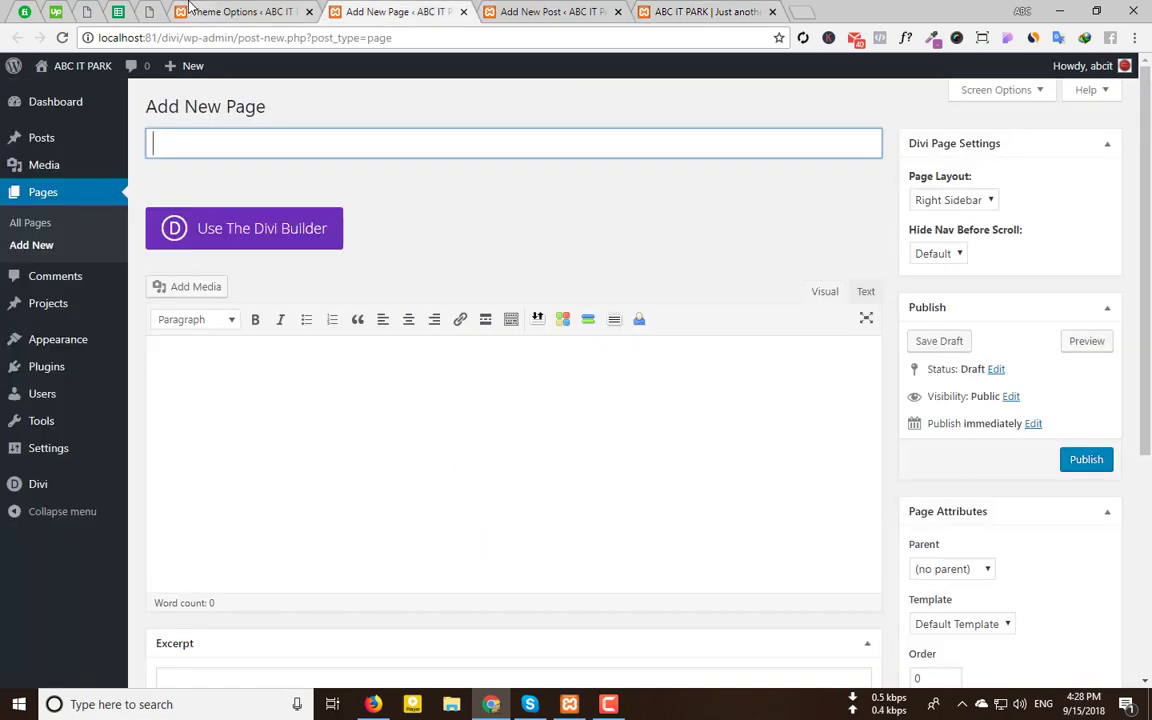
pyautogui.click(268, 10)
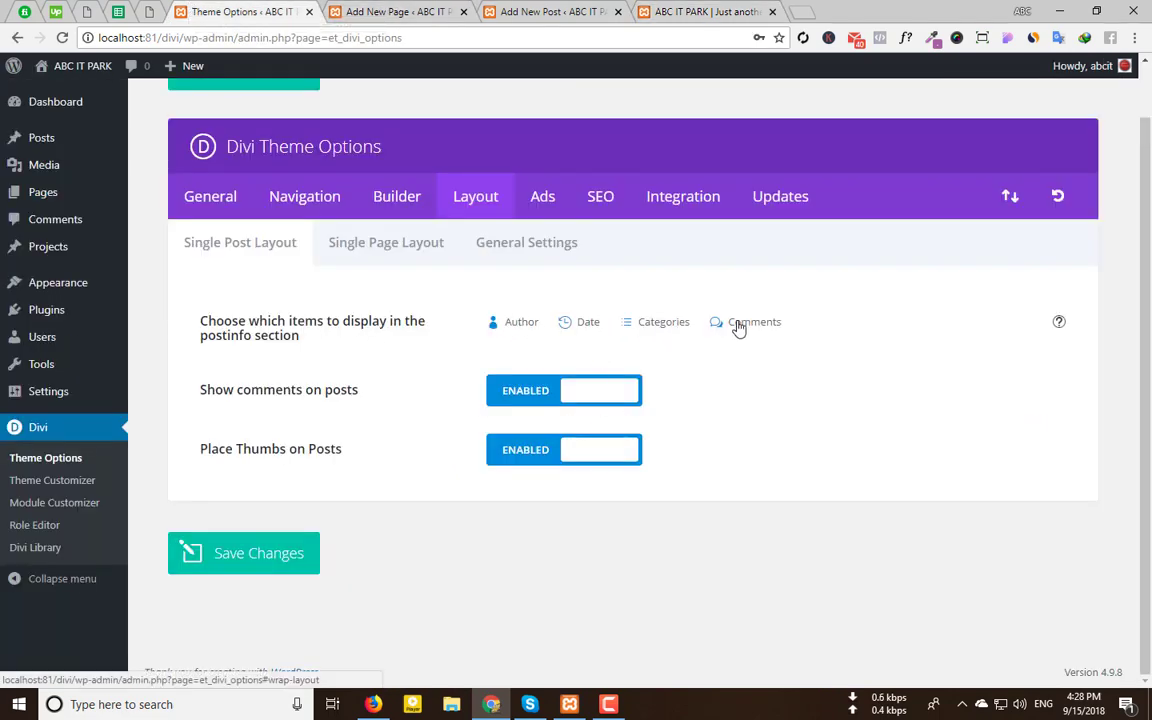
pyautogui.click(650, 11)
pyautogui.scroll(-6, 555, 475)
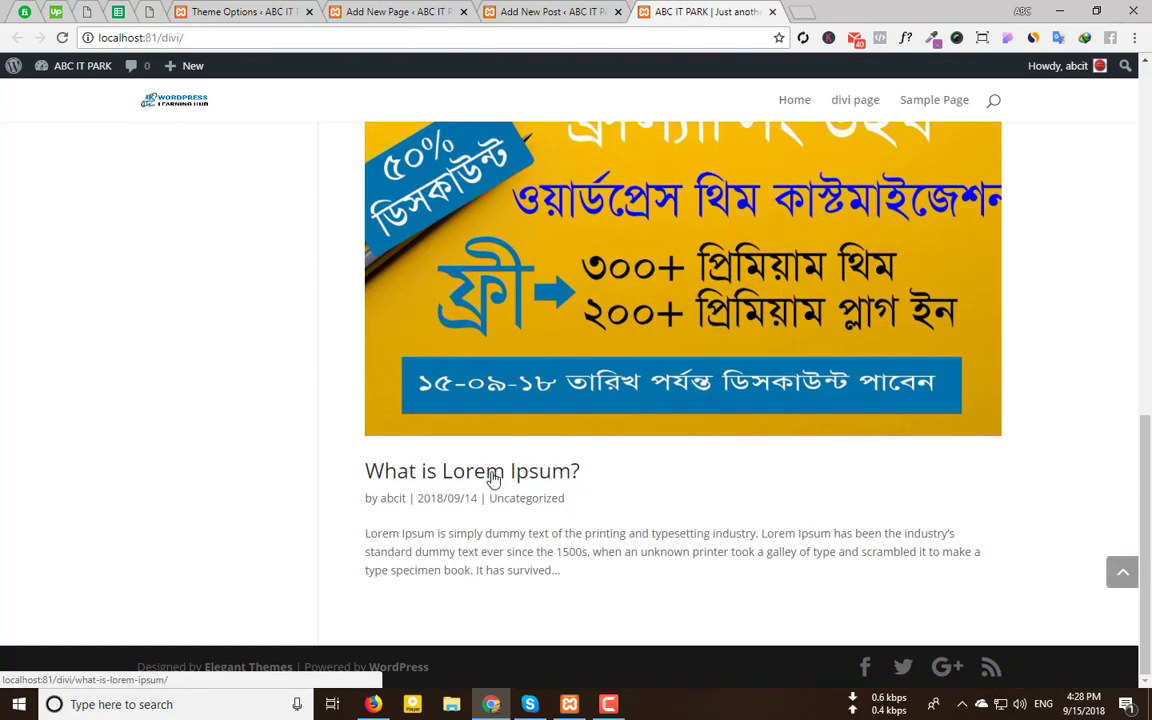
pyautogui.click(491, 480)
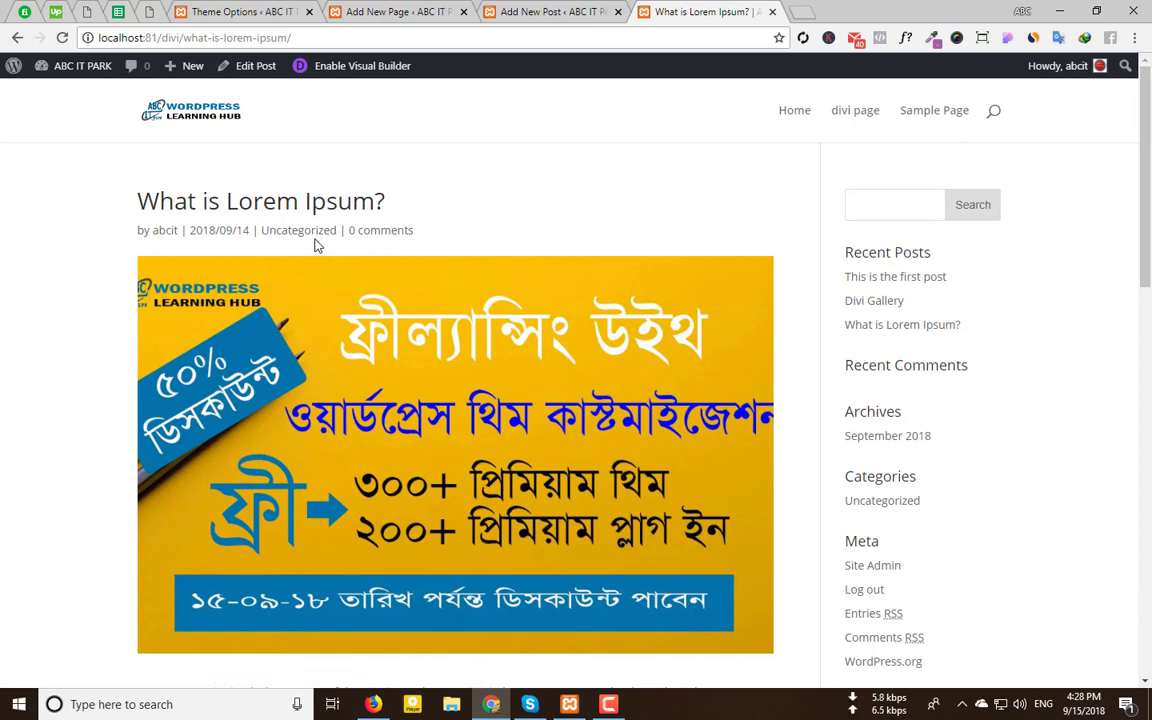
pyautogui.click(222, 11)
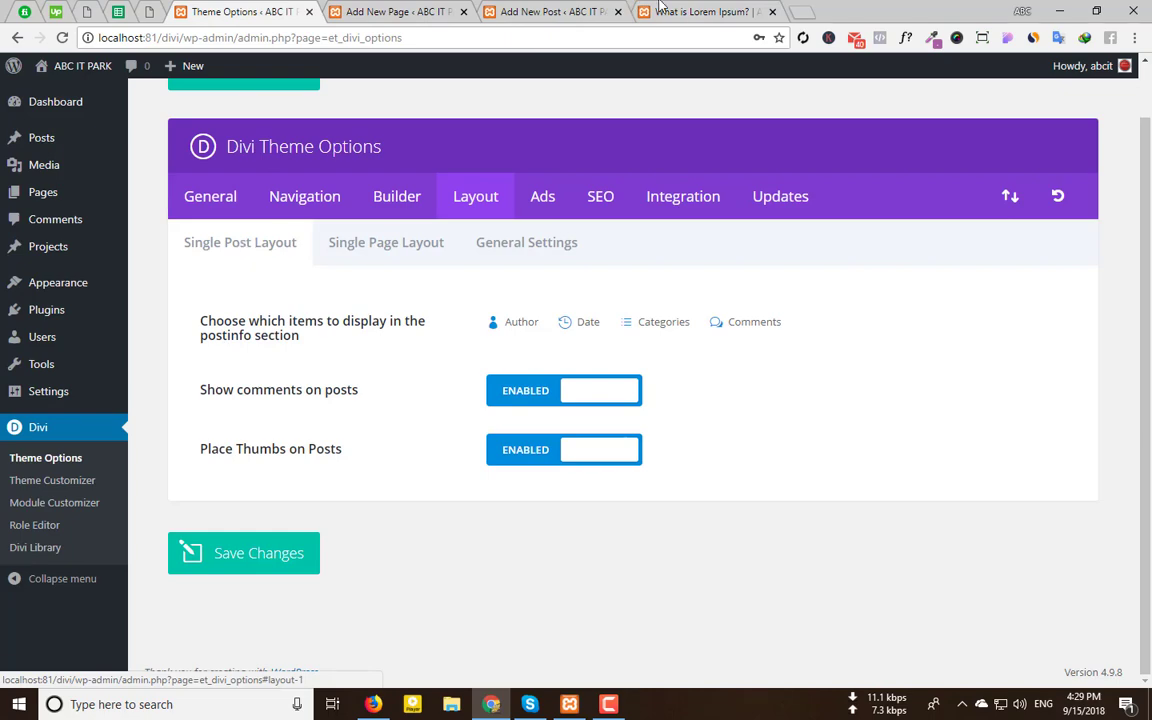
# Open "This is the first post" from the site's home page, check its postinfo line and return to the theme options
pyautogui.click(680, 11)
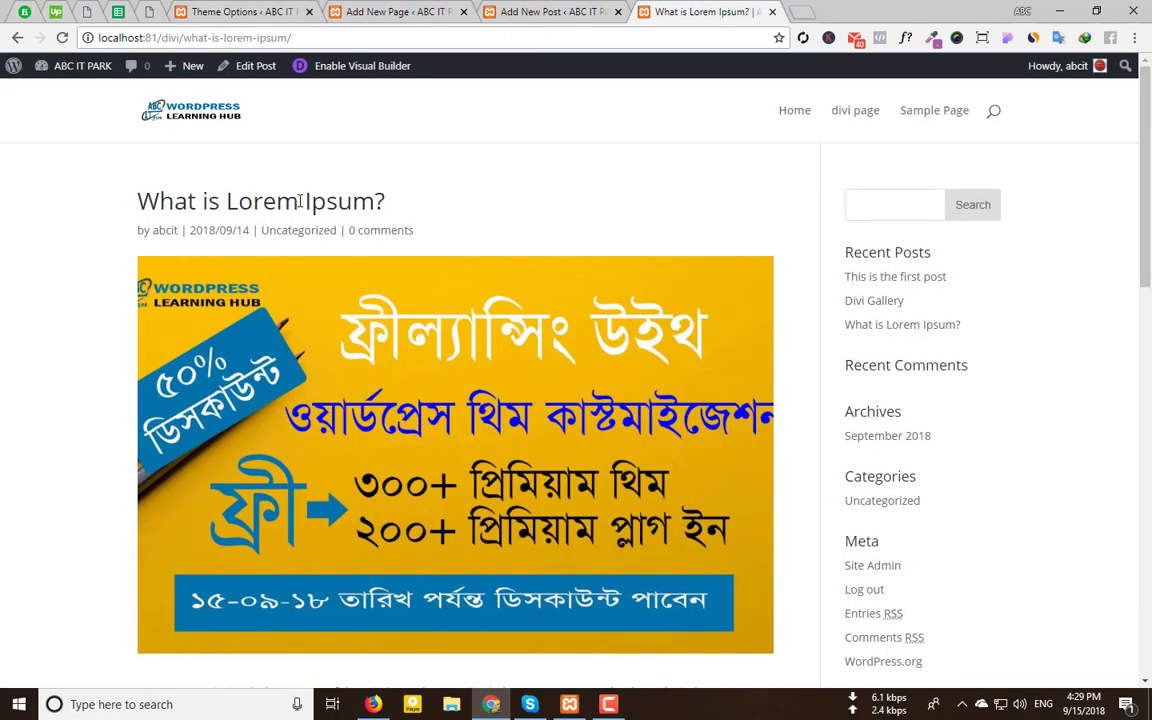
pyautogui.click(208, 112)
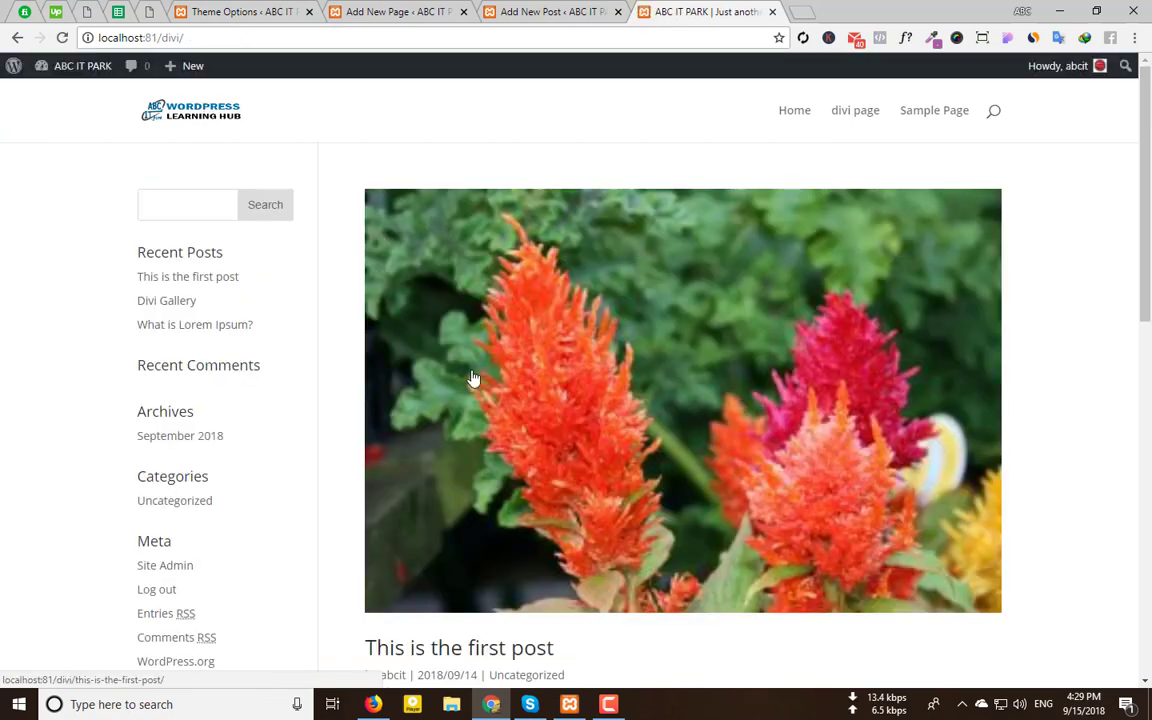
pyautogui.scroll(-3, 543, 460)
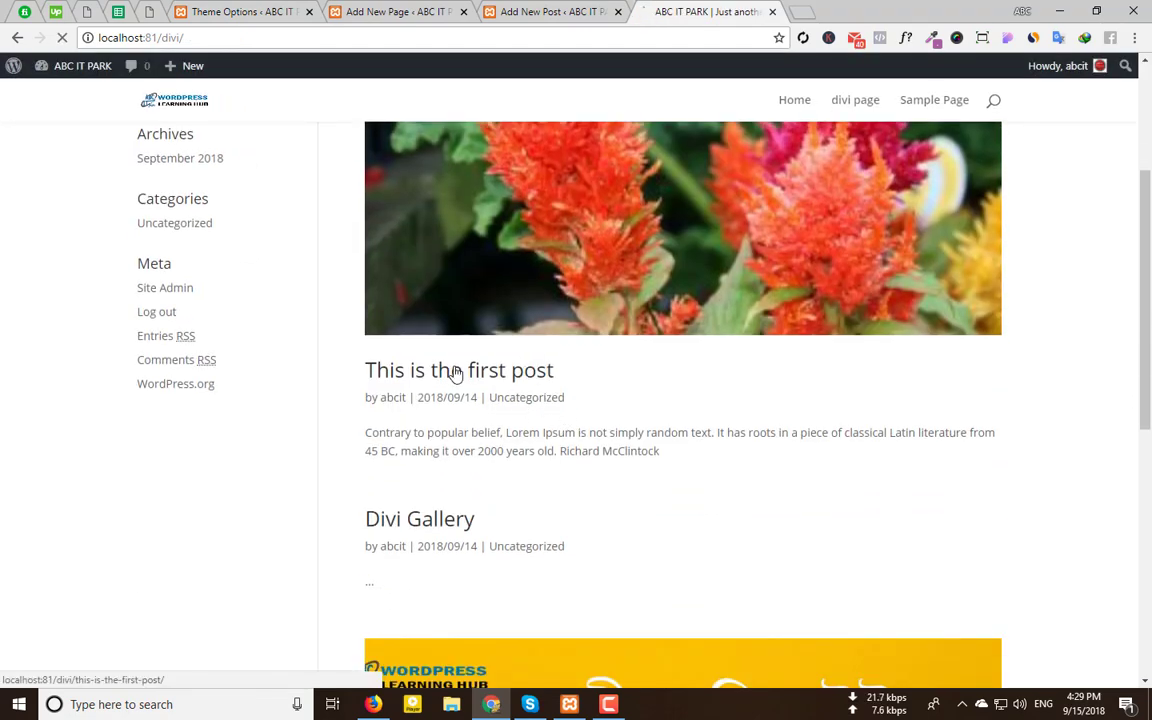
pyautogui.click(452, 373)
pyautogui.moveTo(413, 230); pyautogui.dragTo(249, 190)
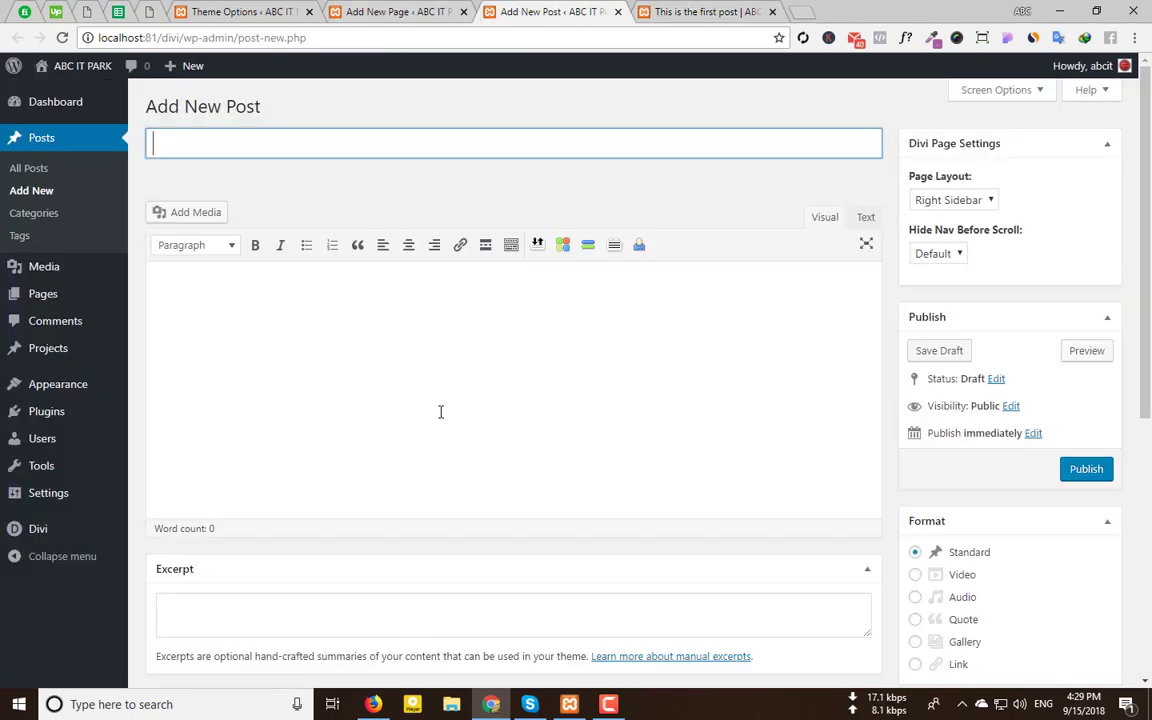
pyautogui.click(550, 11)
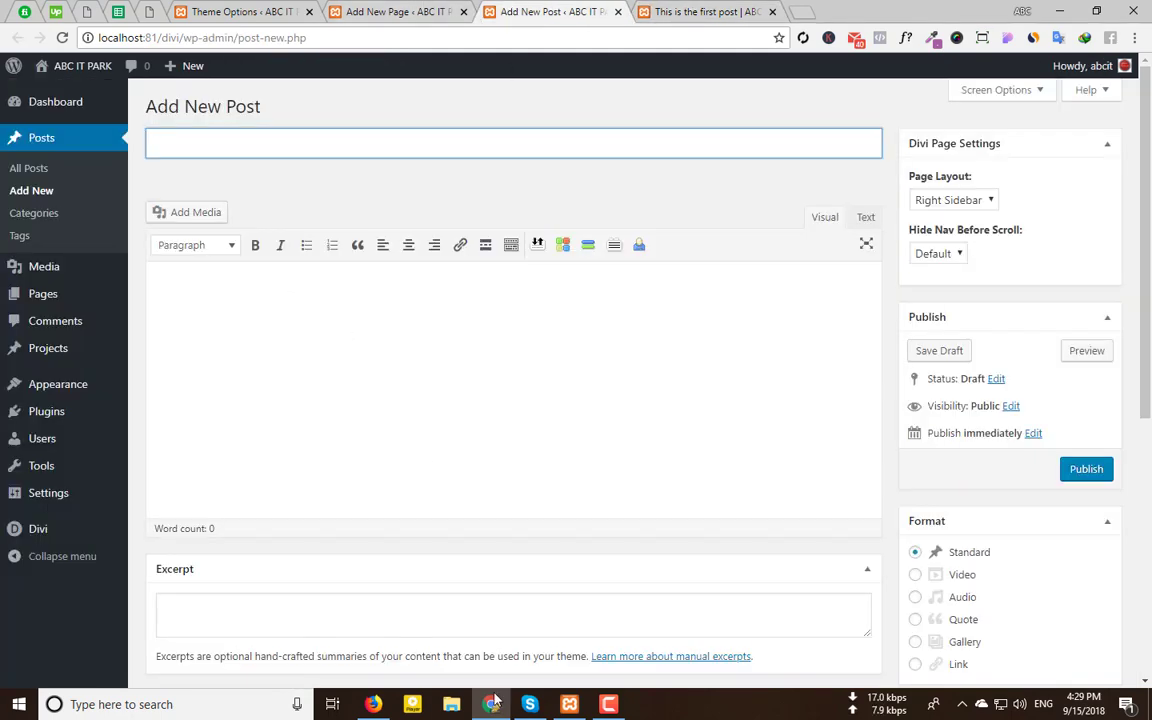
pyautogui.click(205, 11)
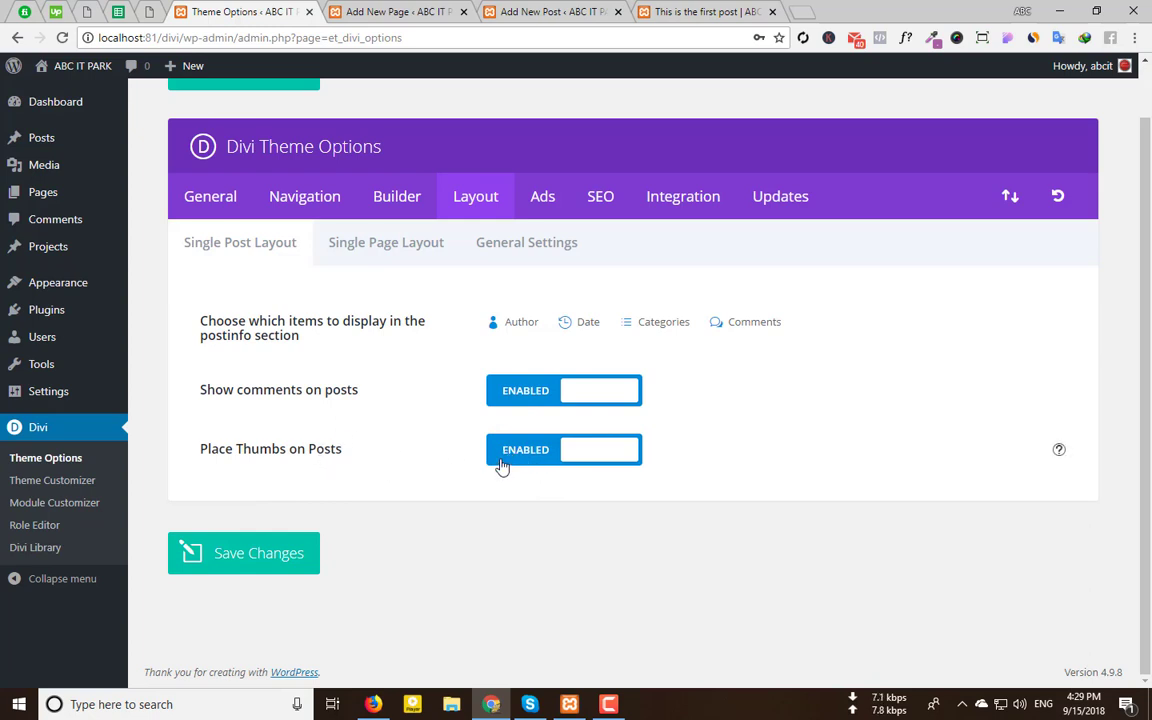
# Examine the featured image and content of "This is the first post" on the live site
pyautogui.click(553, 11)
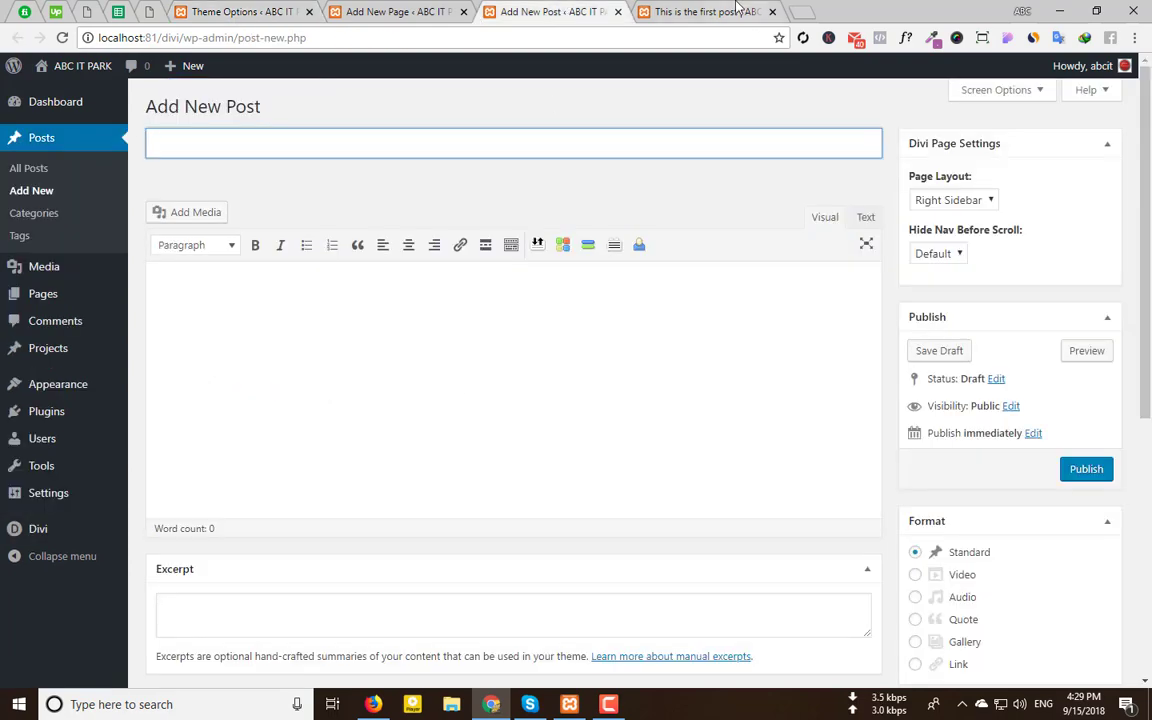
pyautogui.click(705, 11)
pyautogui.scroll(-4, 337, 440)
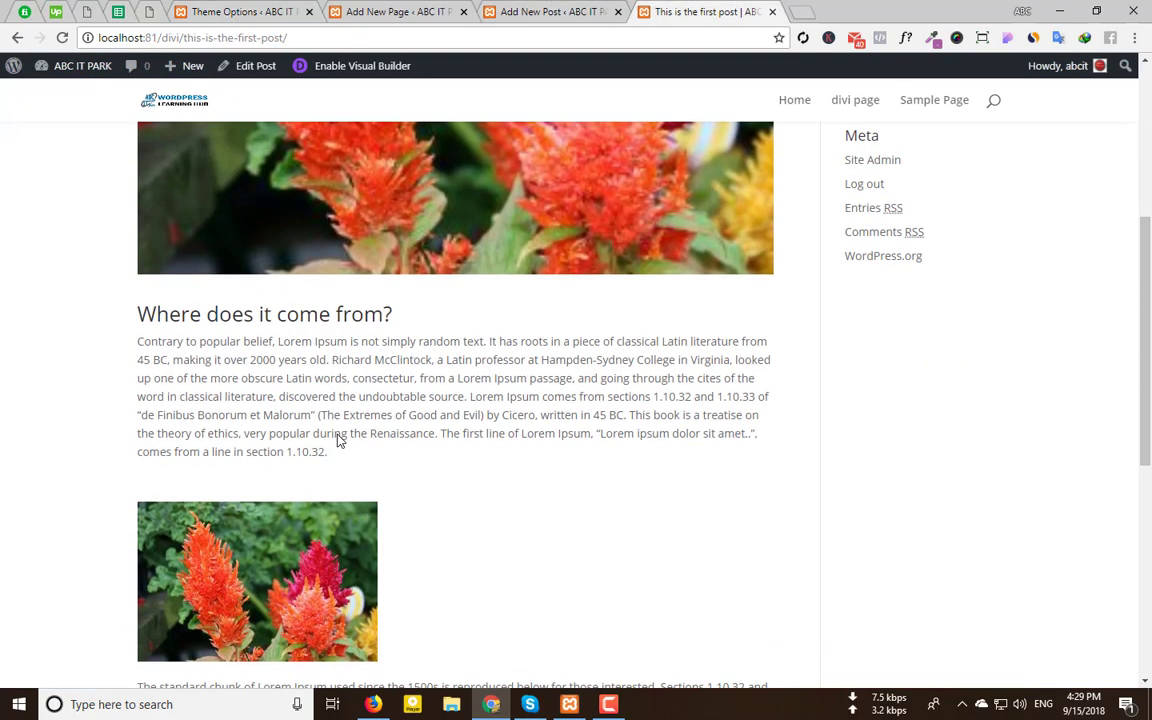
pyautogui.scroll(3, 425, 354)
# Disable Place Thumbs on Posts in the Single Post Layout options and save the changes
pyautogui.click(240, 11)
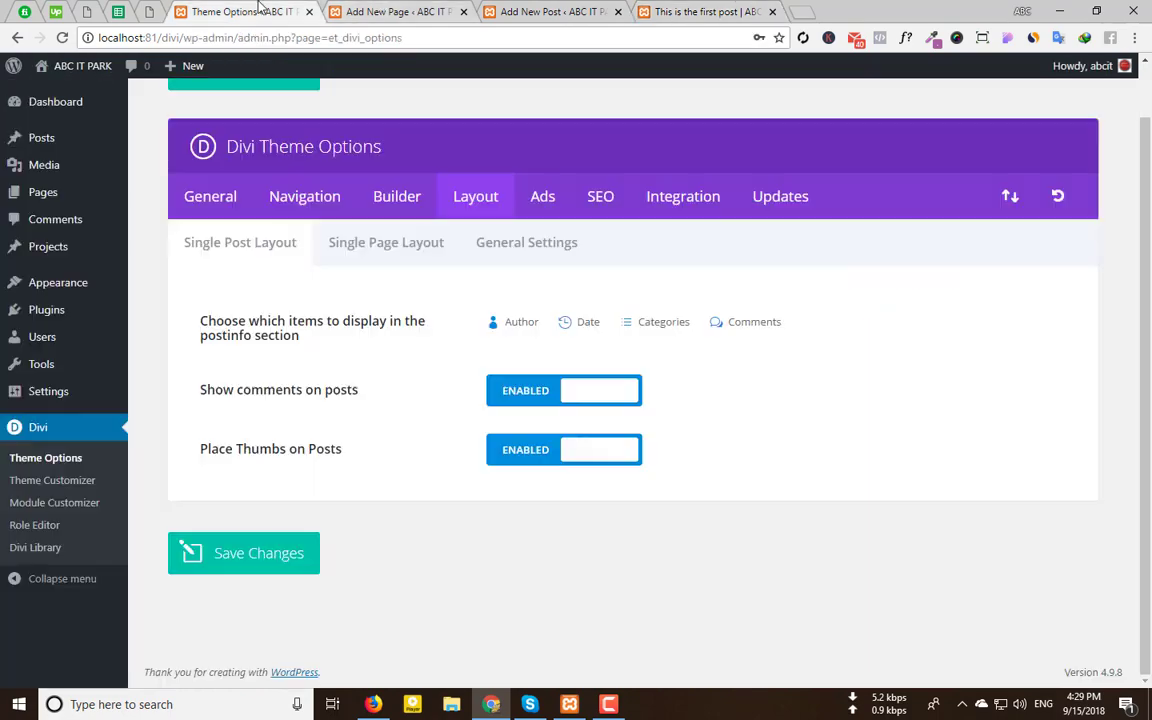
pyautogui.click(514, 452)
pyautogui.click(243, 568)
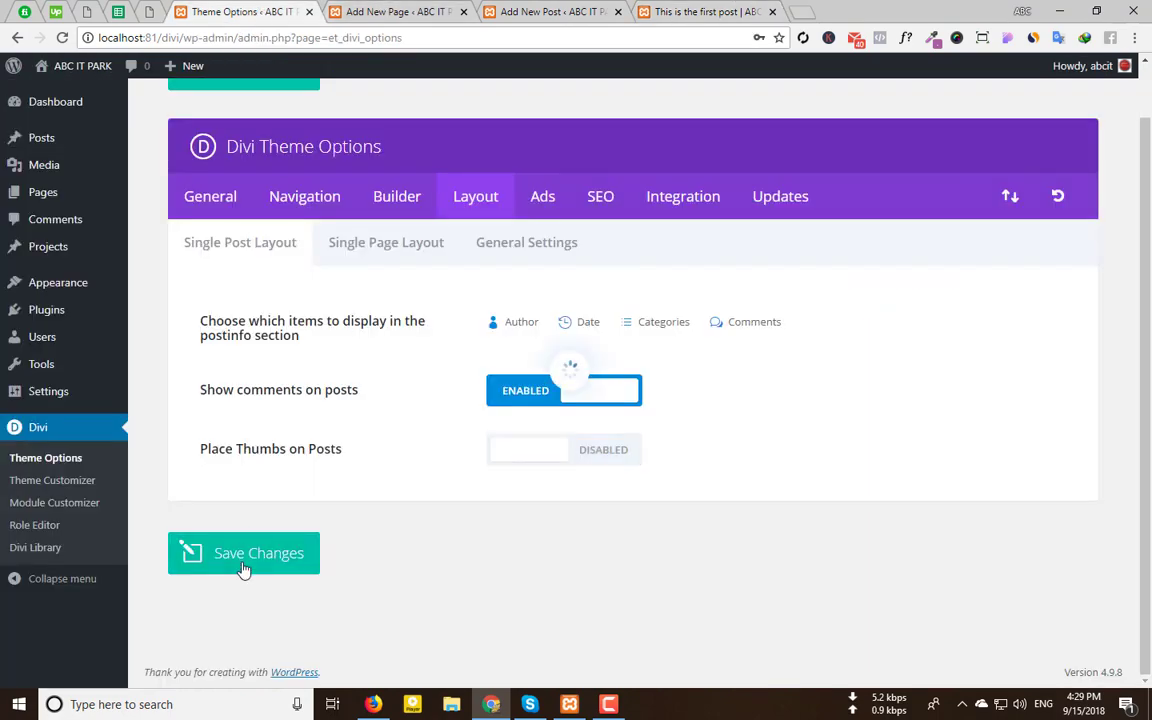
# Reload "This is the first post" and check the page for its featured image
pyautogui.click(700, 11)
pyautogui.click(62, 37)
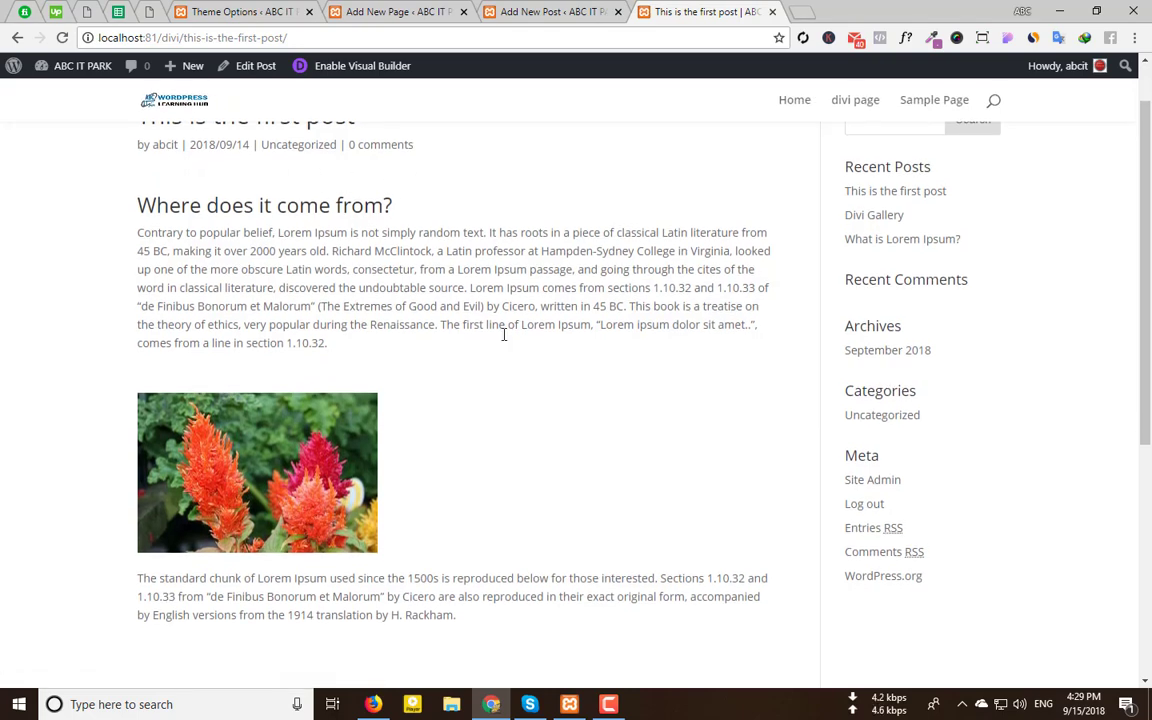
pyautogui.scroll(-4, 505, 340)
pyautogui.scroll(6, 497, 337)
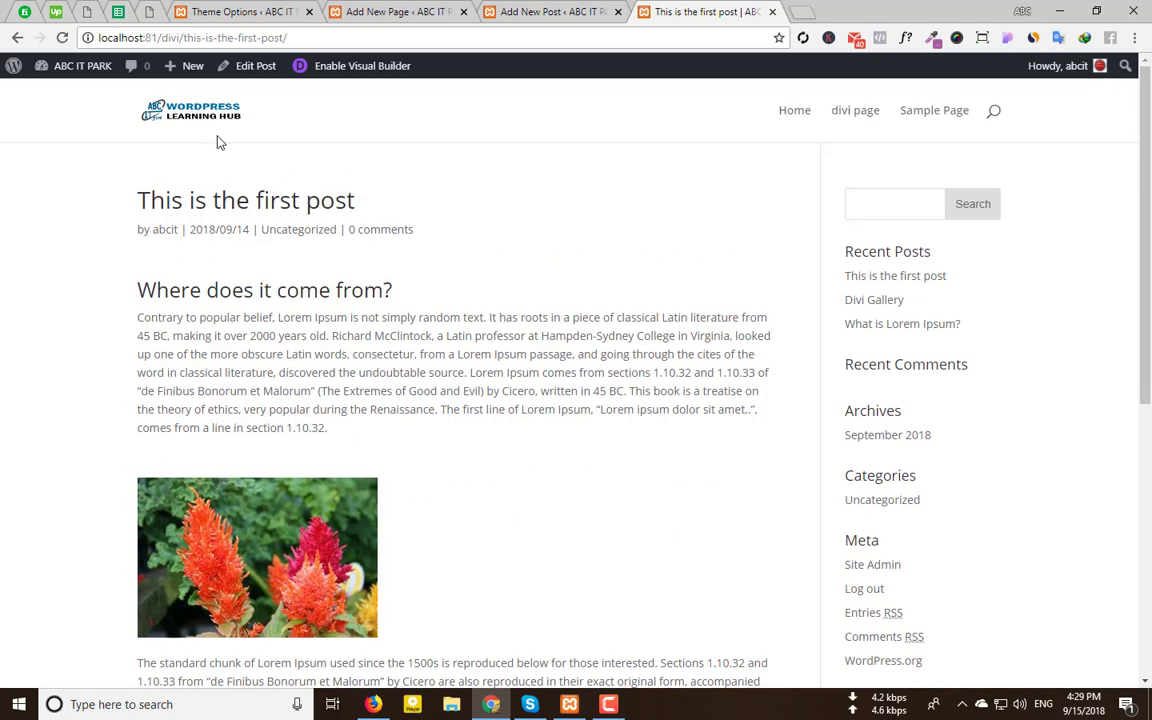
# Check the "What is Lorem Ipsum?" post for its featured image, compare it with the home page and return to the theme options
pyautogui.click(188, 102)
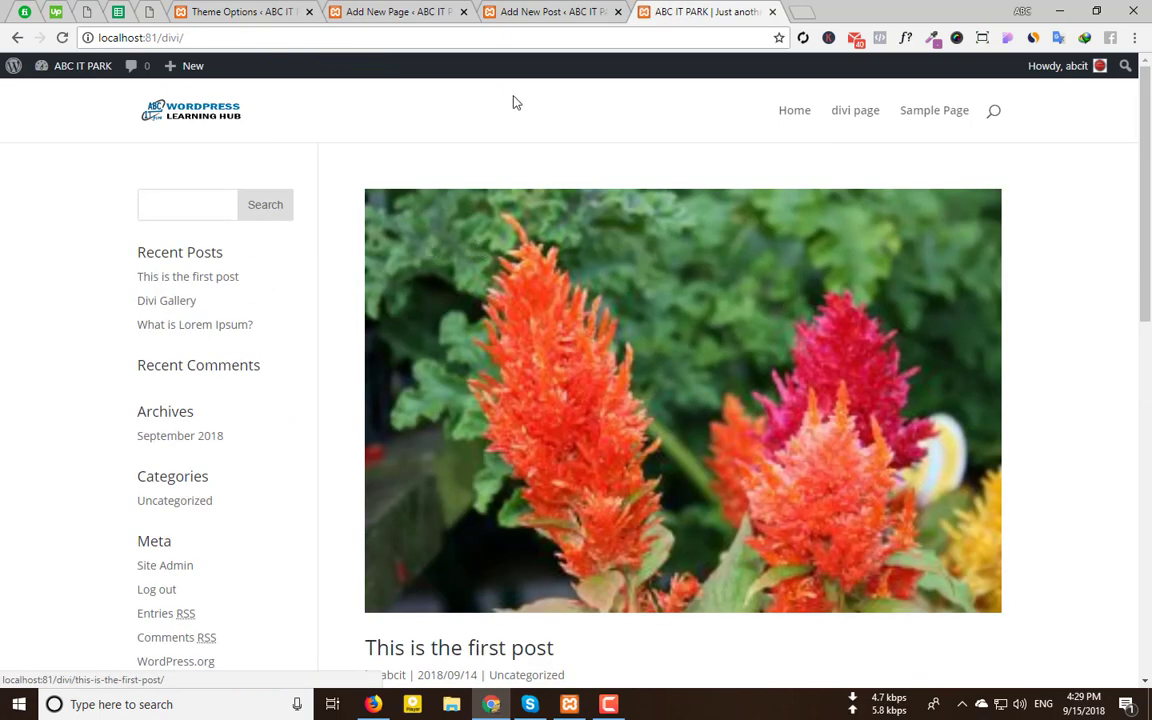
pyautogui.scroll(-9, 586, 252)
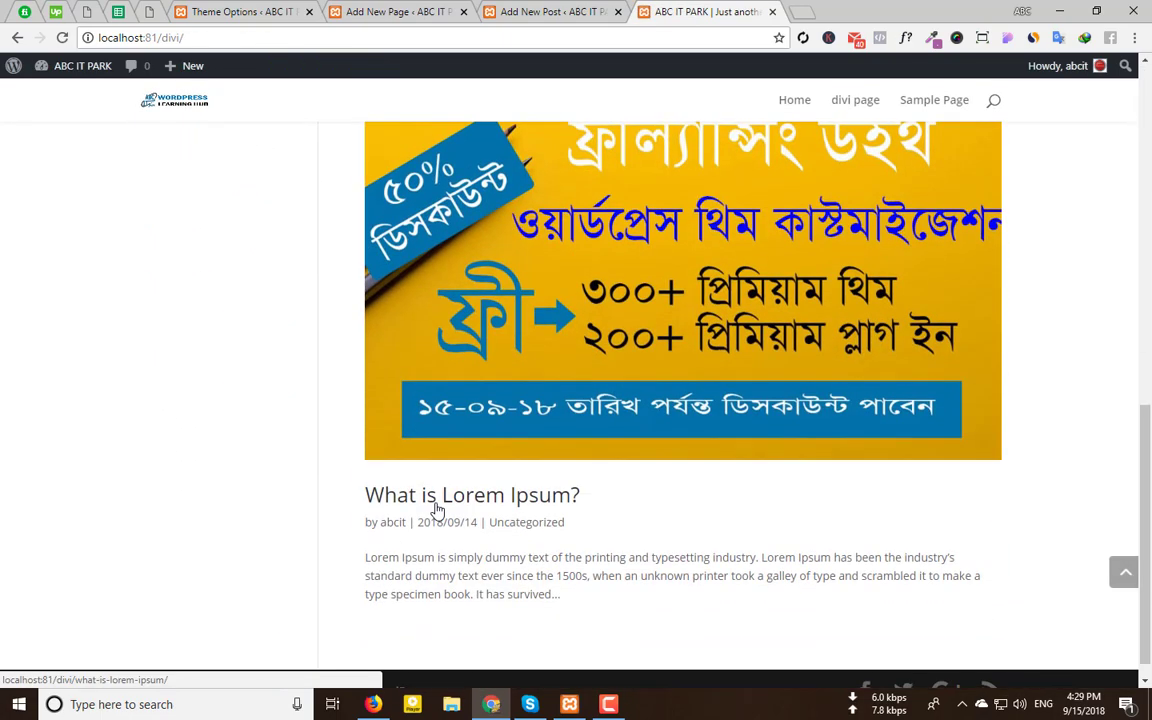
pyautogui.click(437, 508)
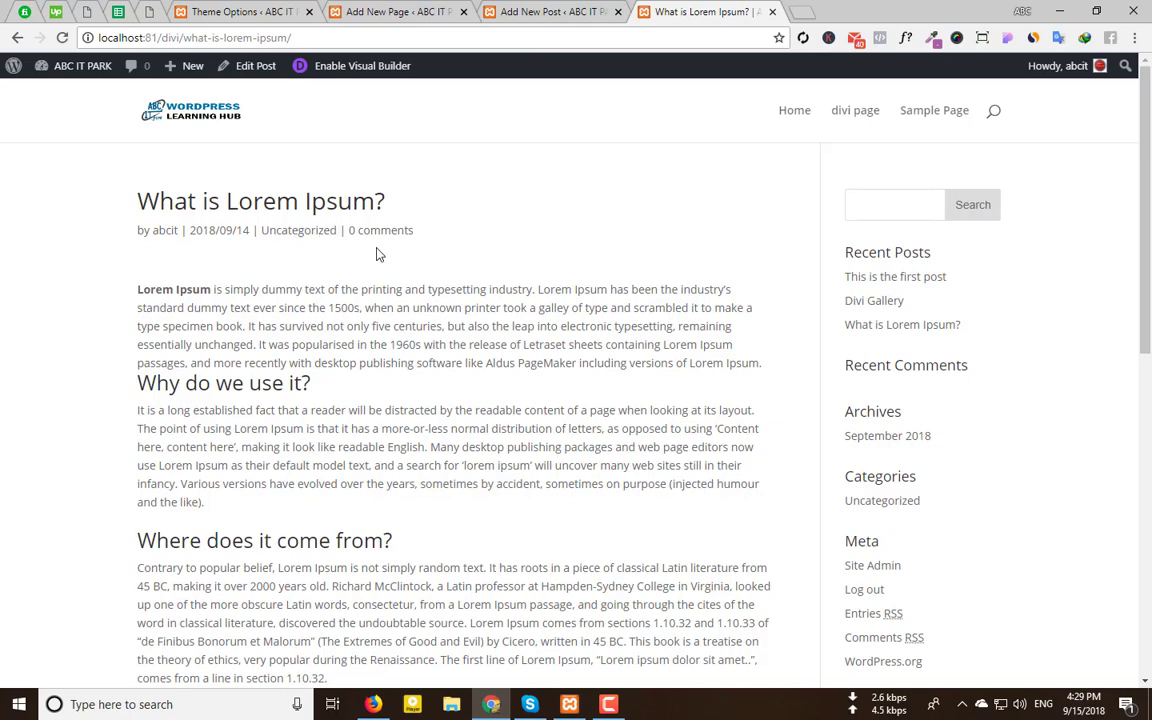
pyautogui.click(17, 37)
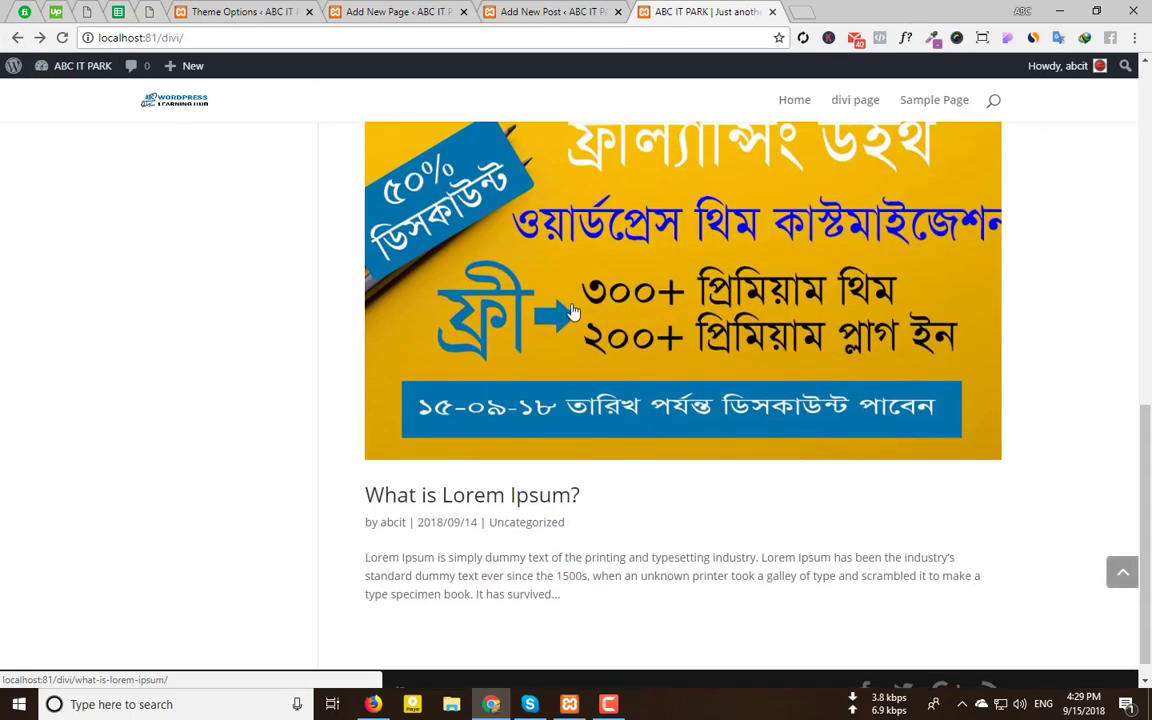
pyautogui.click(288, 10)
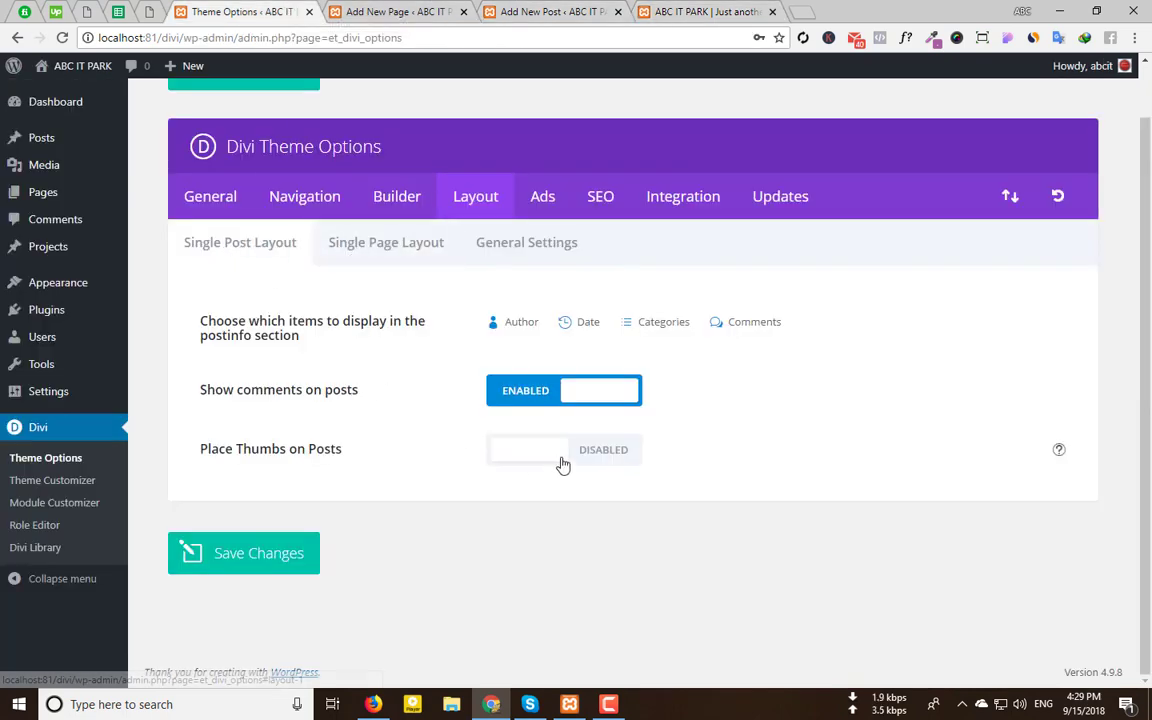
# Enable Place Thumbs on Posts in the Single Post Layout options and save the changes
pyautogui.click(602, 455)
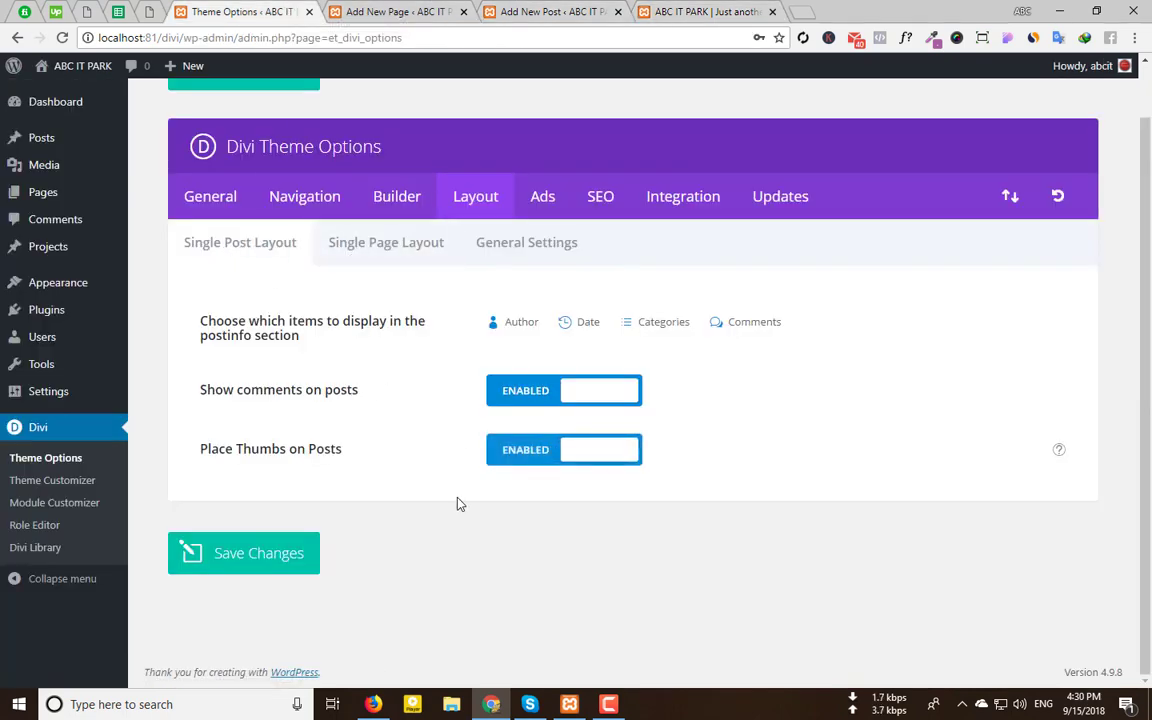
pyautogui.click(262, 548)
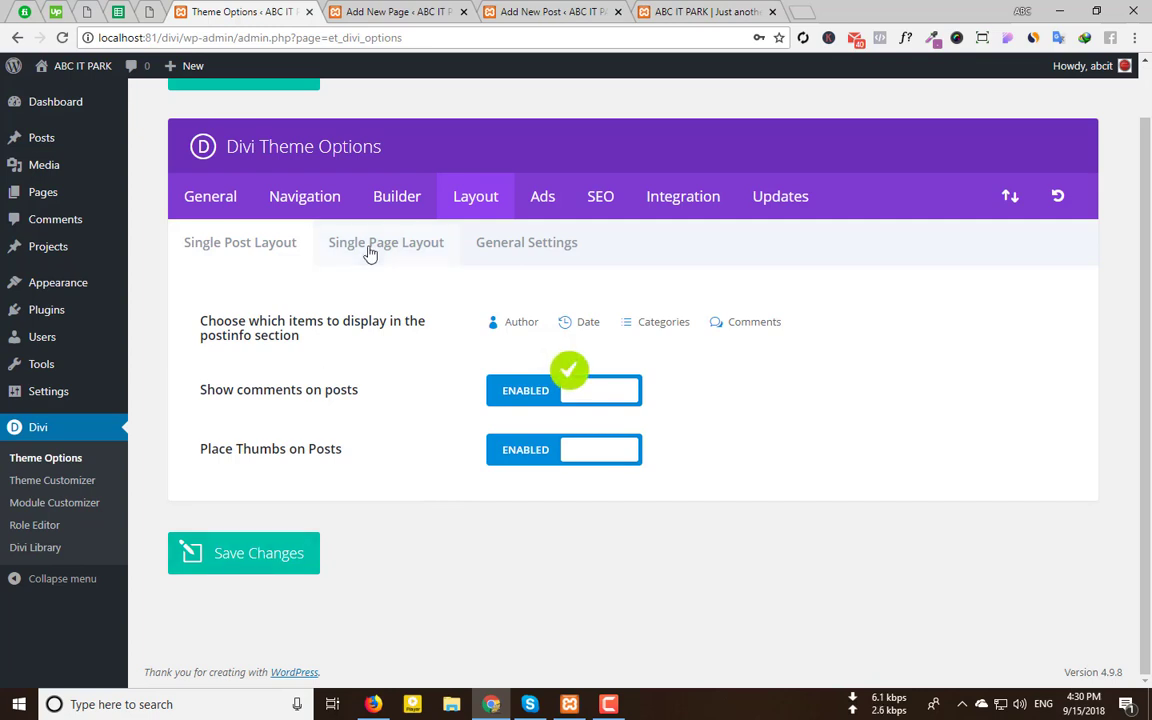
# Examine the Single Page Layout options and the General Settings of the theme's layout section
pyautogui.click(369, 246)
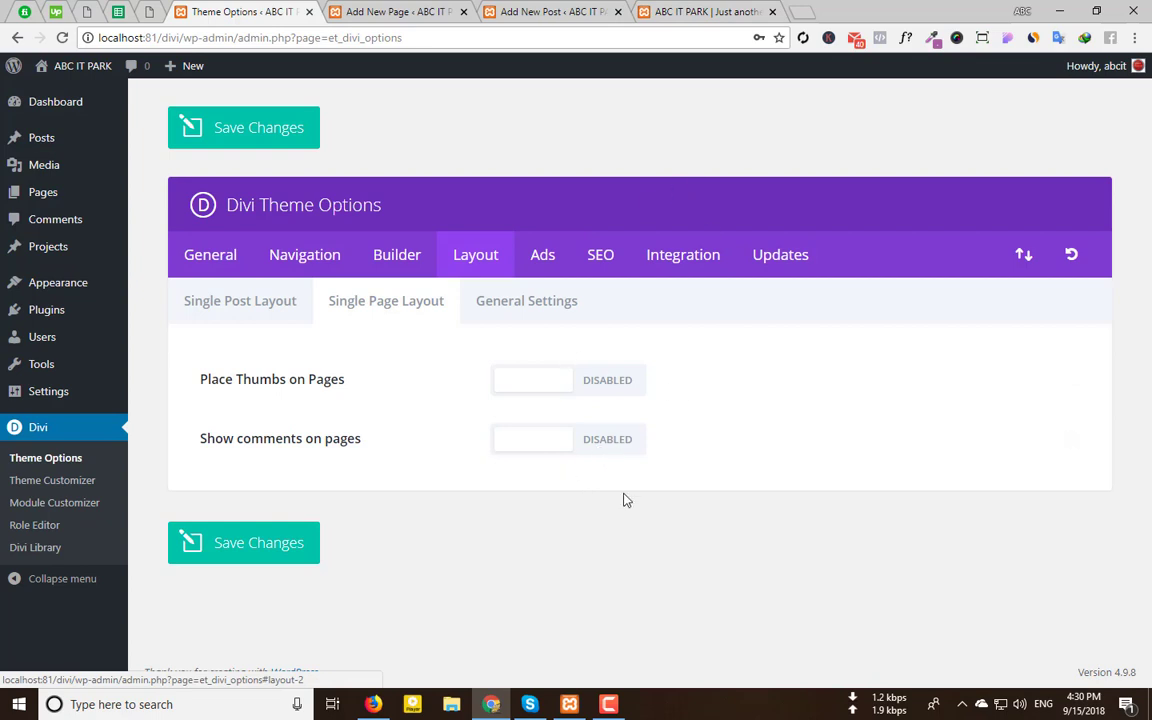
pyautogui.click(522, 314)
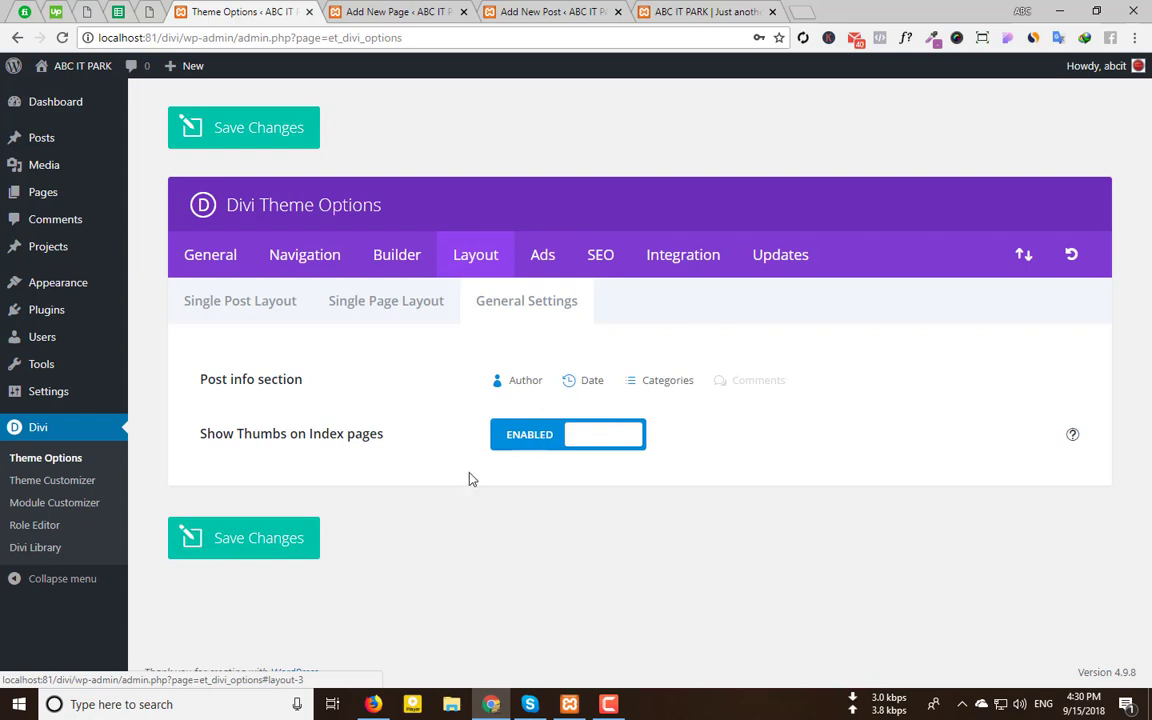
# Enable the Single Post 468x60 banner in the Ads options and read the help for its banner image field
pyautogui.click(532, 261)
pyautogui.scroll(-2, 290, 470)
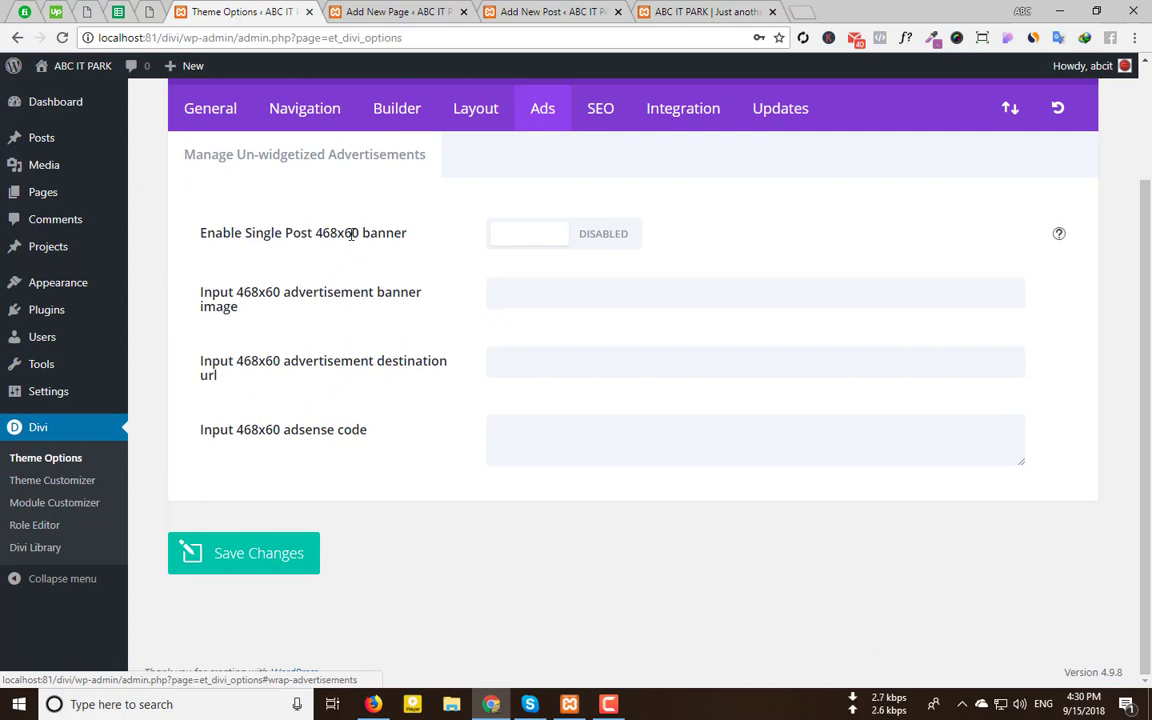
pyautogui.click(621, 236)
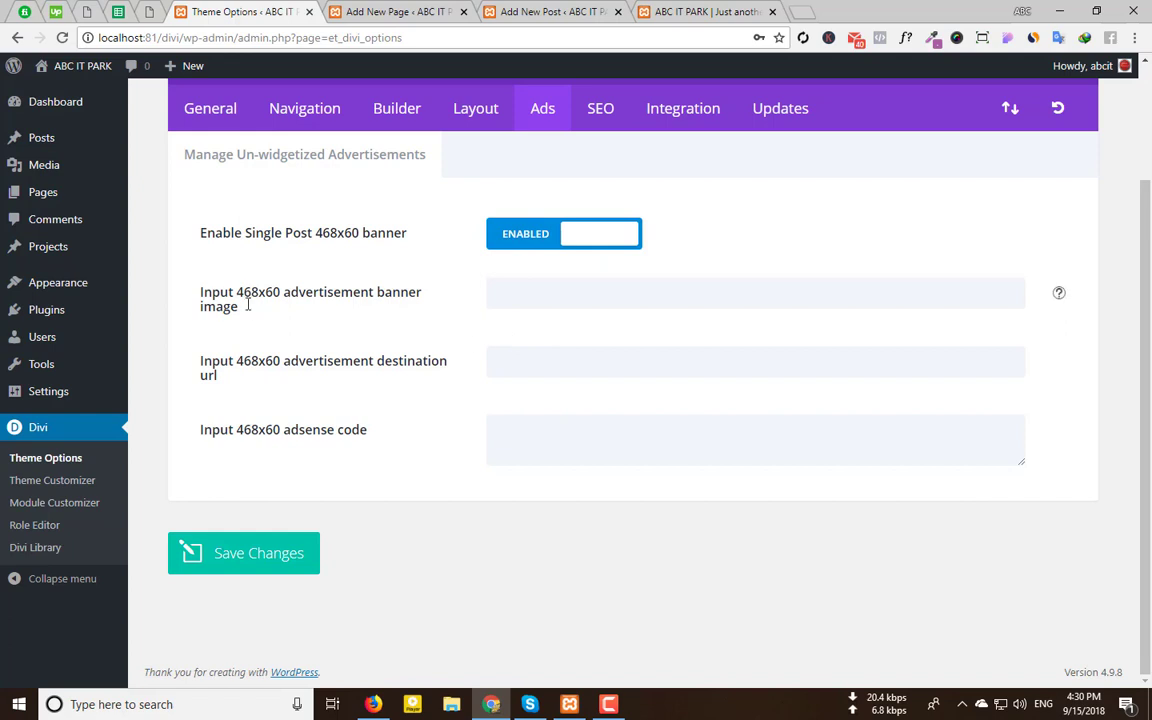
pyautogui.click(544, 301)
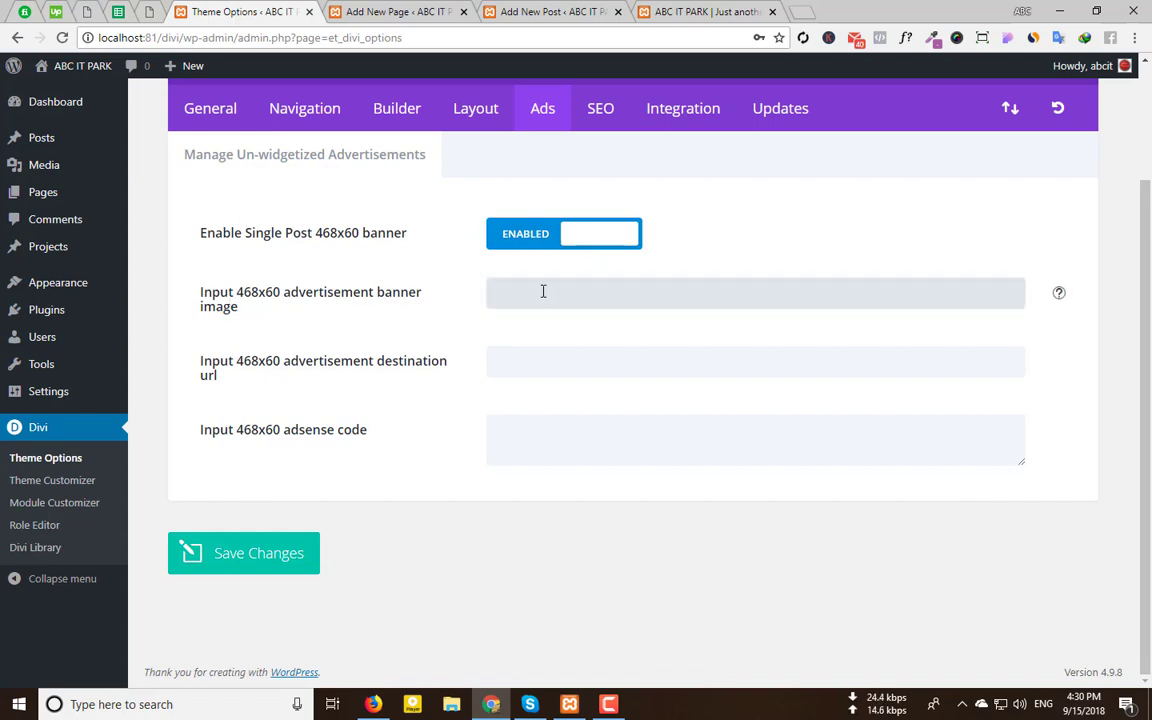
pyautogui.click(1058, 293)
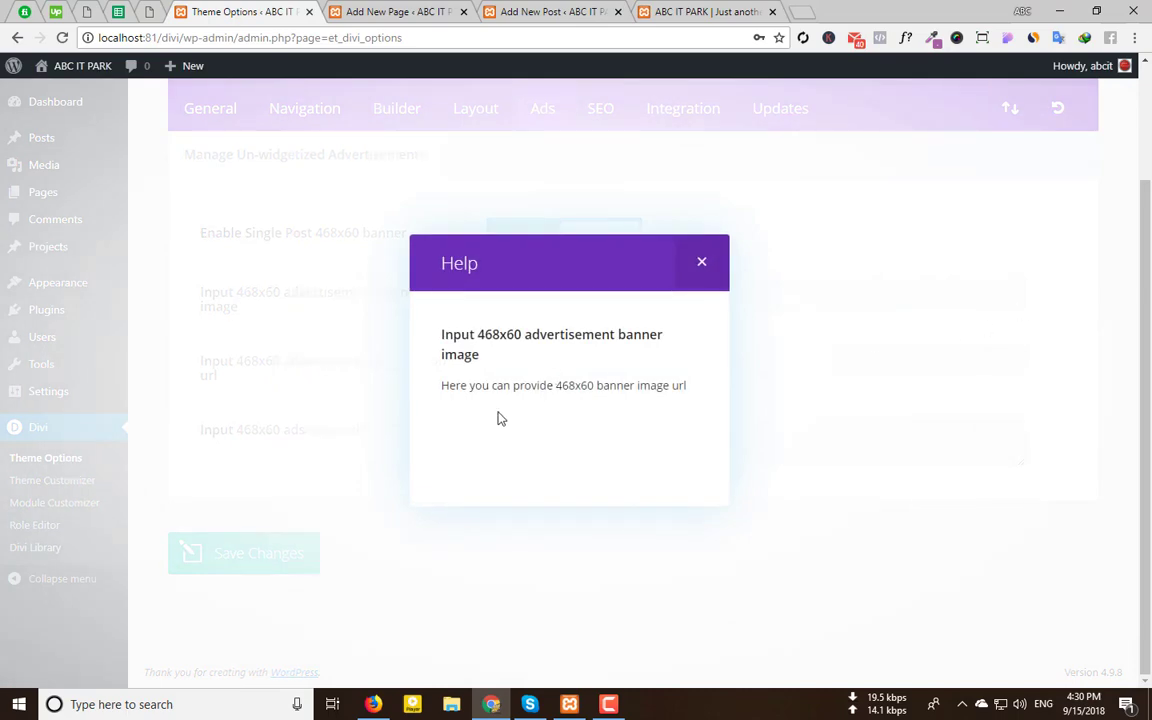
pyautogui.click(702, 262)
# Examine the 468x60 advertisement's banner image, destination URL and AdSense code fields
pyautogui.click(550, 298)
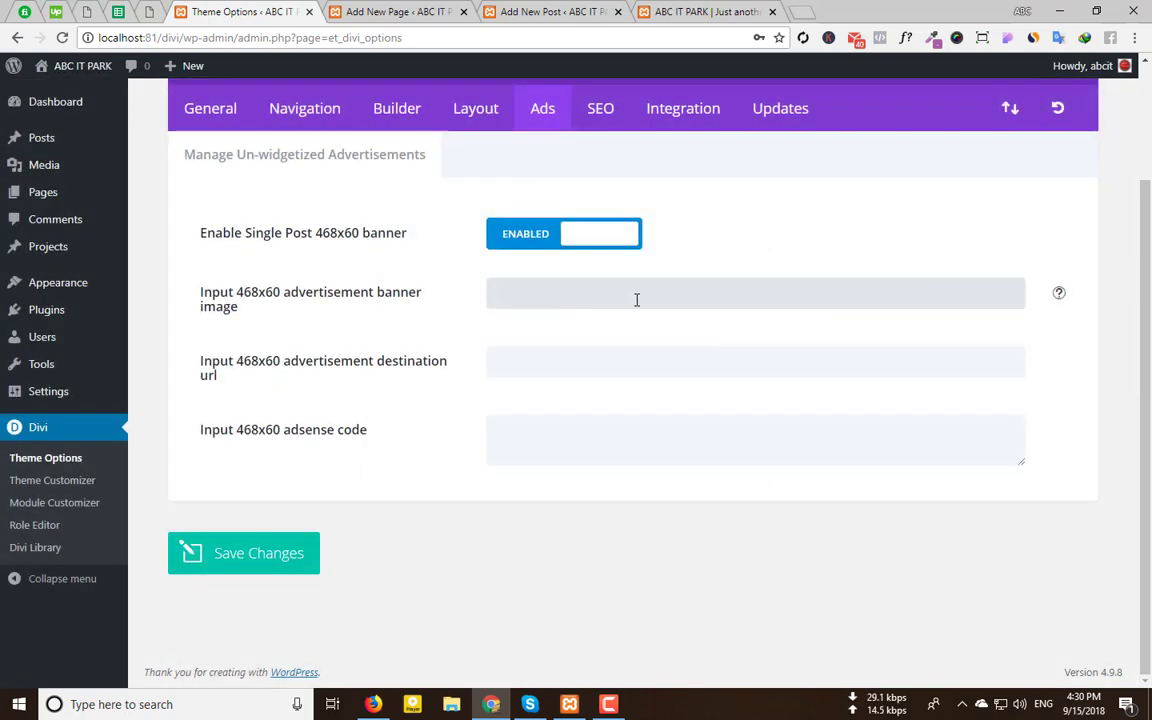
pyautogui.click(492, 363)
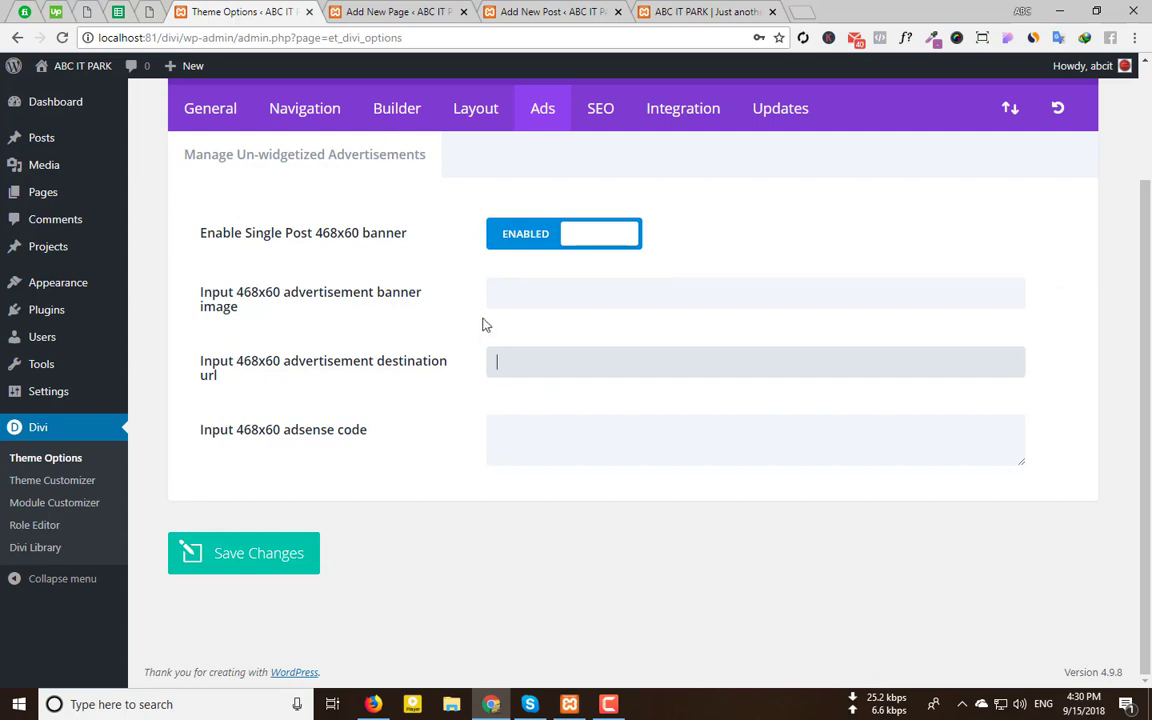
pyautogui.click(506, 293)
pyautogui.click(507, 361)
pyautogui.click(538, 292)
pyautogui.click(530, 360)
pyautogui.doubleClick(245, 431)
pyautogui.click(520, 434)
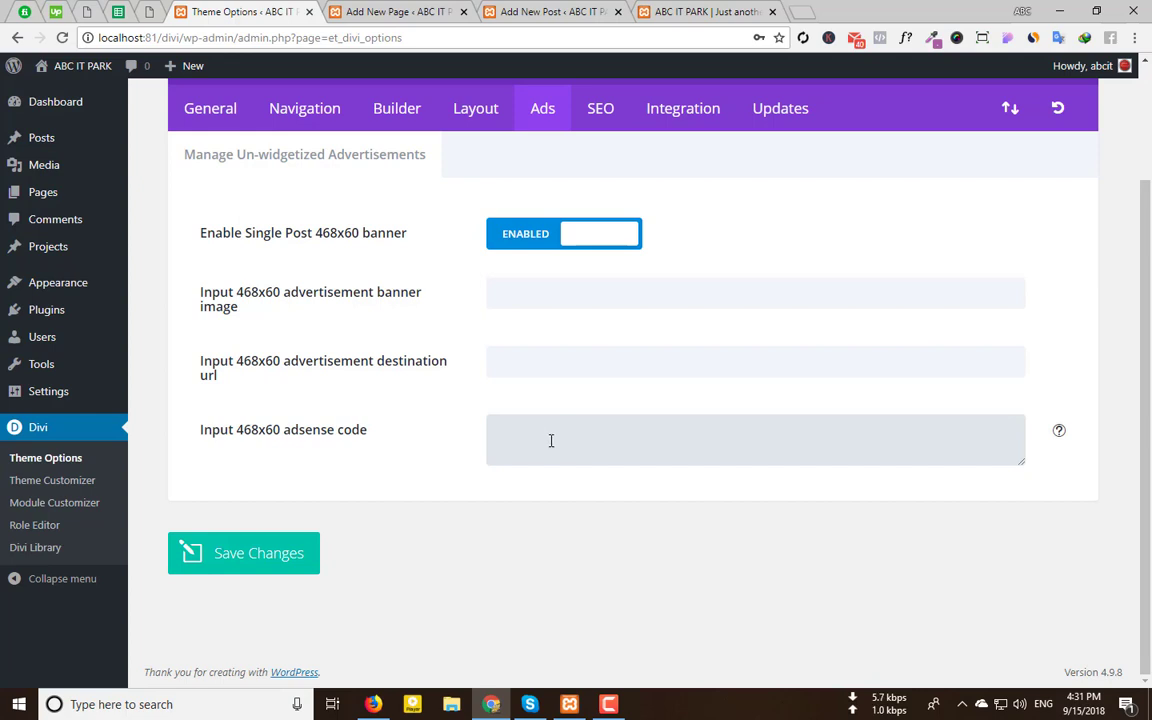
# Save the Ads options and switch the Single Post 468x60 banner back to disabled
pyautogui.click(253, 553)
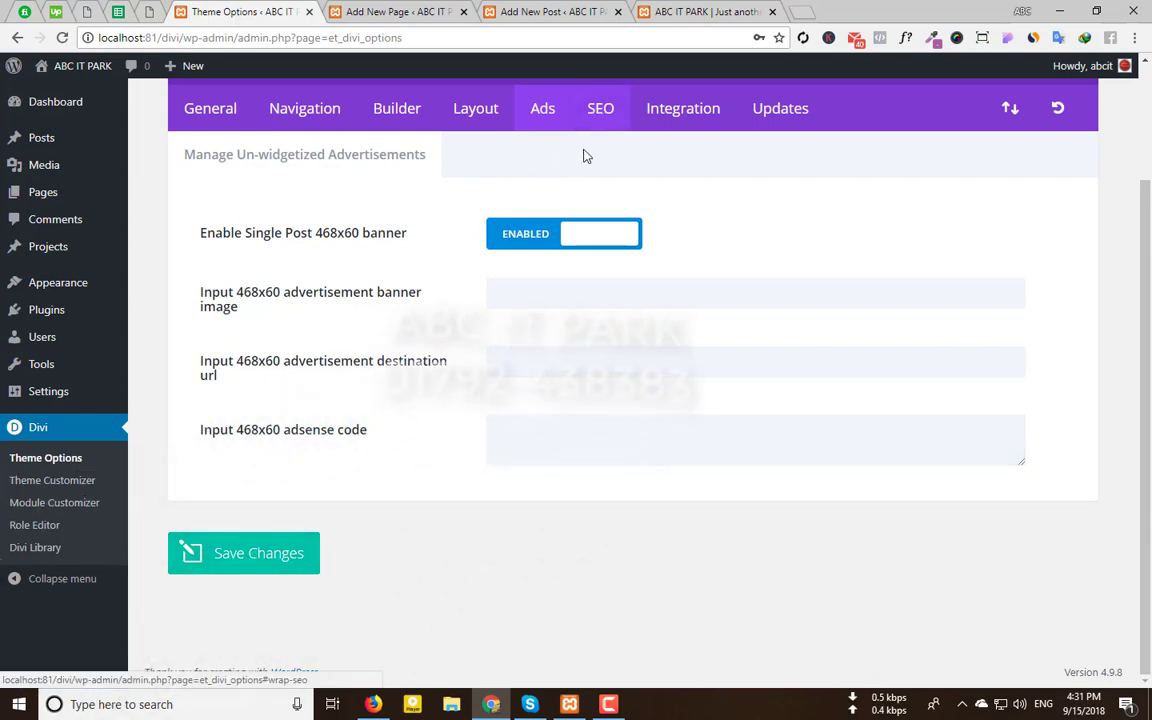
pyautogui.click(537, 232)
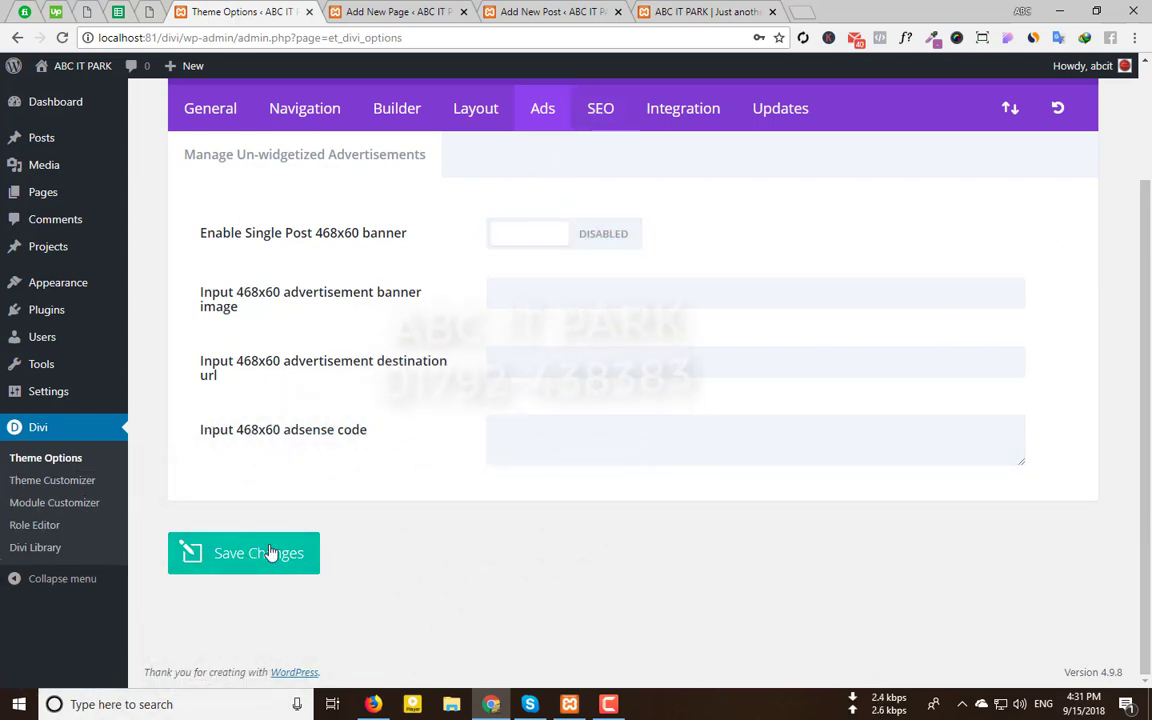
# Examine the Homepage, Single Post Page and Index Page SEO options, including the homepage title, description and keyword fields
pyautogui.click(600, 110)
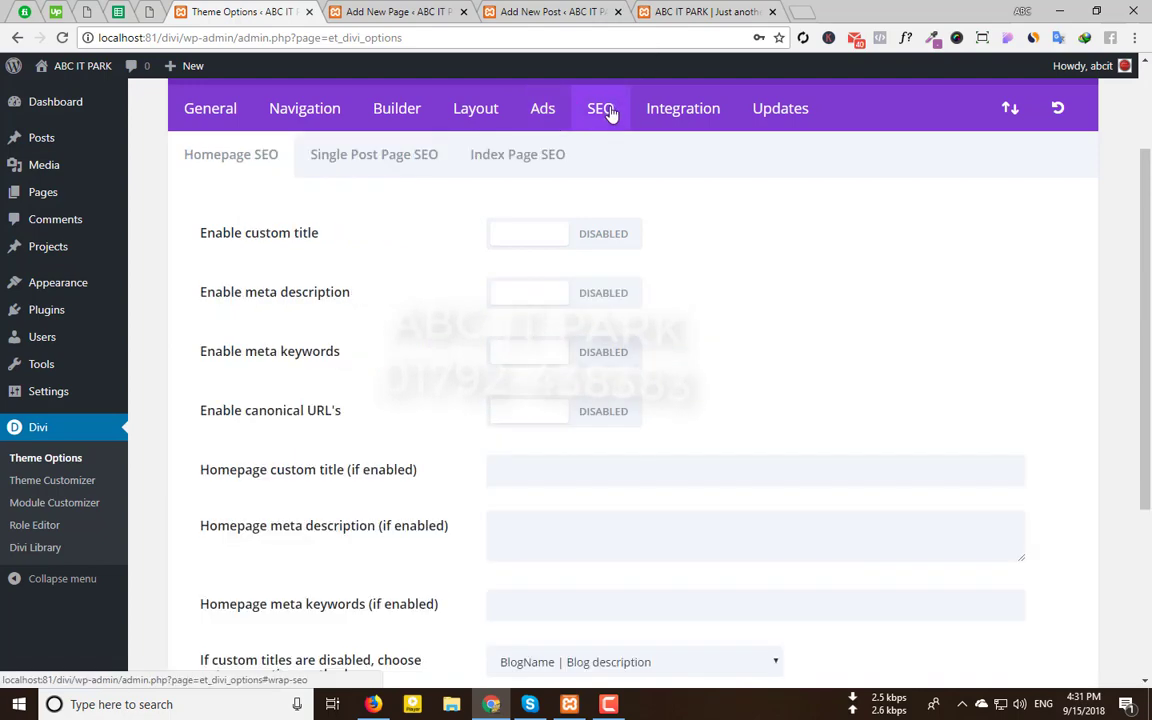
pyautogui.scroll(-3, 326, 367)
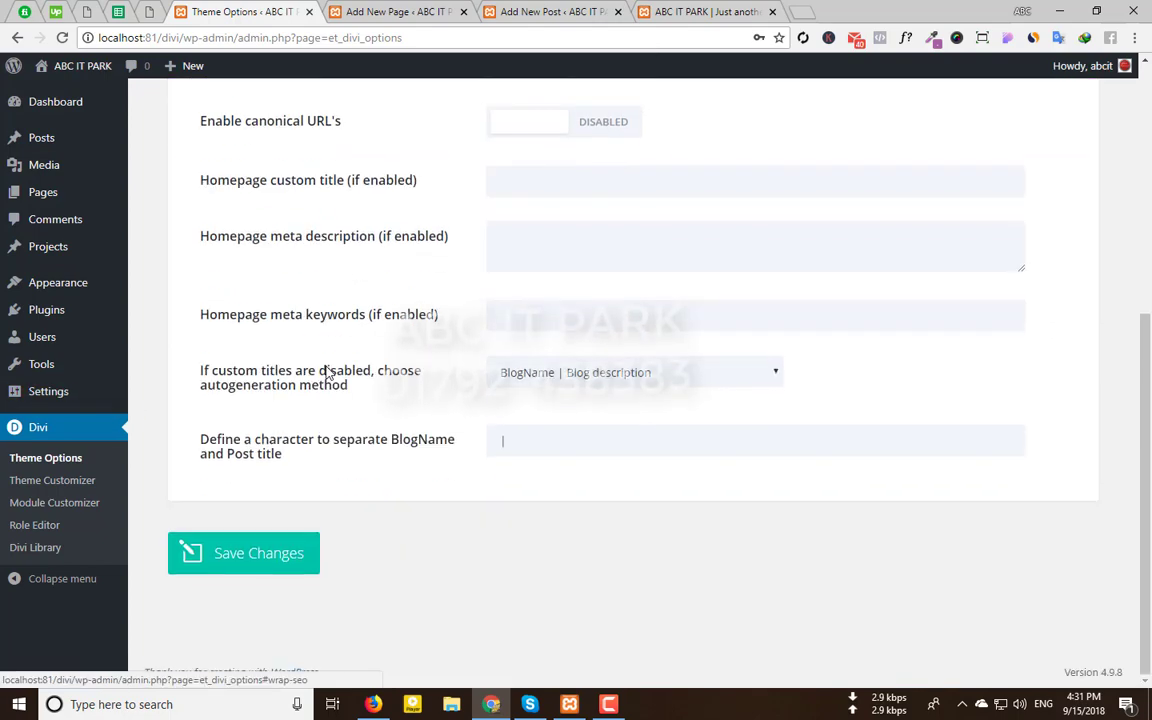
pyautogui.scroll(5, 326, 367)
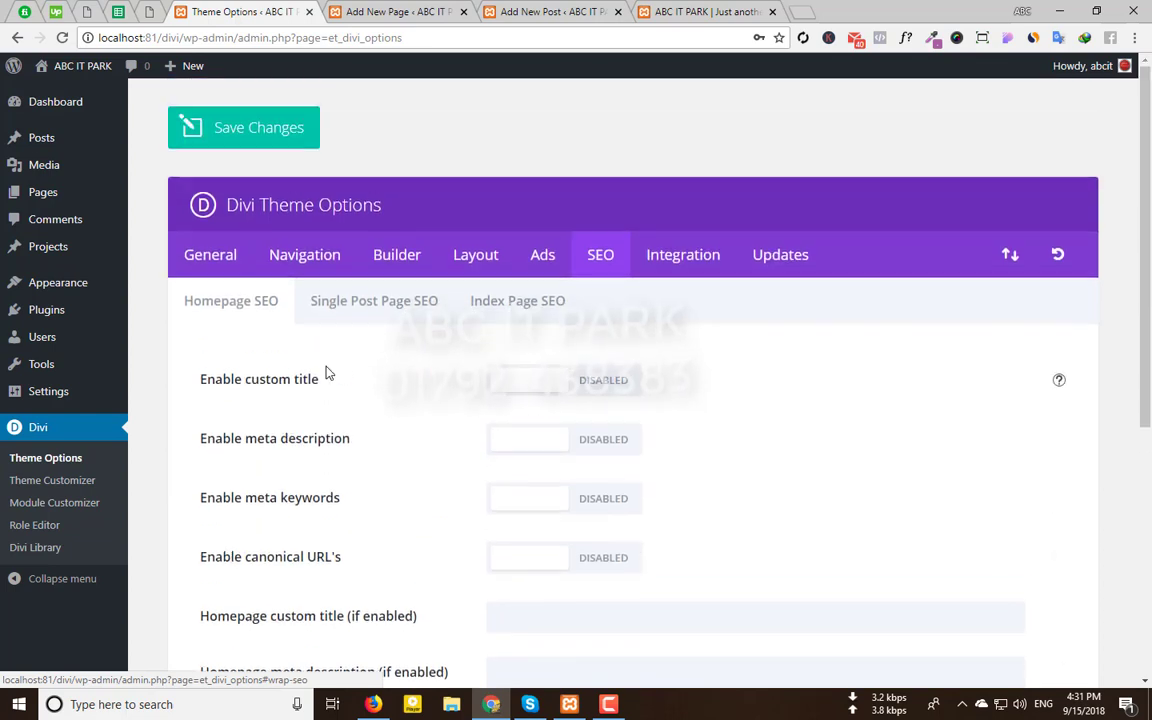
pyautogui.click(348, 309)
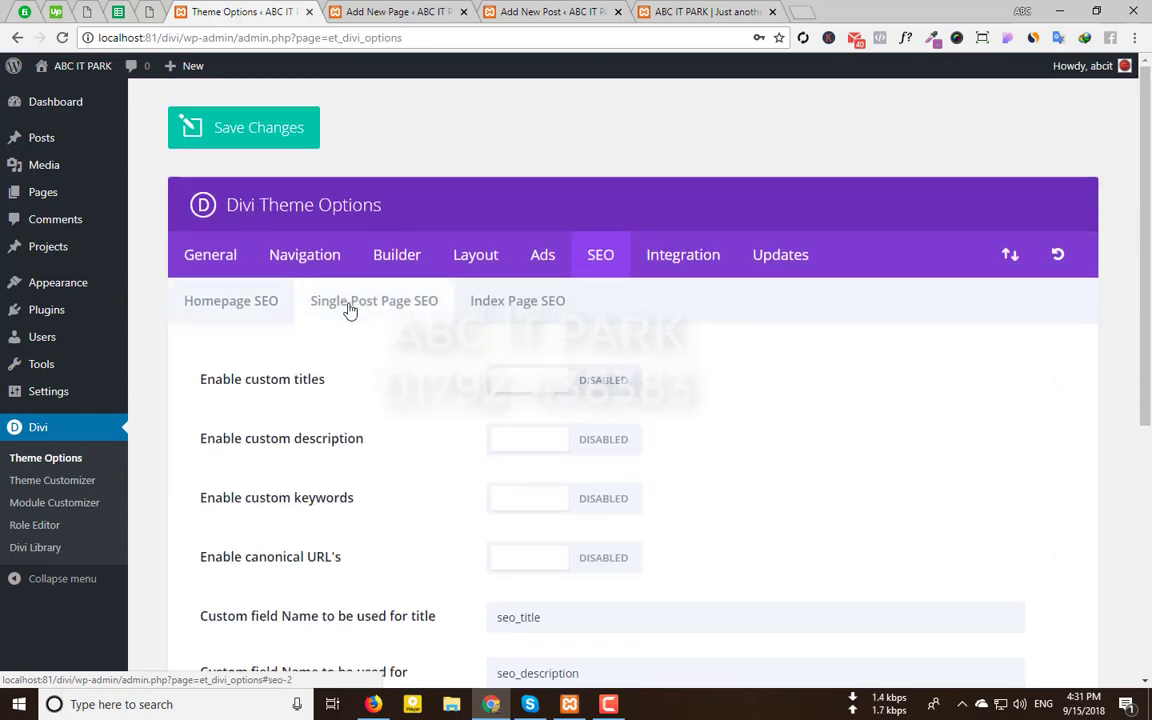
pyautogui.click(535, 310)
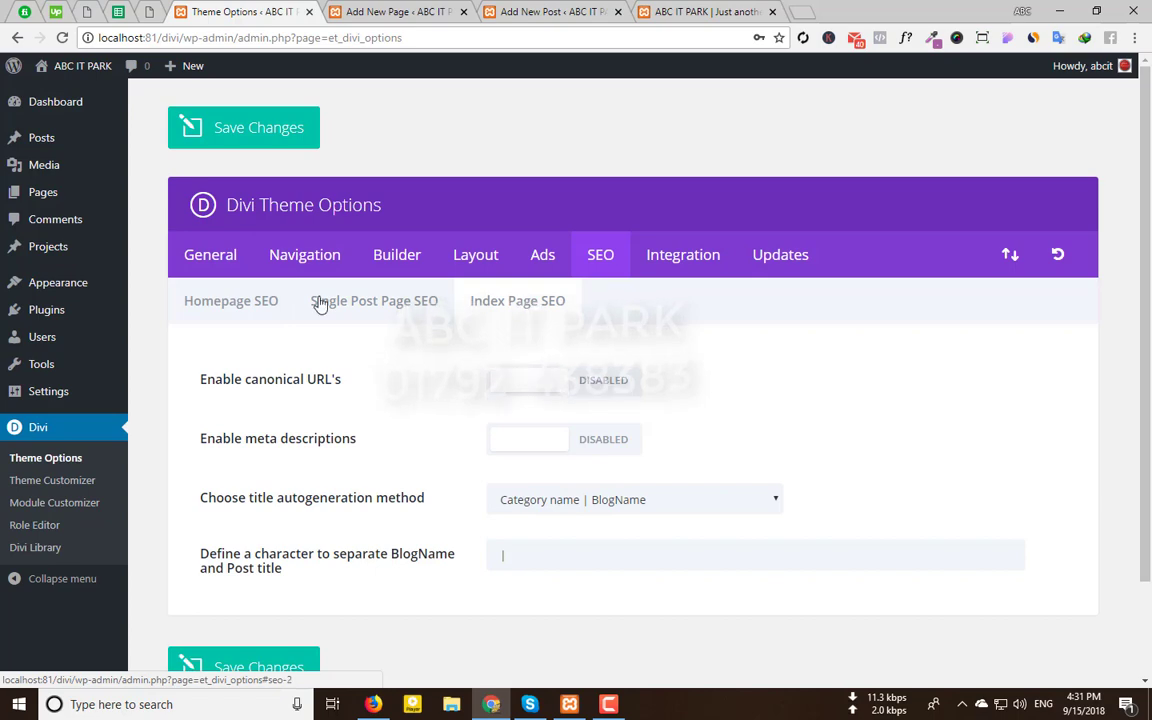
pyautogui.click(231, 300)
pyautogui.scroll(-3, 530, 436)
pyautogui.scroll(-2, 494, 524)
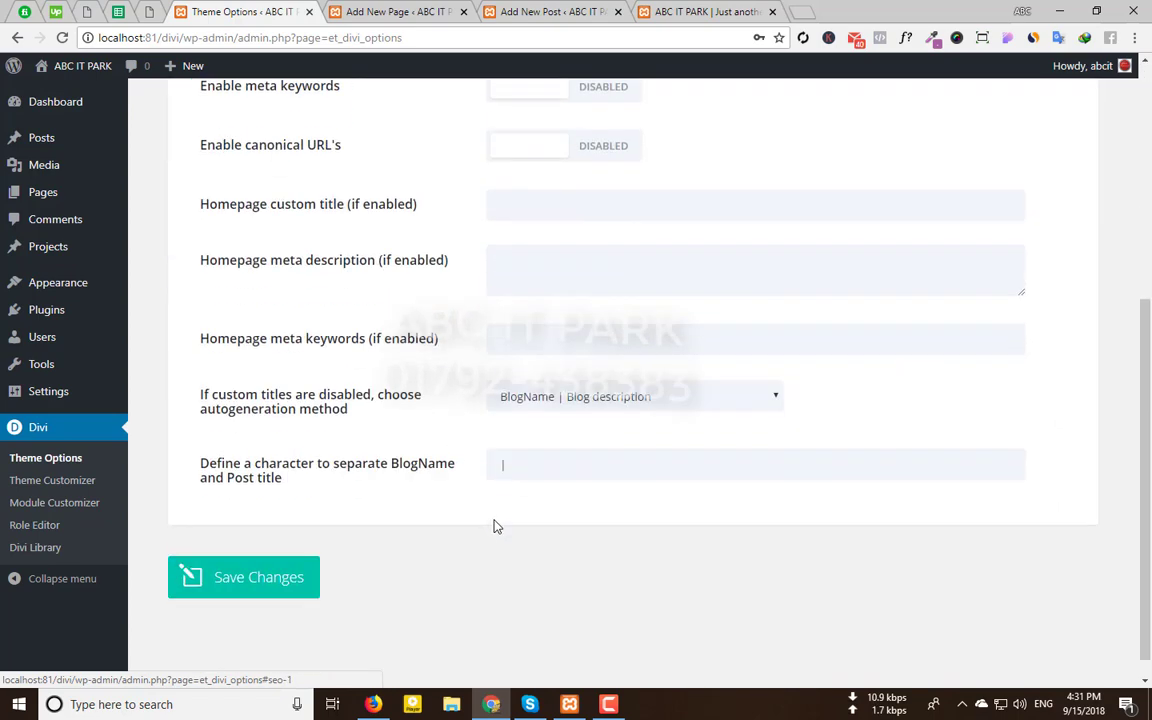
pyautogui.scroll(5, 493, 500)
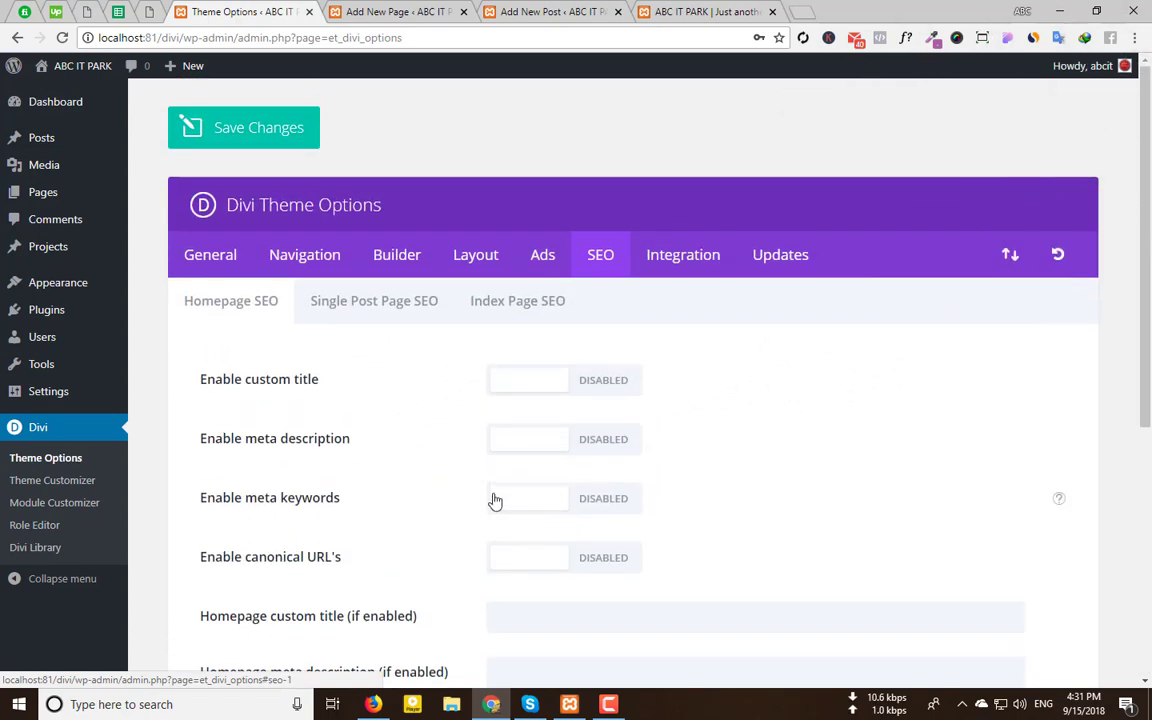
pyautogui.scroll(-3, 493, 500)
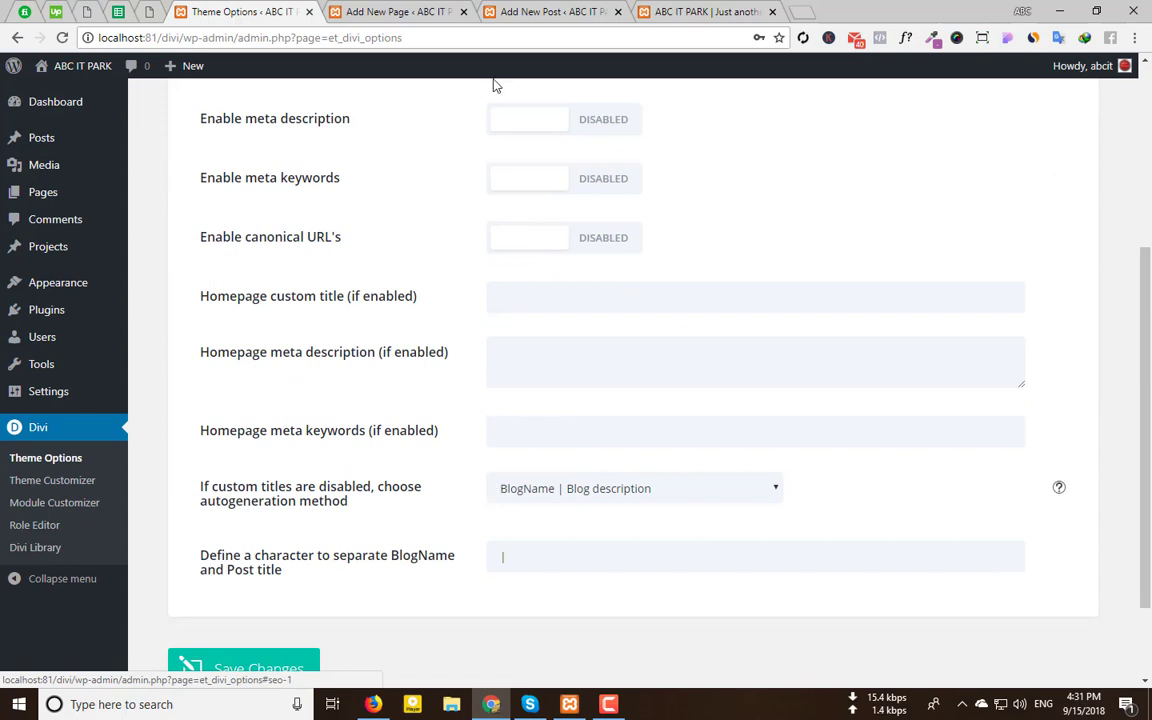
pyautogui.scroll(3, 493, 86)
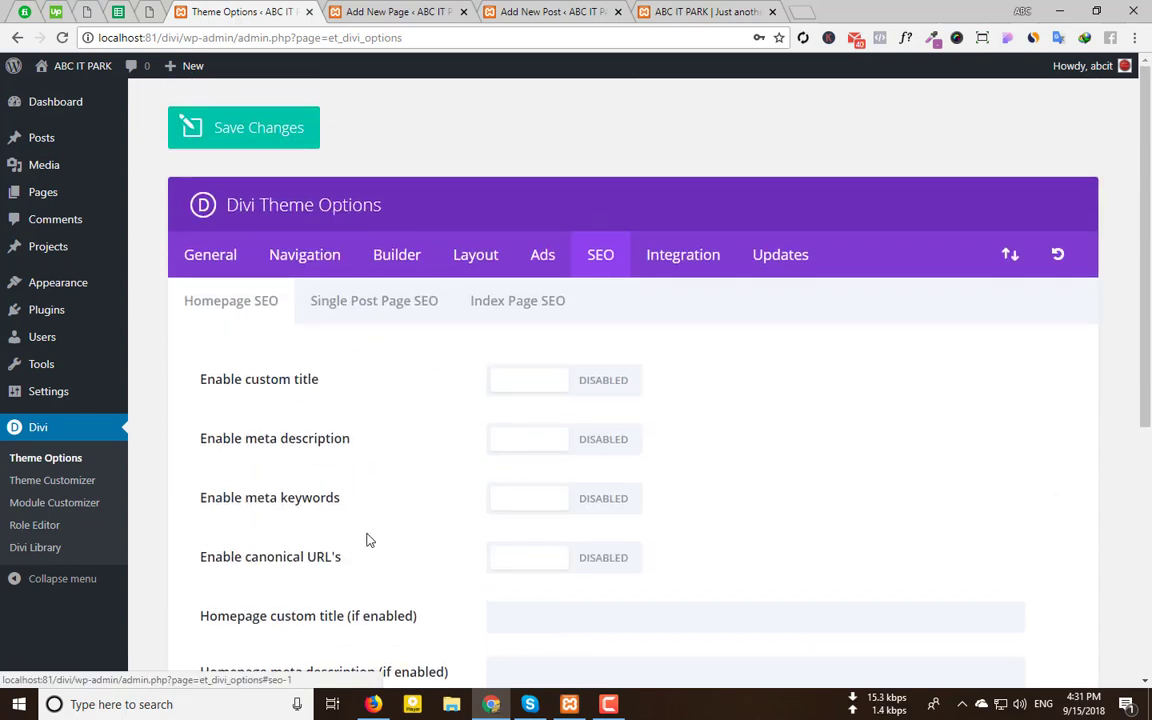
# Look through the Code Integration options and the code fields for the blog's head and body
pyautogui.click(690, 263)
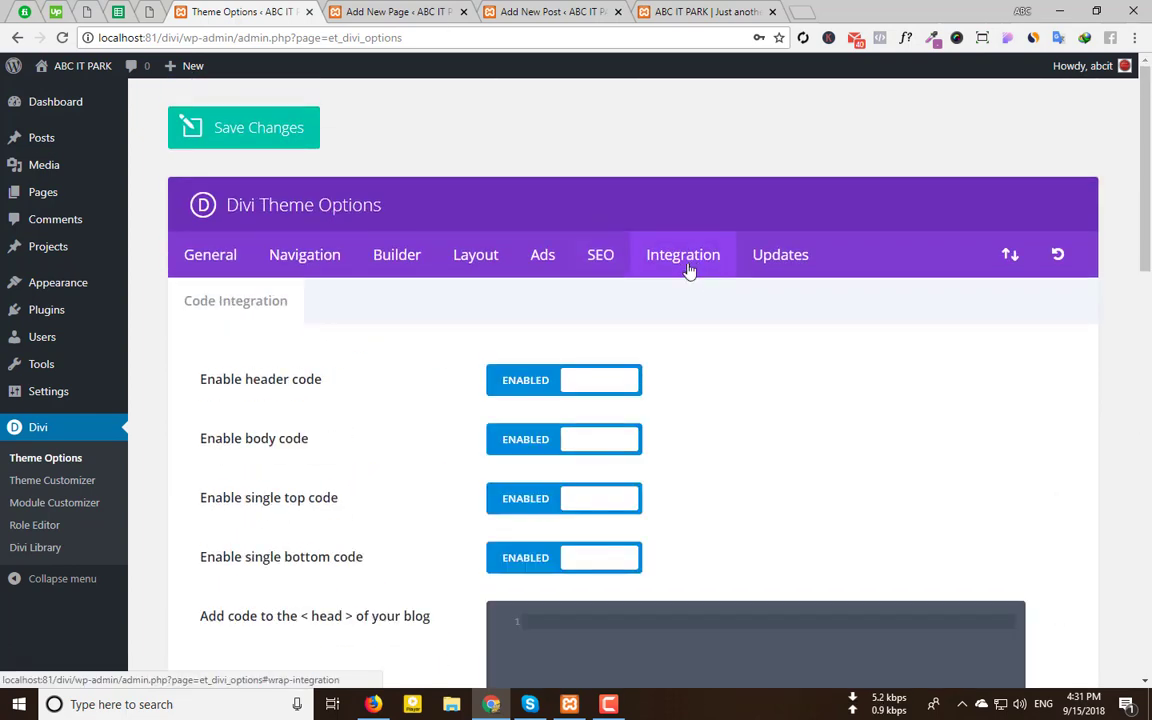
pyautogui.scroll(-2, 687, 505)
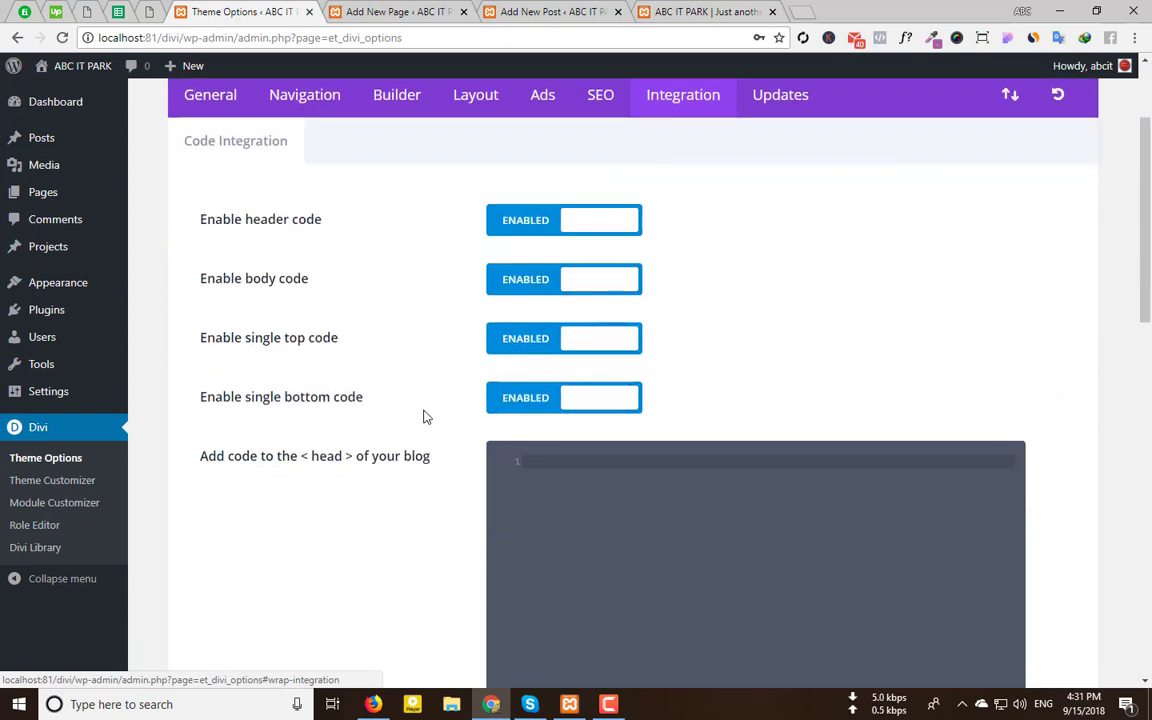
pyautogui.scroll(-10, 612, 480)
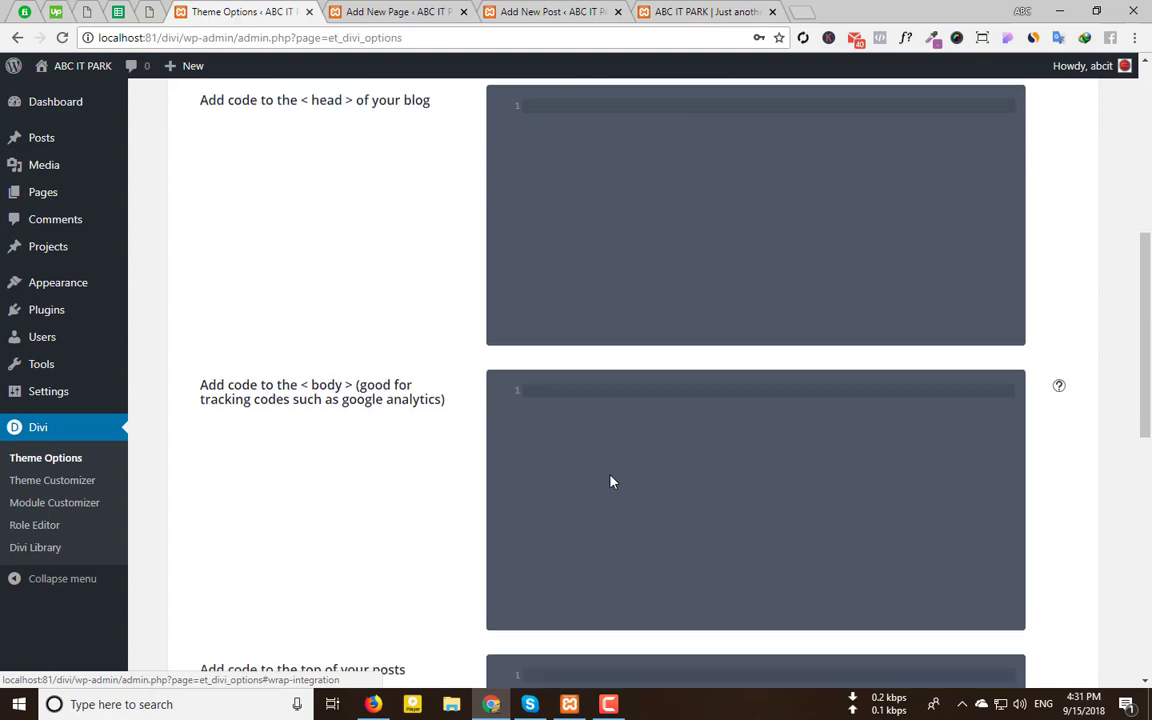
pyautogui.scroll(15, 820, 362)
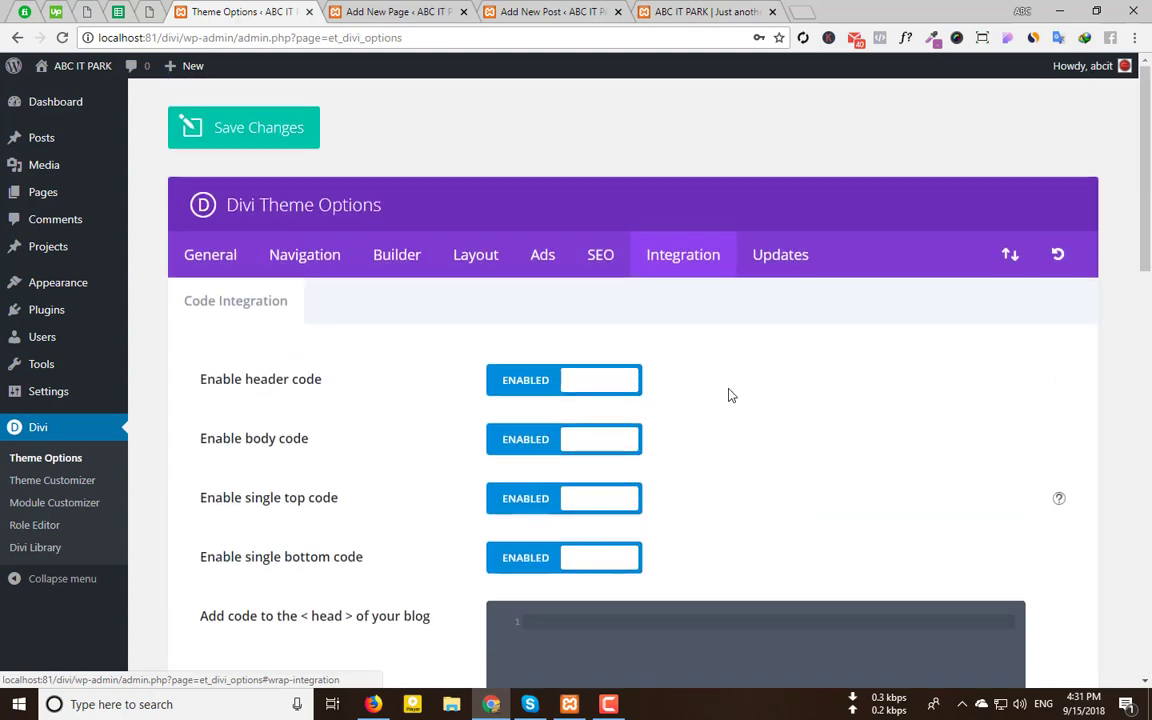
# Disable the header, body and single top code options, and enable all three again
pyautogui.click(508, 380)
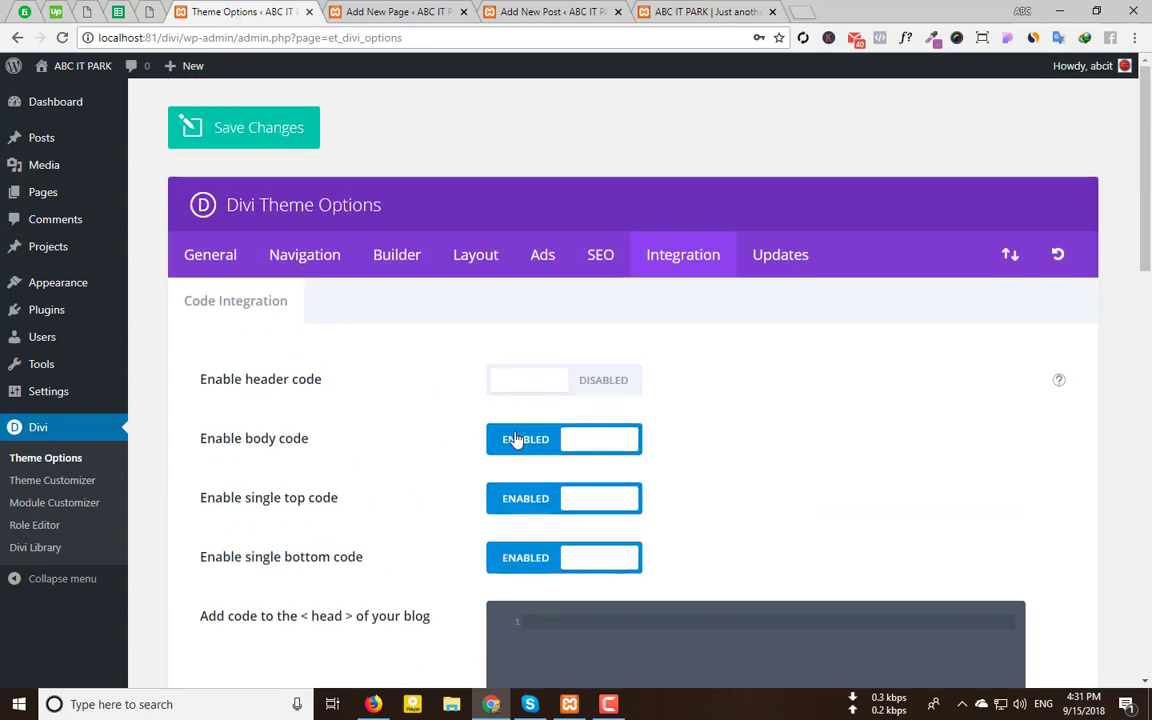
pyautogui.click(510, 439)
pyautogui.click(519, 501)
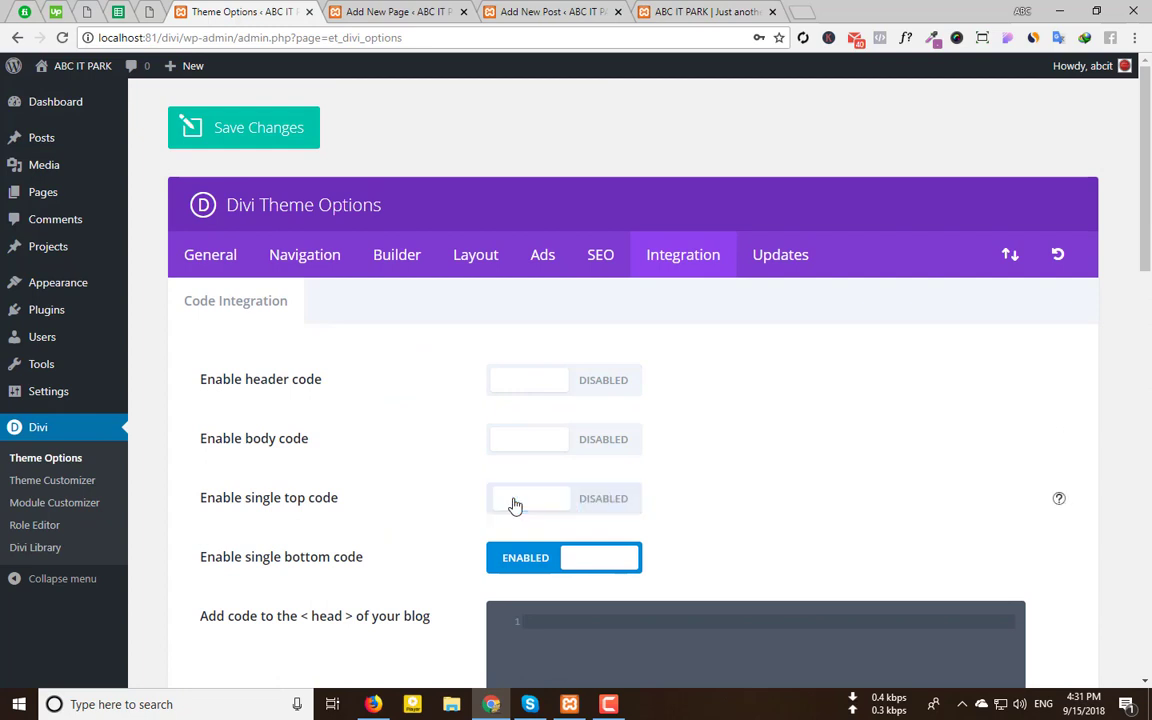
pyautogui.click(597, 388)
pyautogui.click(603, 438)
pyautogui.click(609, 500)
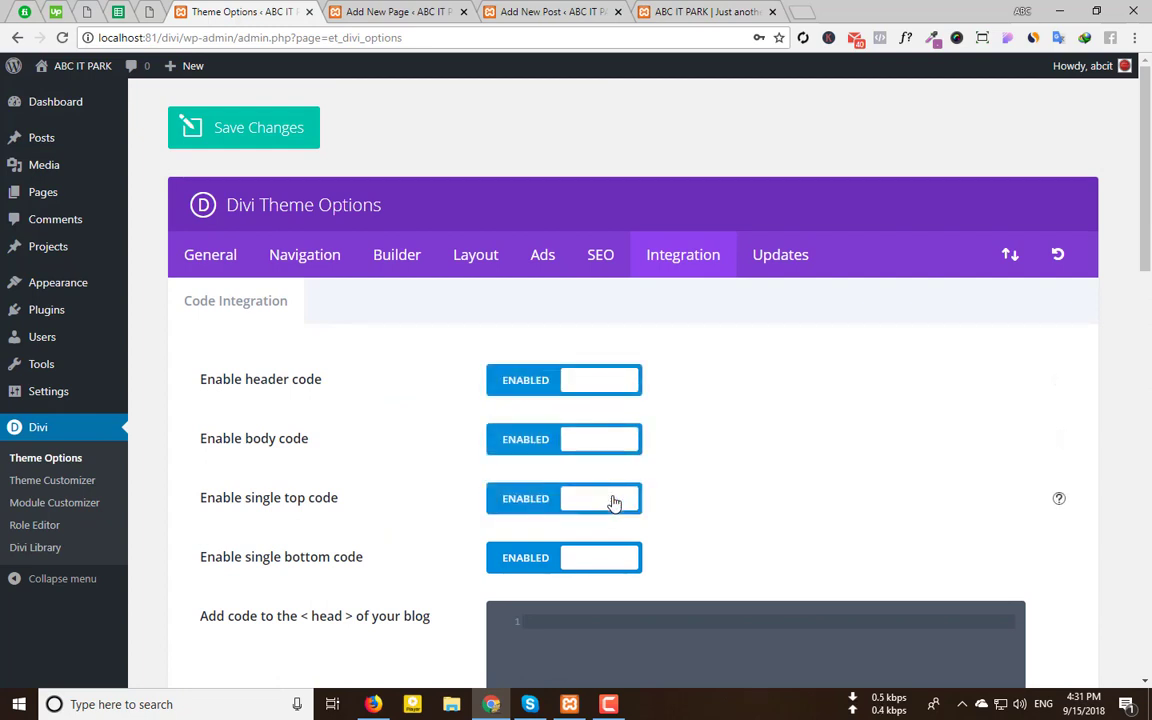
# Compare the code enabling switches with the code fields for the blog's head, body and top of posts
pyautogui.scroll(-2, 345, 294)
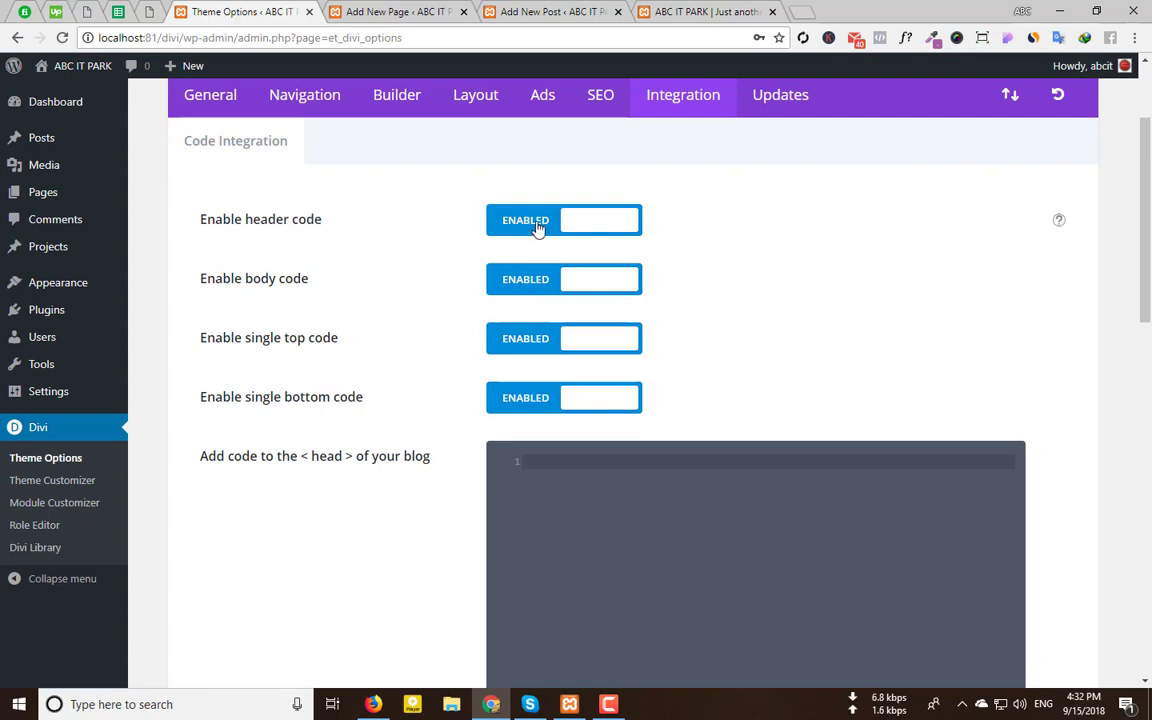
pyautogui.scroll(-2, 571, 404)
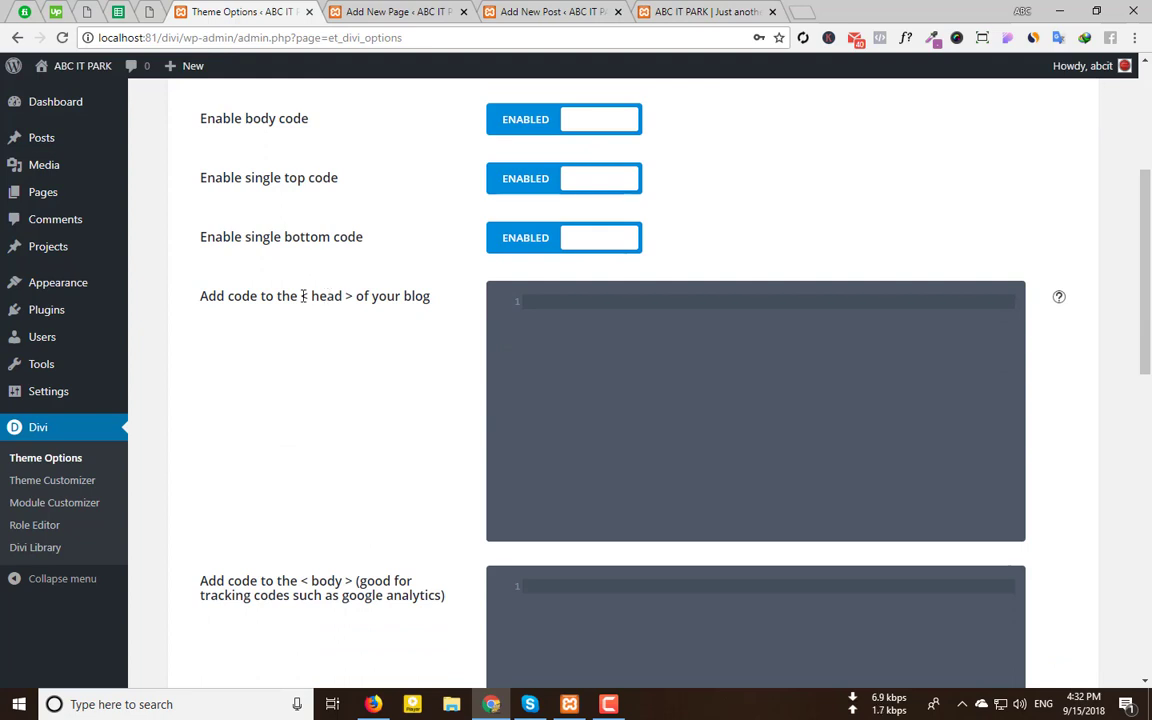
pyautogui.moveTo(301, 295); pyautogui.dragTo(358, 296)
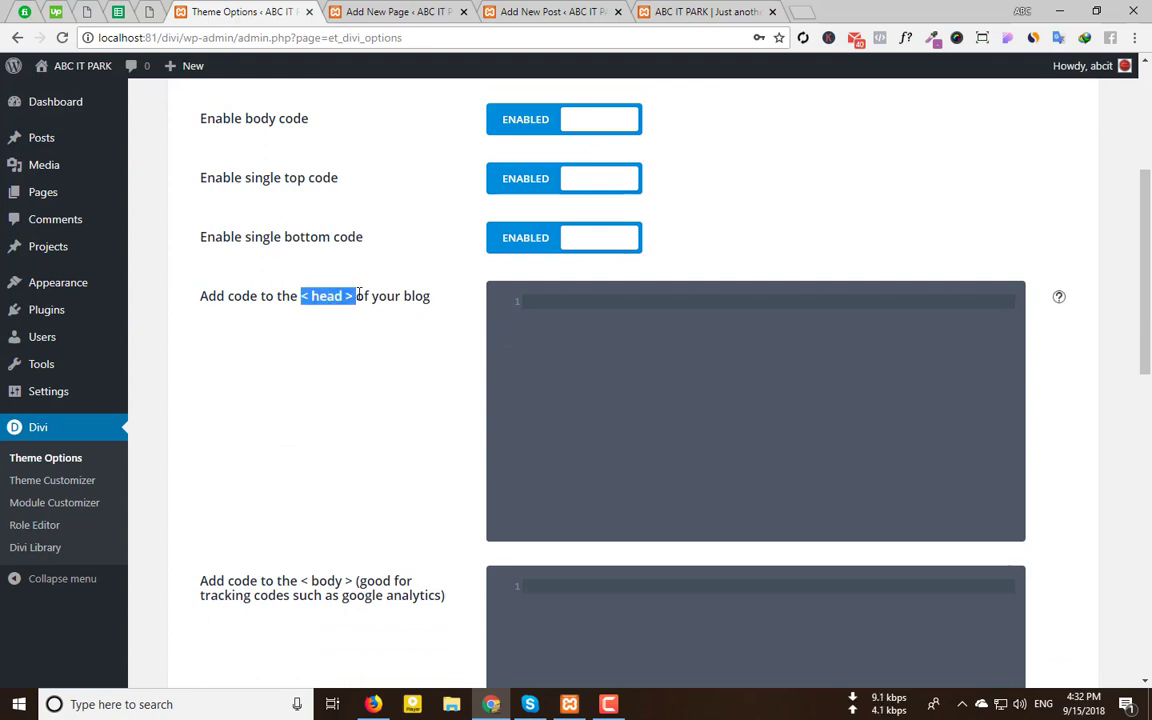
pyautogui.click(561, 301)
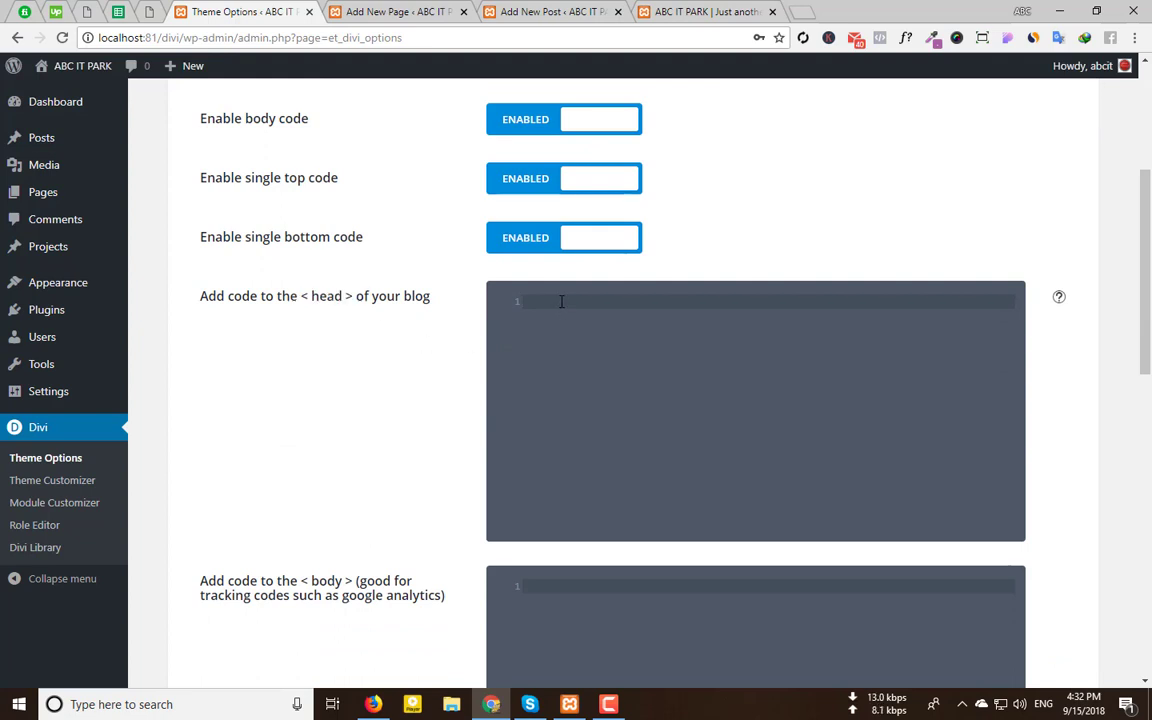
pyautogui.scroll(2, 561, 301)
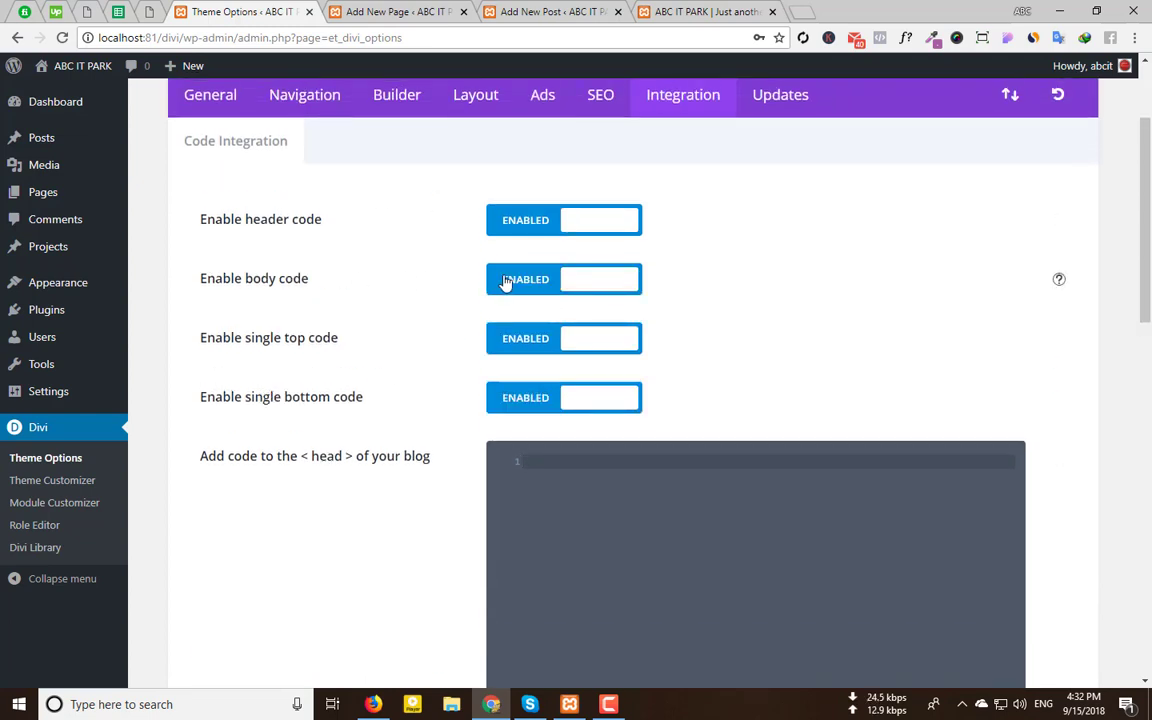
pyautogui.scroll(-6, 620, 432)
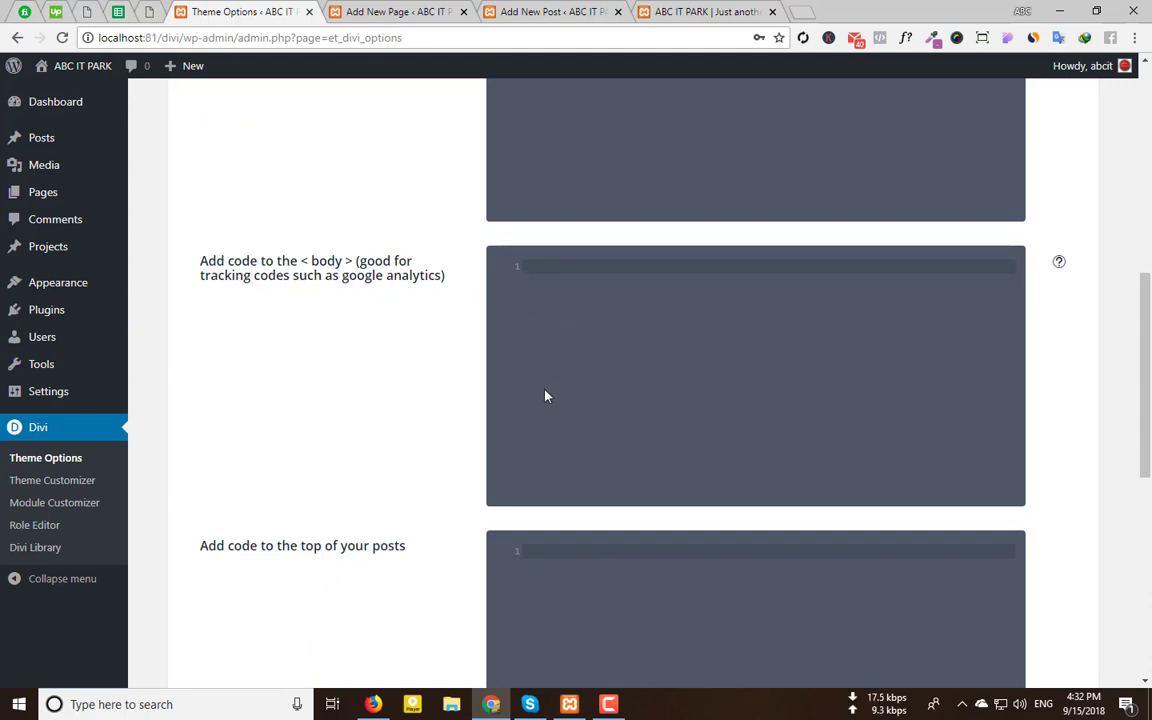
# Review the code fields and enabling switches in Code Integration, and open the theme's Updates options
pyautogui.scroll(3, 545, 396)
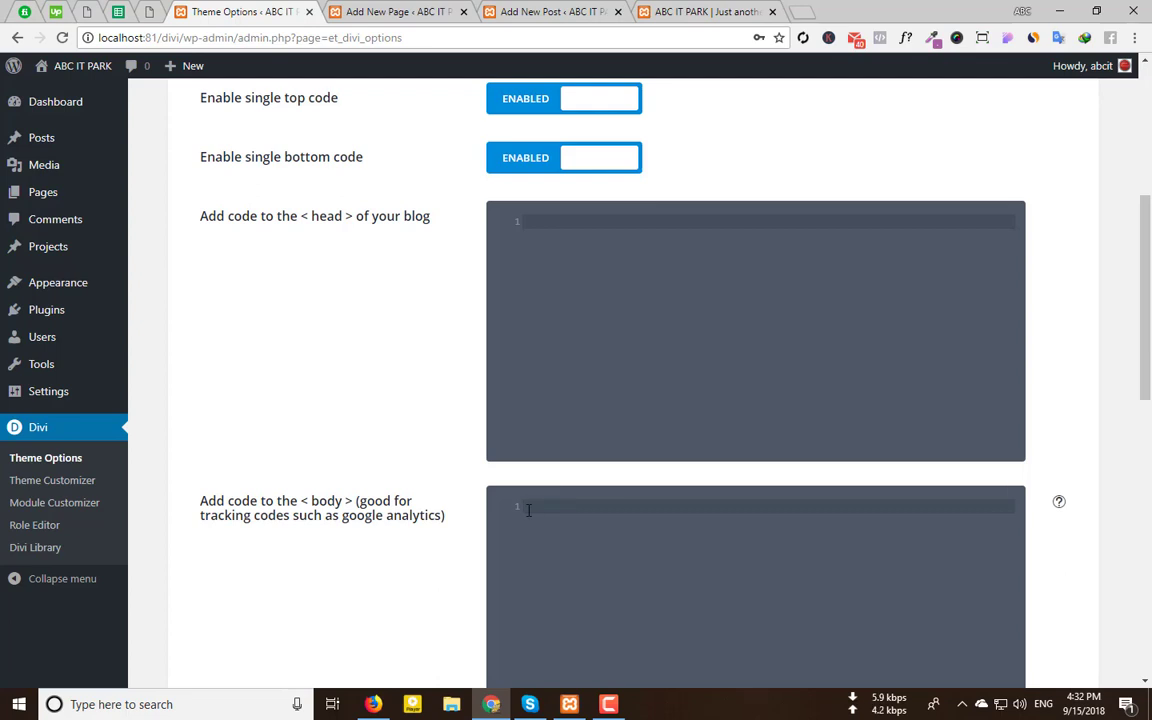
pyautogui.scroll(3, 578, 550)
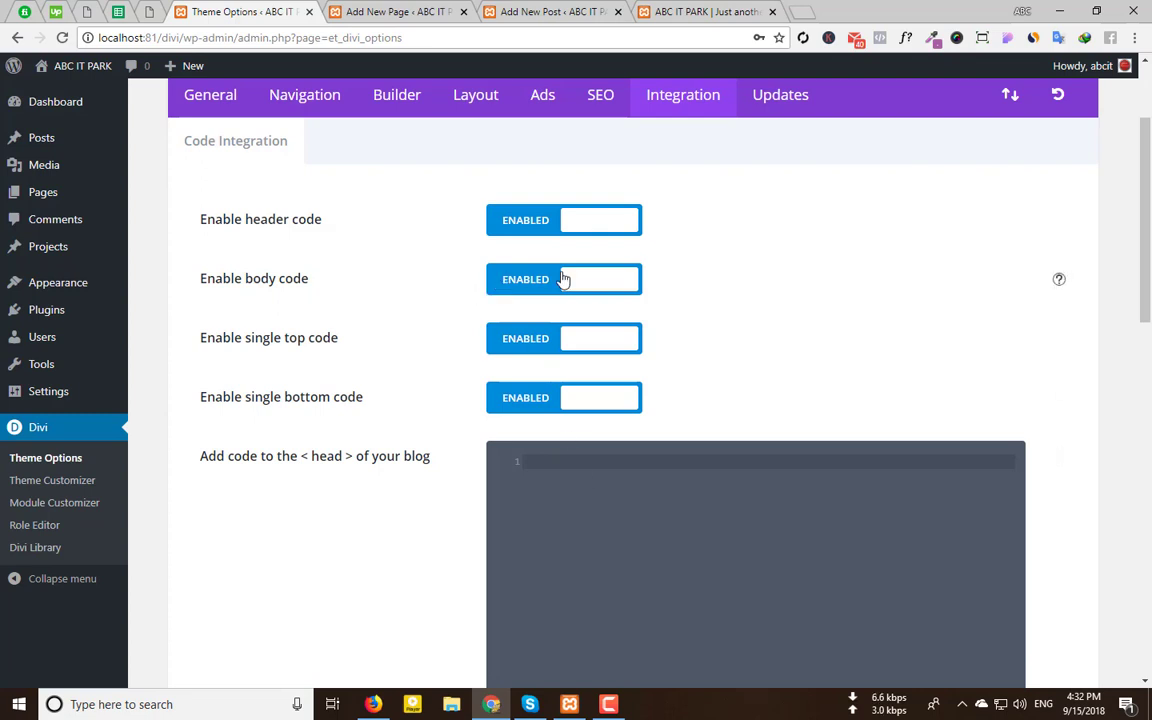
pyautogui.scroll(3, 715, 280)
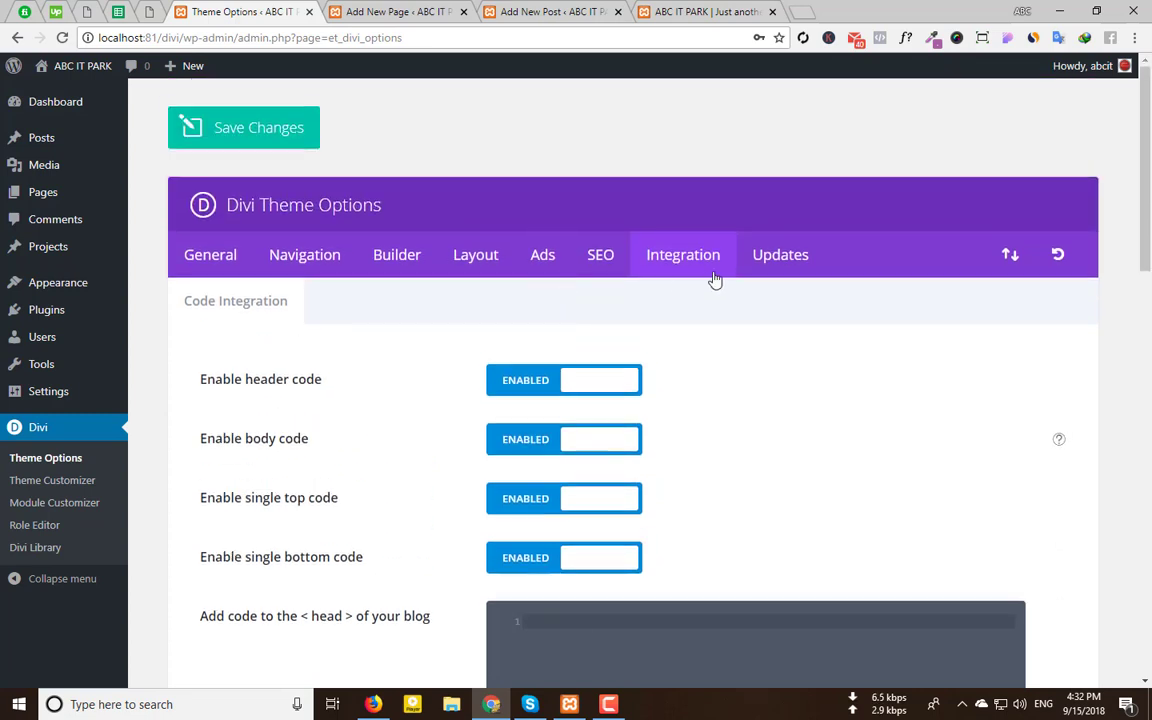
pyautogui.click(768, 255)
pyautogui.scroll(-1, 290, 383)
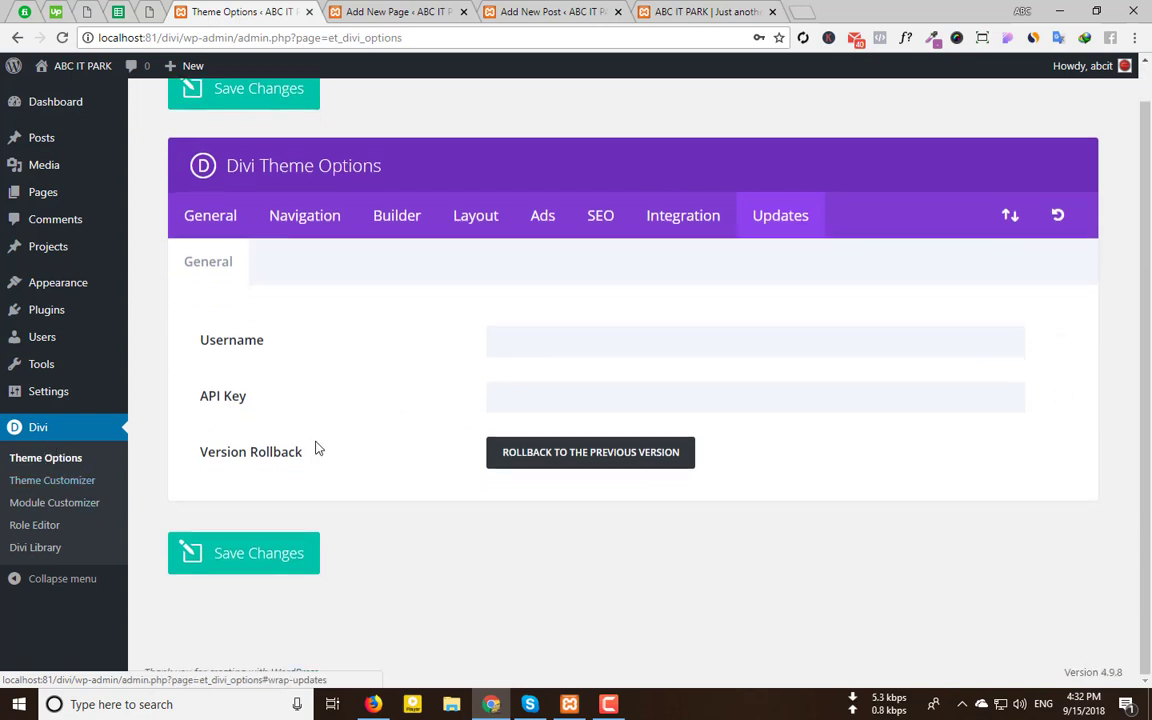
# Examine the Username and API Key fields in the Updates options without entering any credentials
pyautogui.click(548, 341)
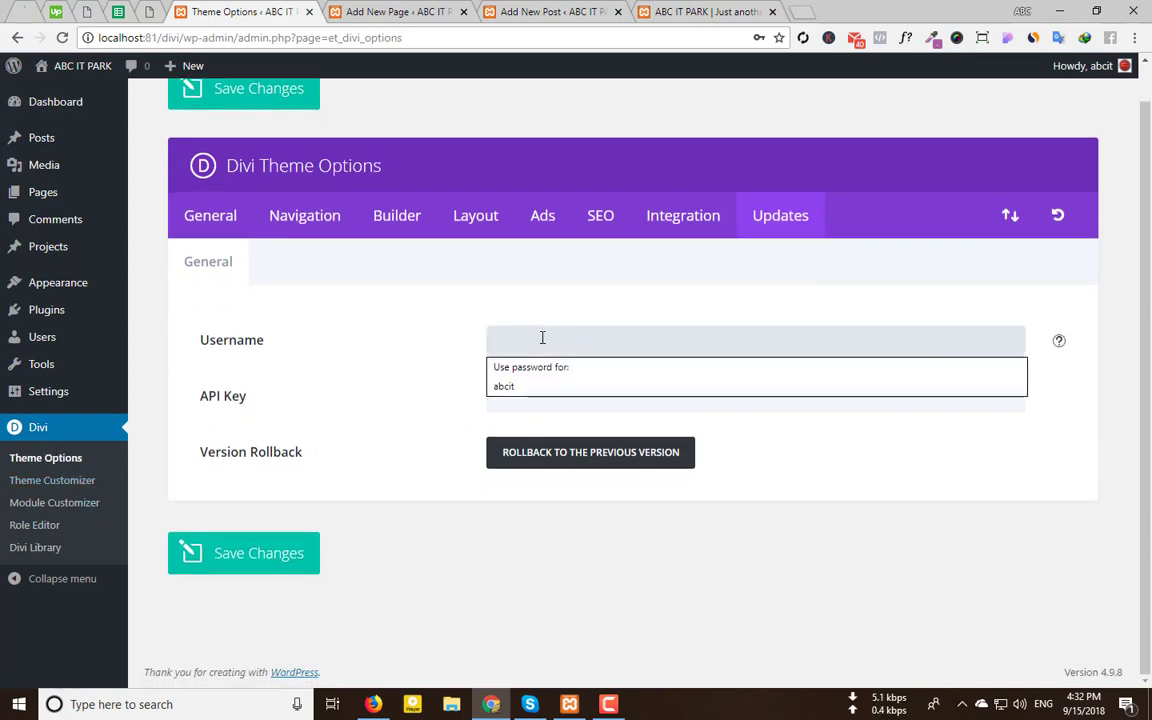
pyautogui.click(411, 308)
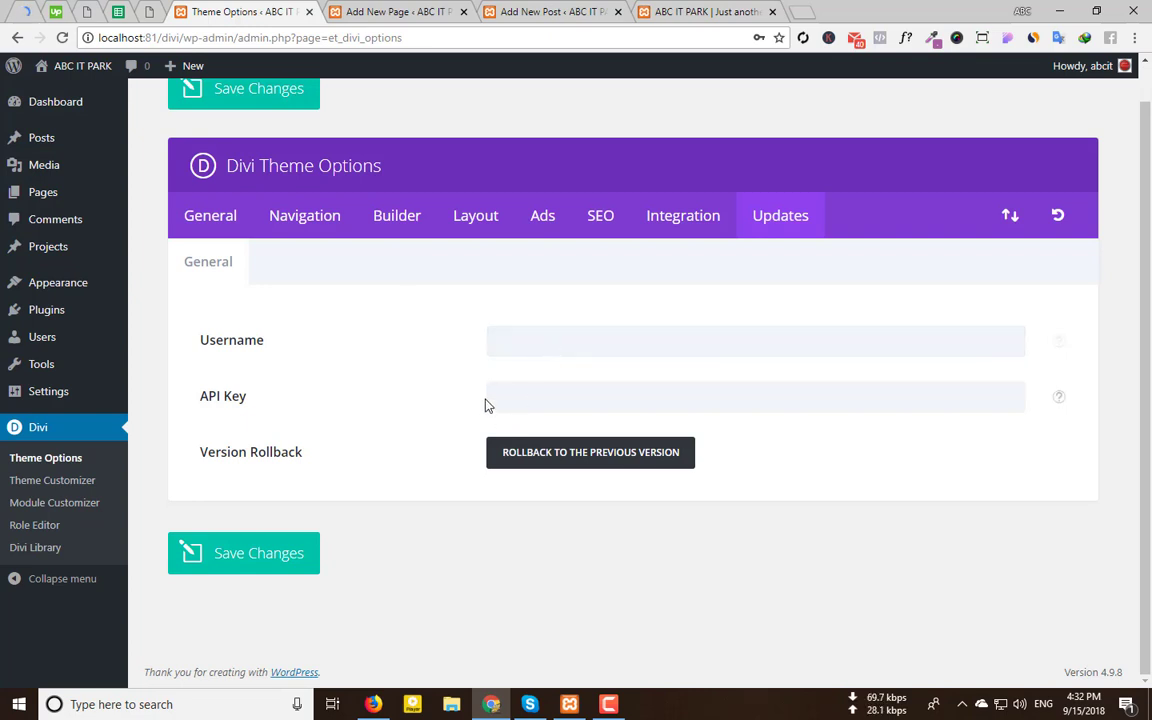
pyautogui.click(531, 400)
pyautogui.click(344, 398)
pyautogui.click(533, 341)
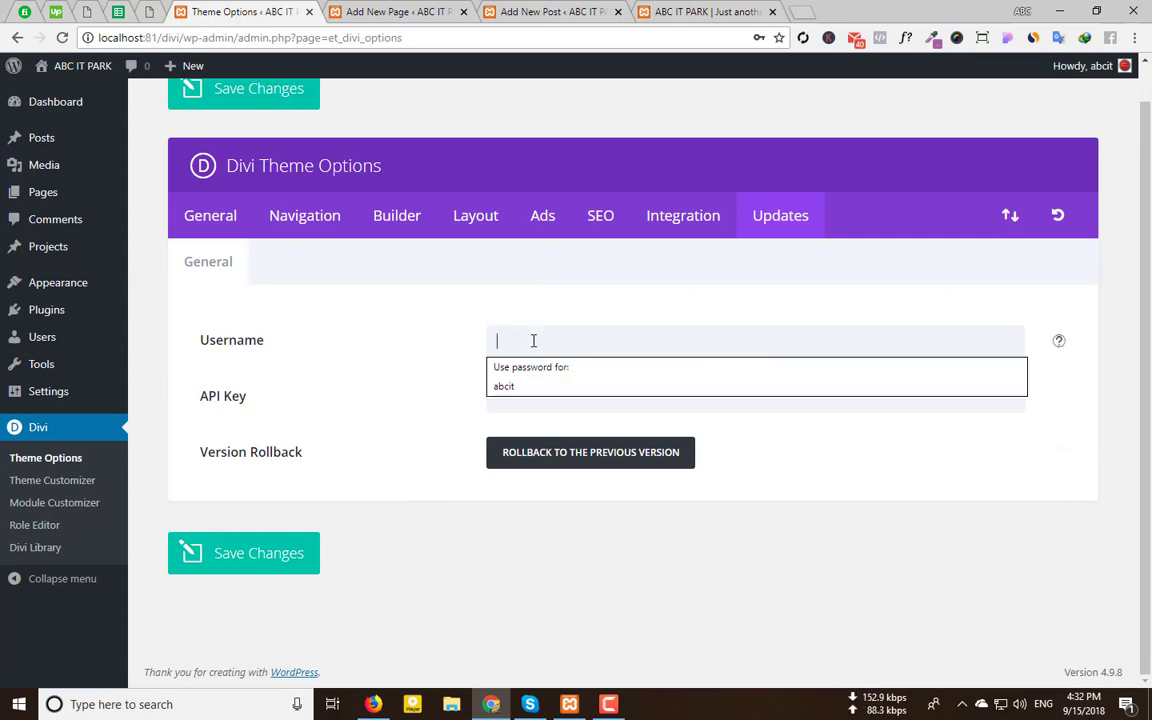
pyautogui.click(946, 519)
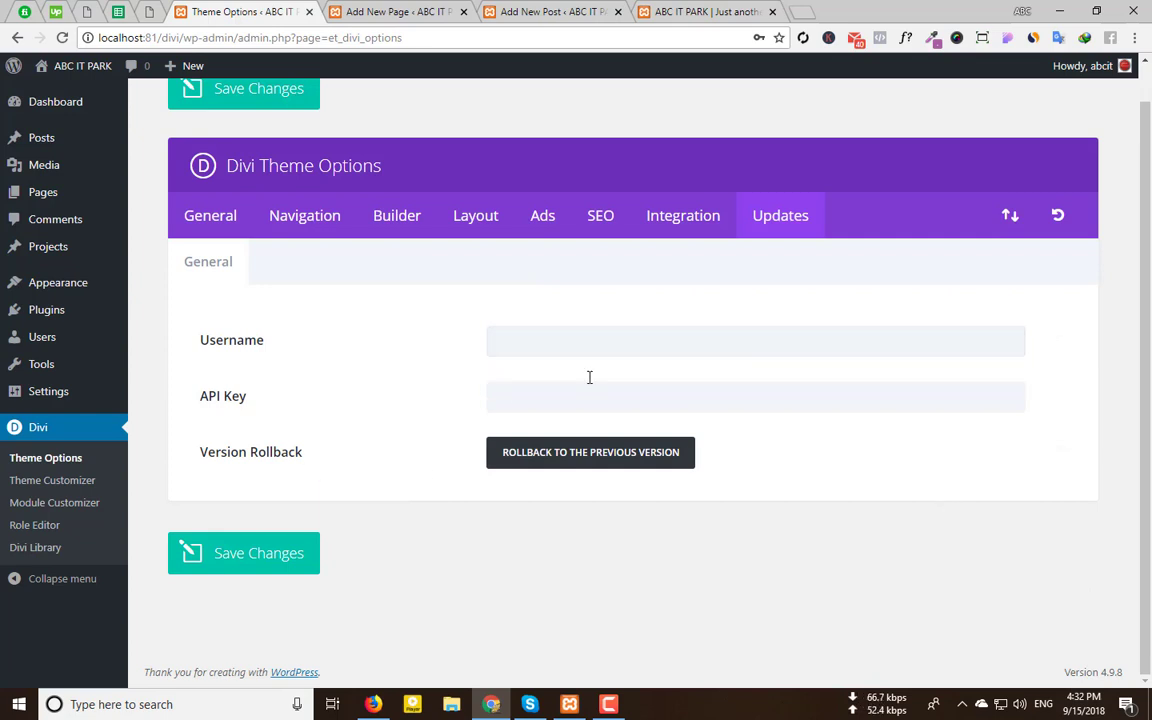
pyautogui.click(524, 396)
pyautogui.click(513, 335)
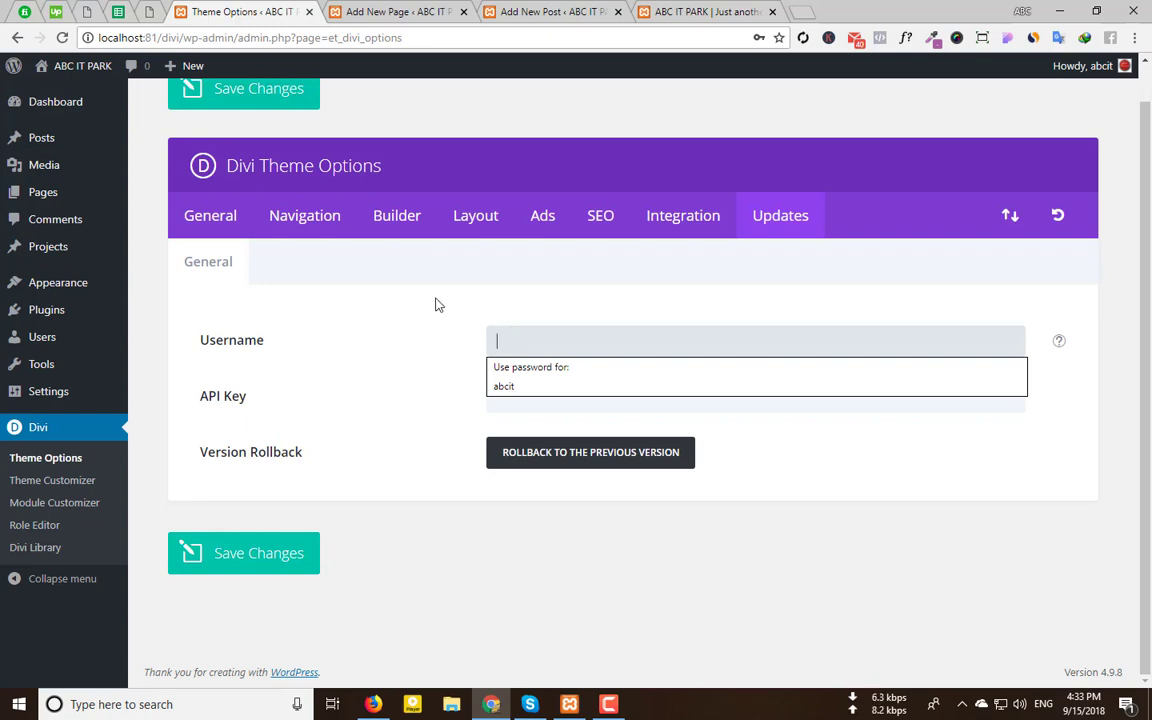
# Return to the Navigation options and view their General Settings
pyautogui.click(298, 232)
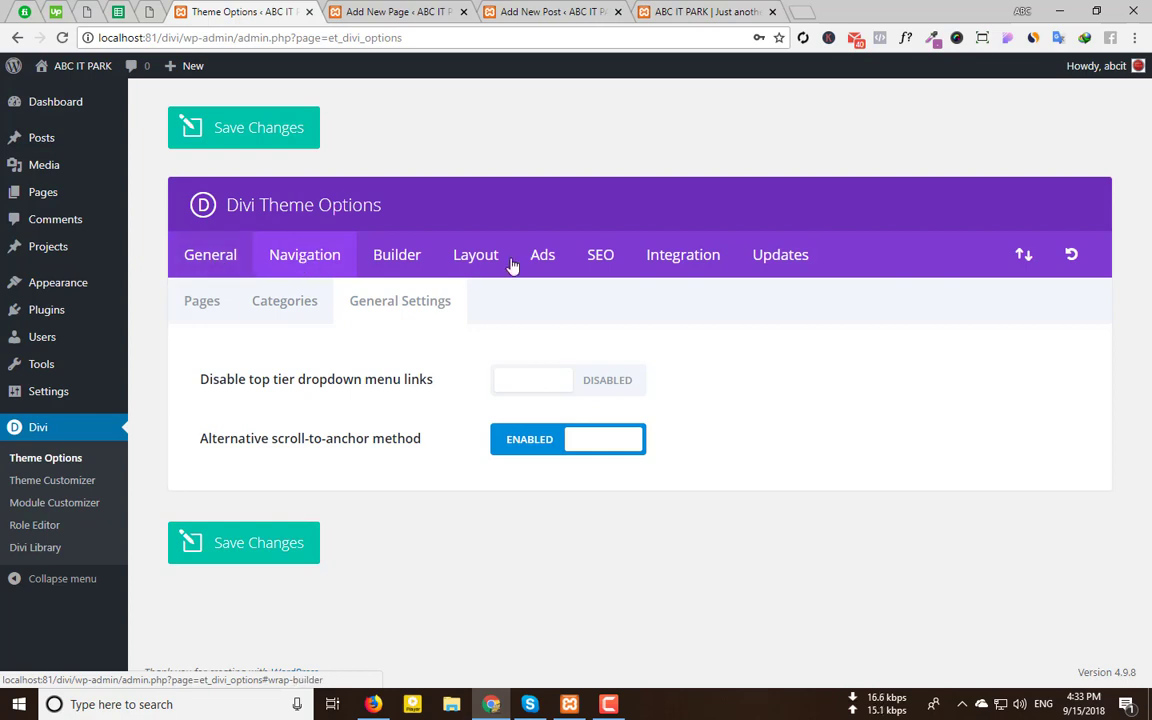
pyautogui.moveTo(60, 247)
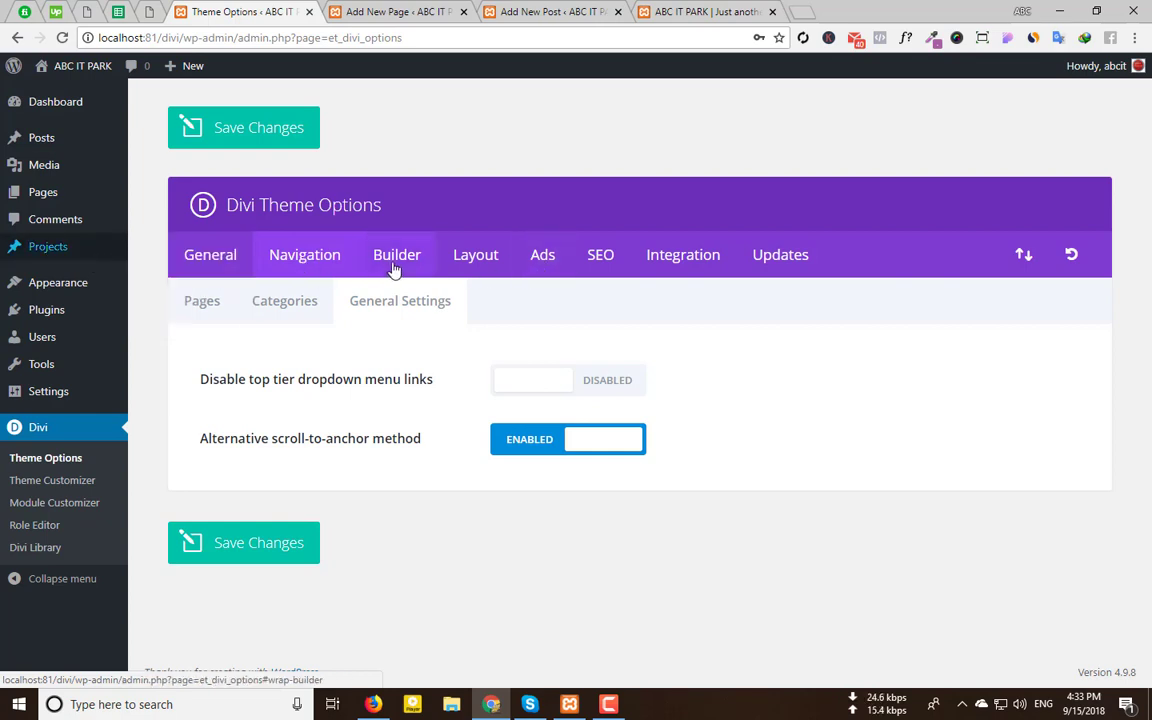